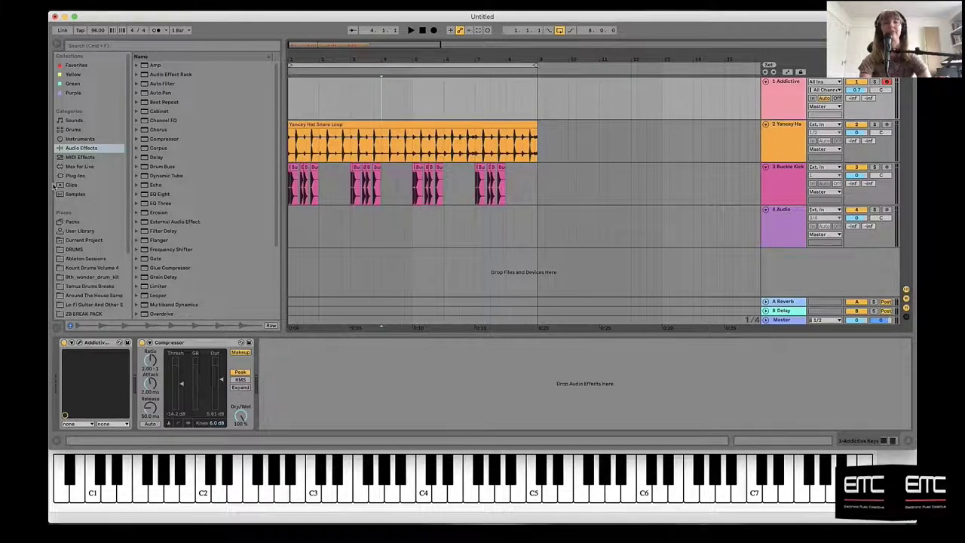
Step: Browse the samples in the Drum Loops folder of Kount Drums Volume 4
left_click(74, 270)
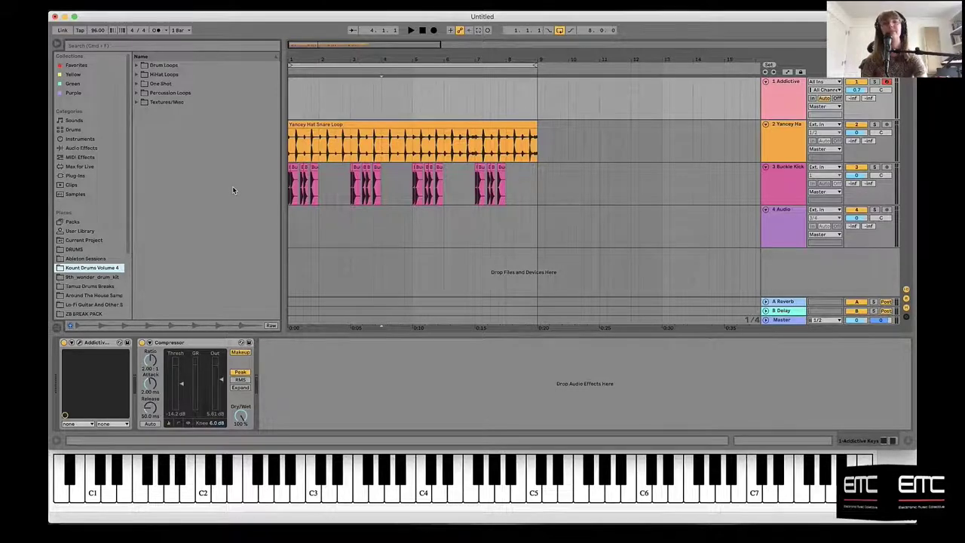
left_click(138, 65)
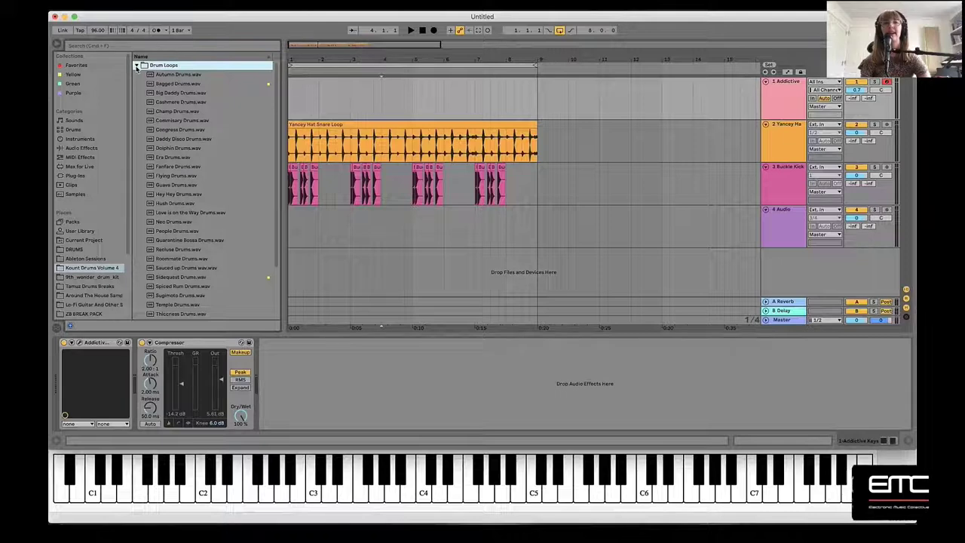
scroll(216, 198, "down", 3)
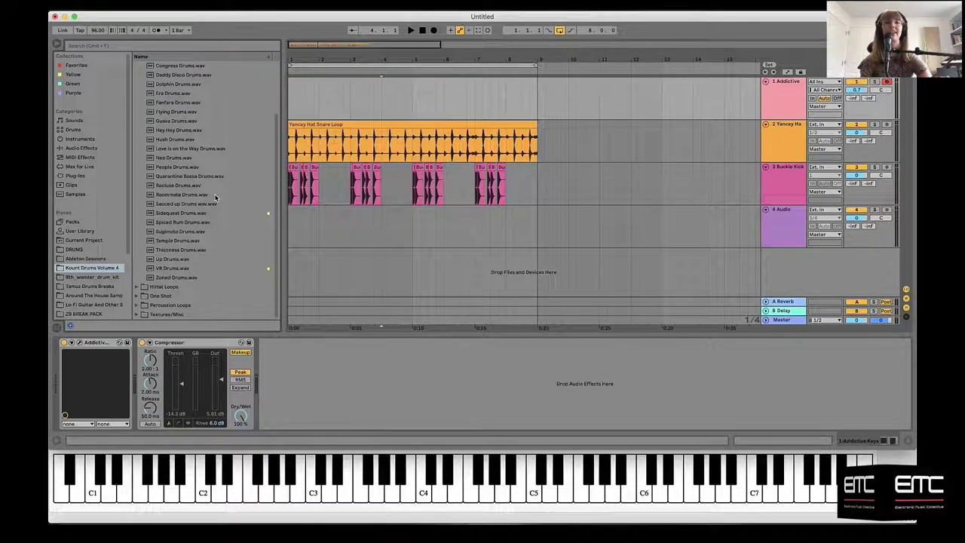
scroll(215, 197, "up", 3)
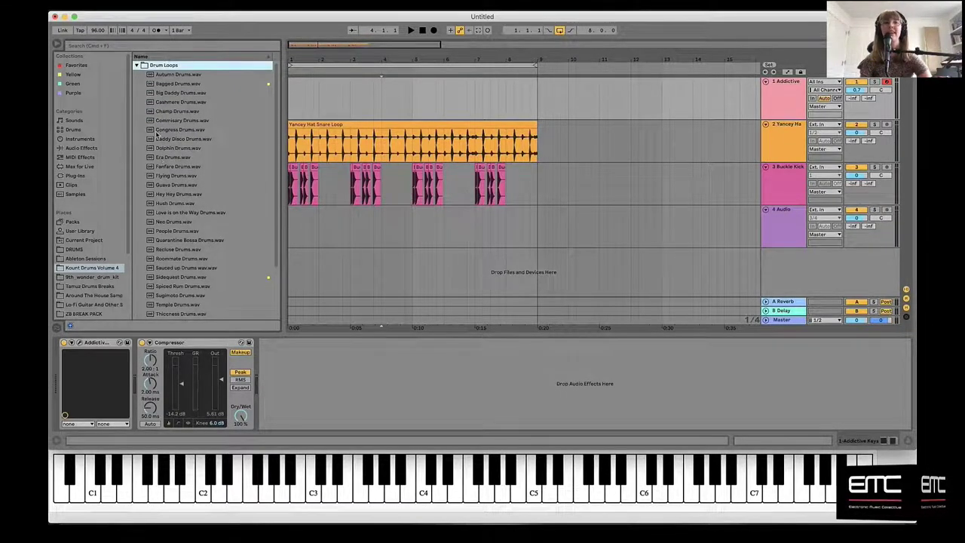
Step: Examine the colour-tag options for Bagged Drums.wav and view the samples in the Yellow collection
right_click(179, 88)
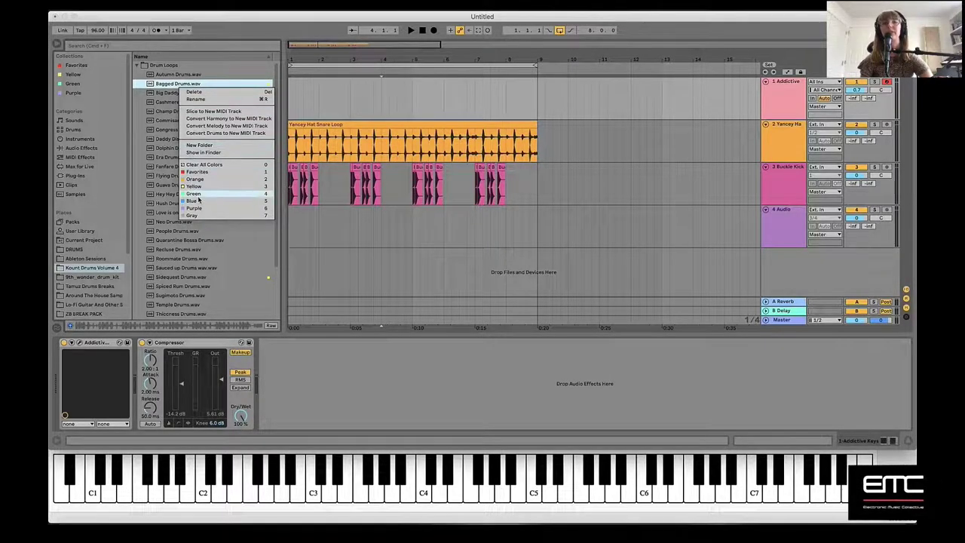
left_click(236, 32)
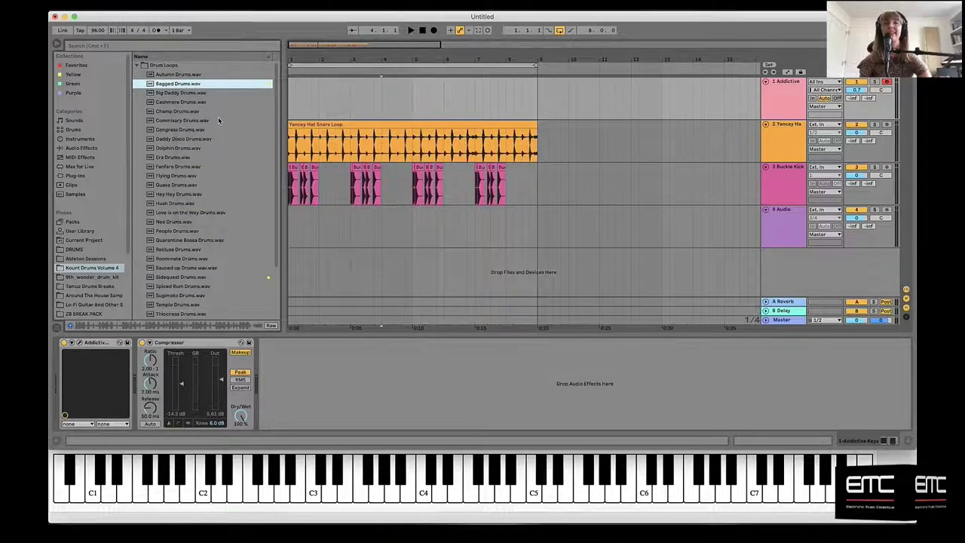
left_click(74, 76)
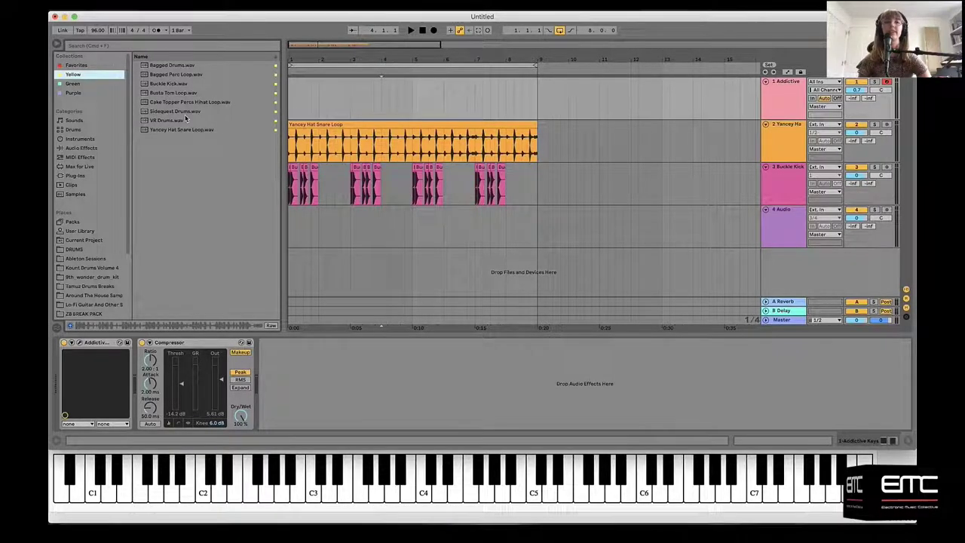
Step: Return to Kount Drums Volume 4, look through its tagged drum loops and collapse the Drum Loops folder
left_click(85, 259)
left_click(84, 268)
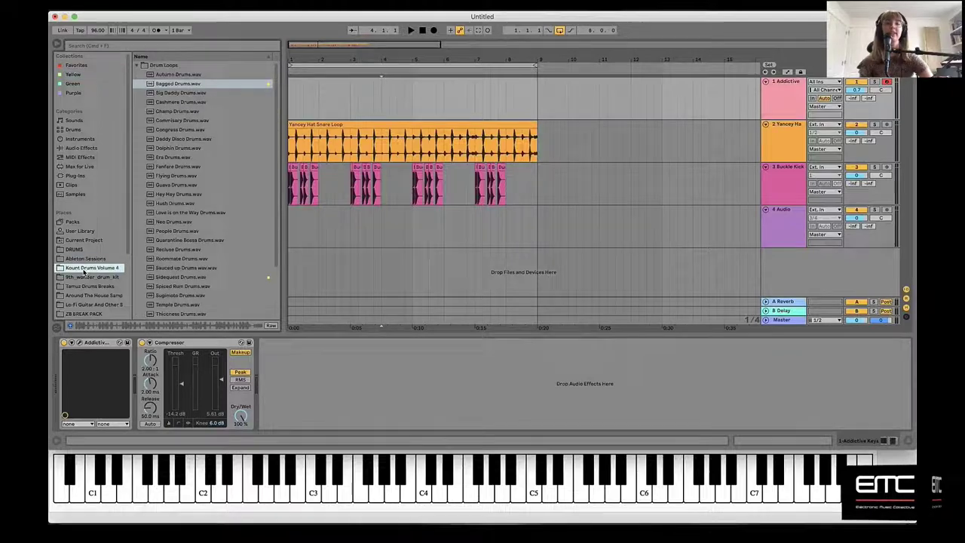
scroll(178, 223, "down", 3)
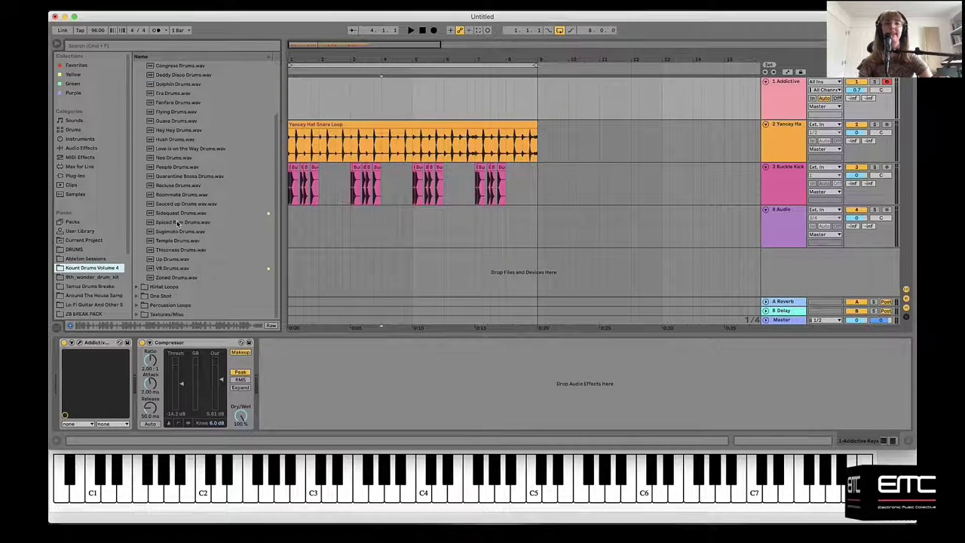
scroll(178, 224, "up", 3)
left_click(137, 65)
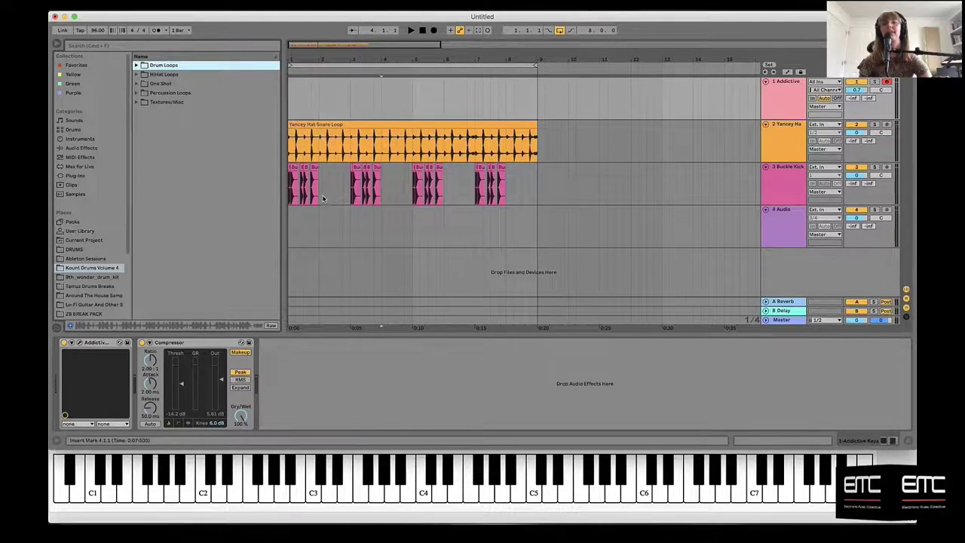
Step: Show the master track's device chain and look through the full list of audio effects
left_click(289, 222)
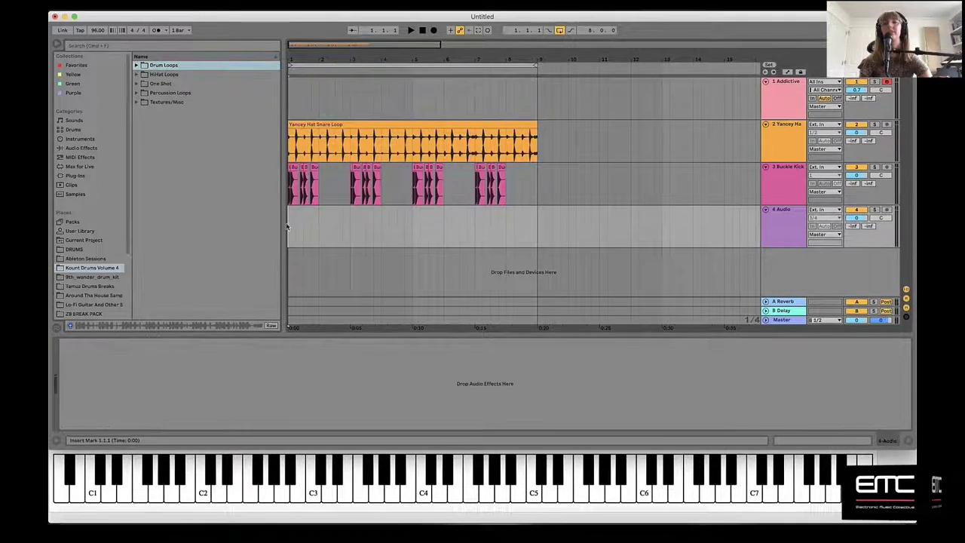
left_click(782, 320)
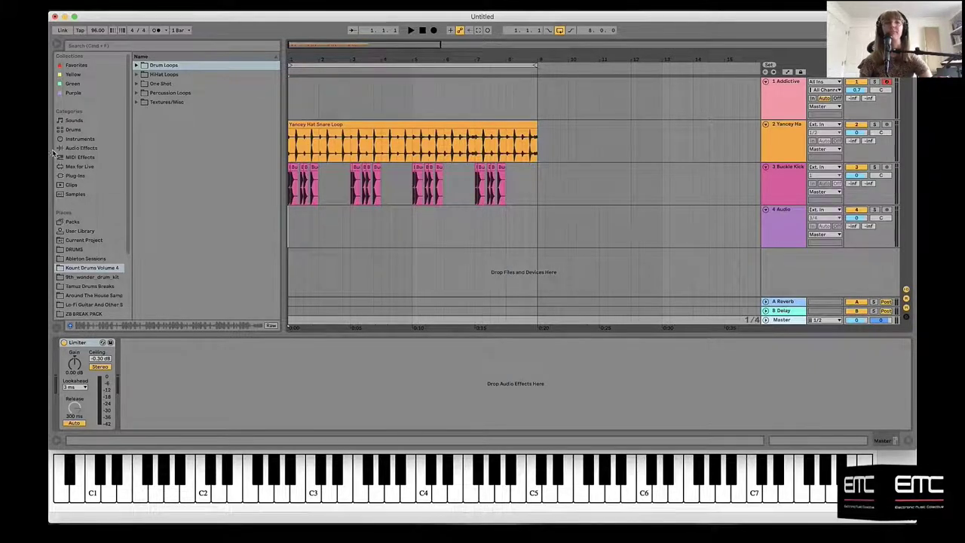
left_click(75, 147)
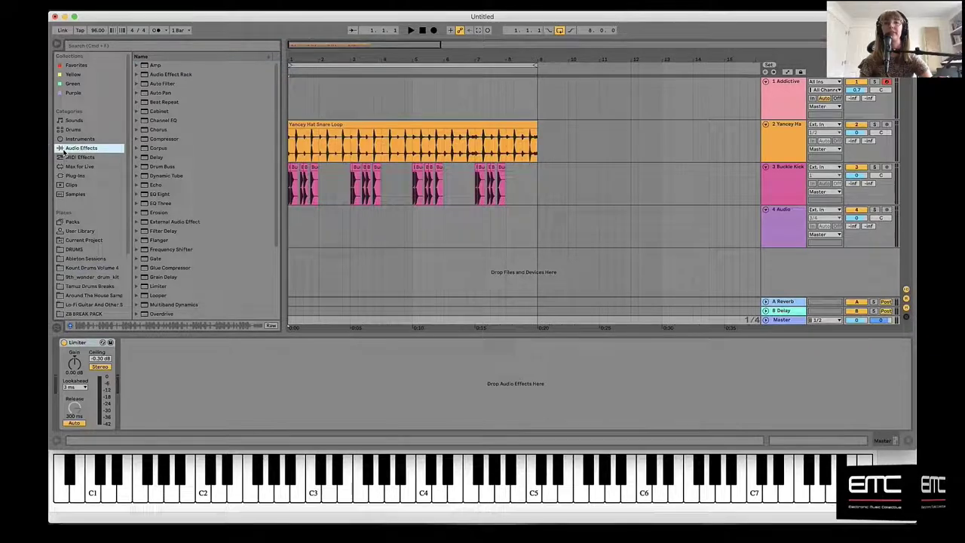
scroll(188, 224, "down", 3)
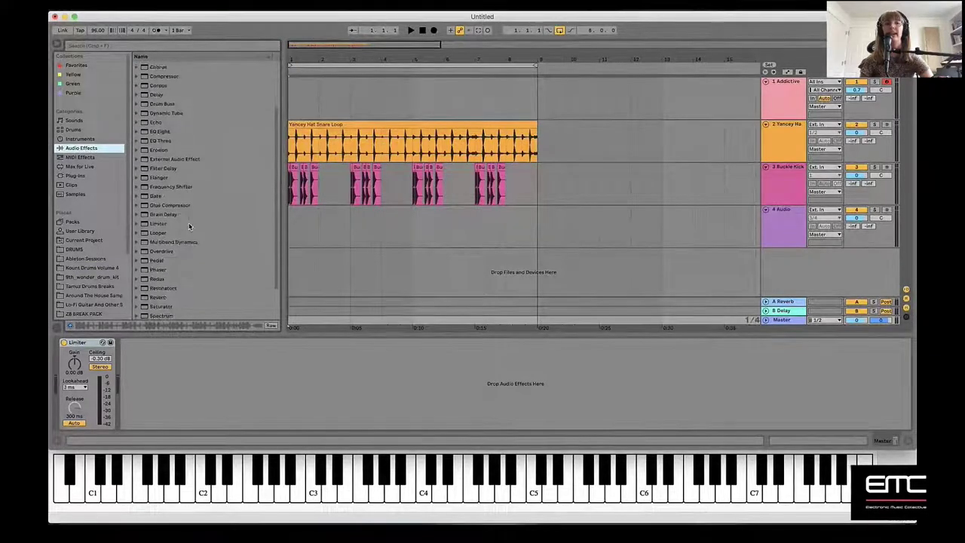
scroll(169, 106, "up", 3)
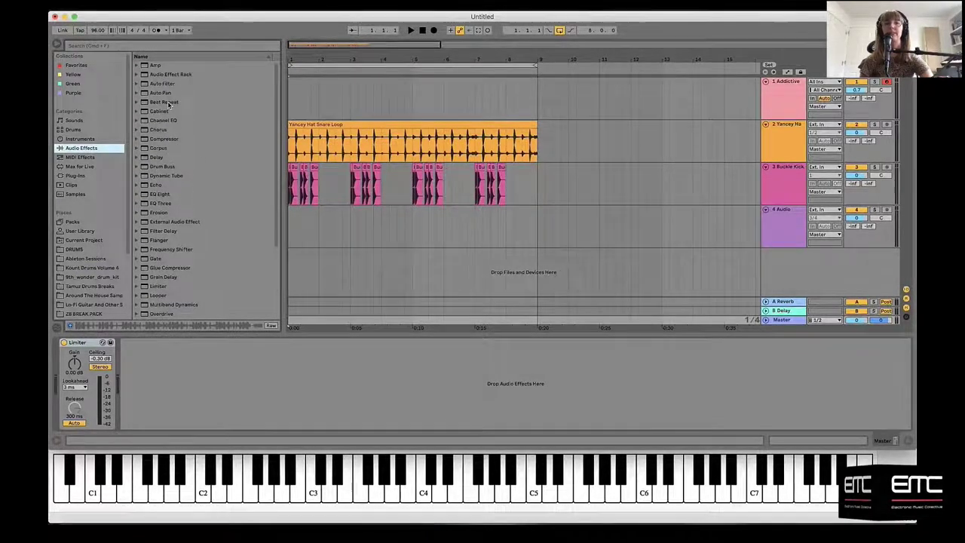
scroll(168, 106, "down", 5)
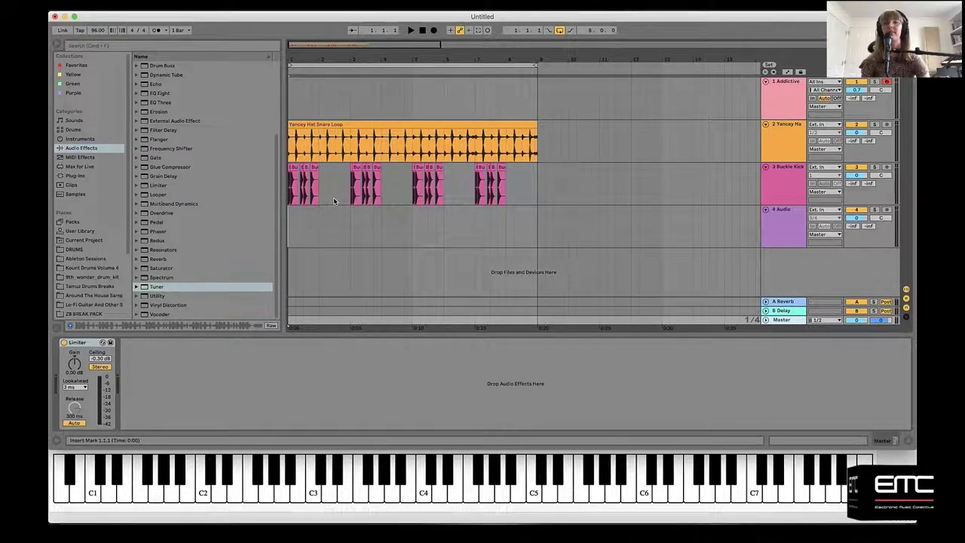
Step: Play the arrangement from the start of bar 1, and switch the arrangement loop off and back on
left_click(301, 219)
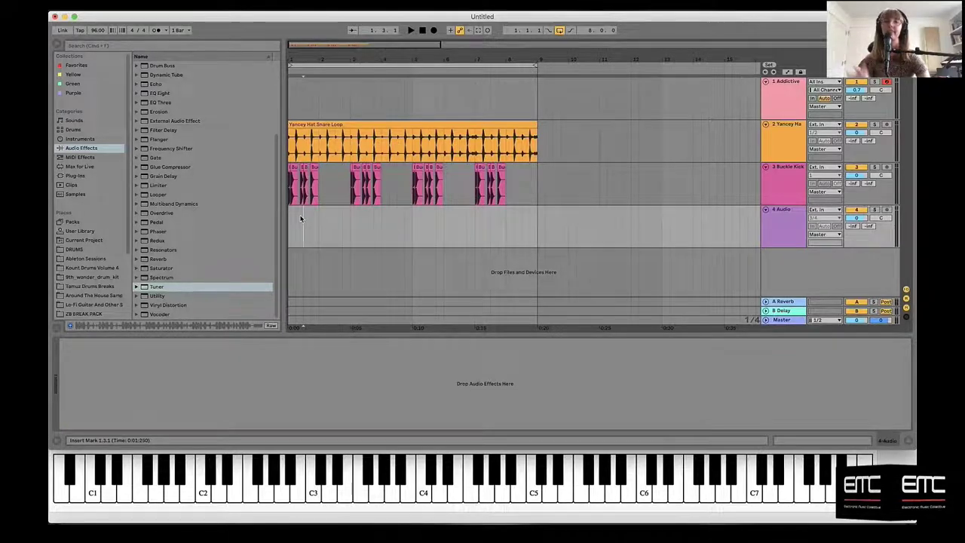
left_click(290, 216)
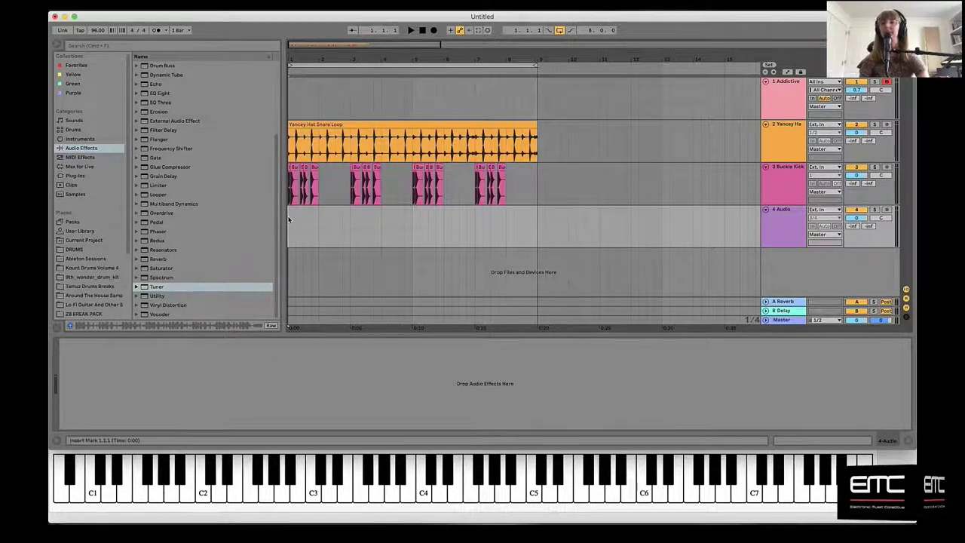
key("space")
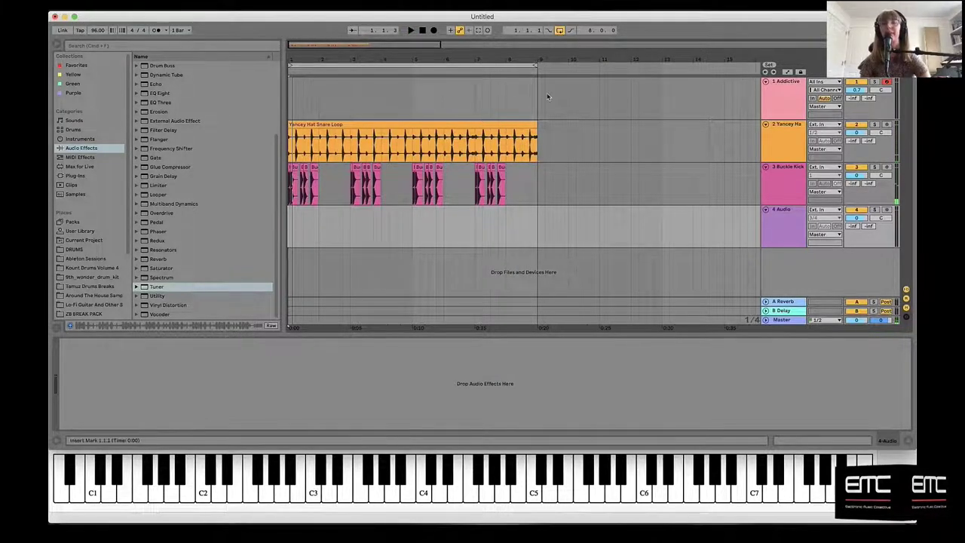
left_click(560, 30)
left_click(560, 30)
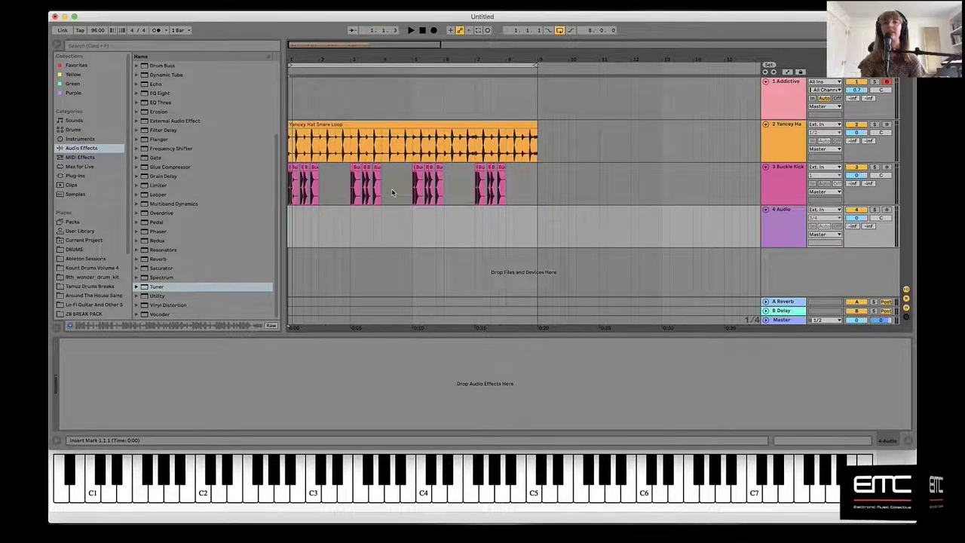
Step: Listen to the Yancey Hat Snare Loop track soloed from the start of bar 1, and stop playback
left_click(316, 140)
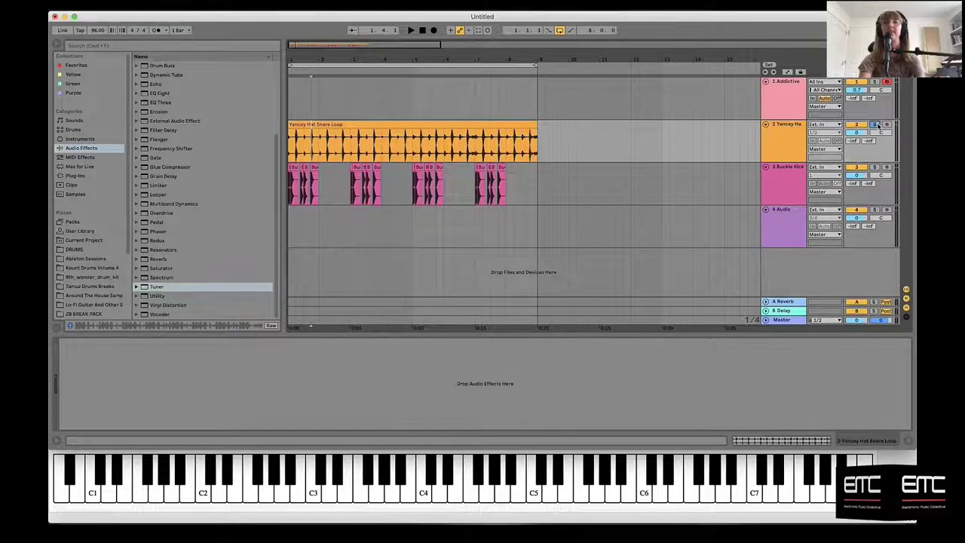
left_click(289, 143)
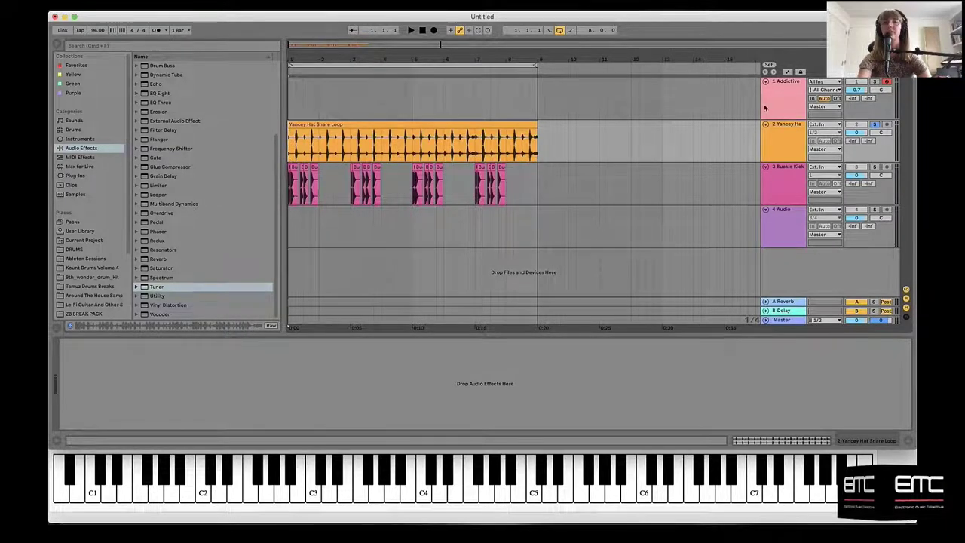
key("space")
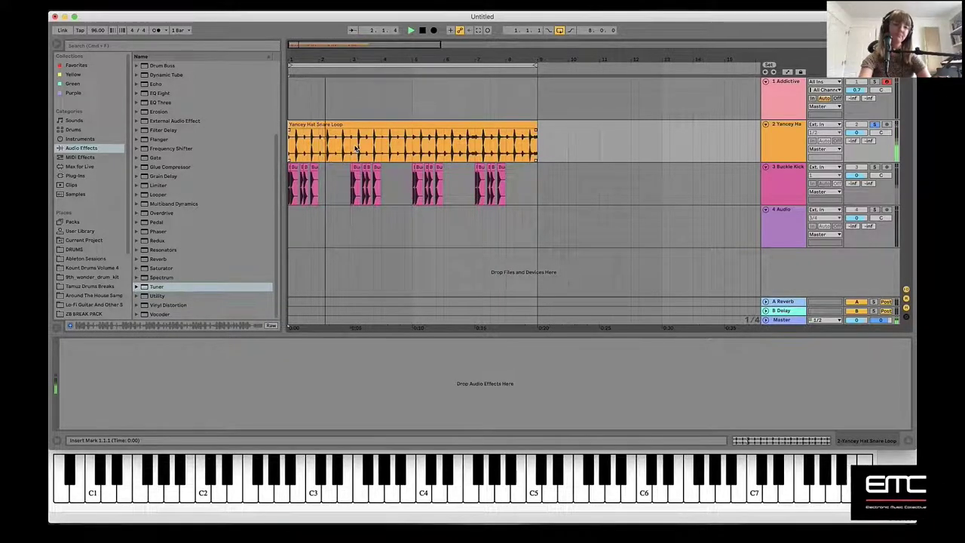
key("space")
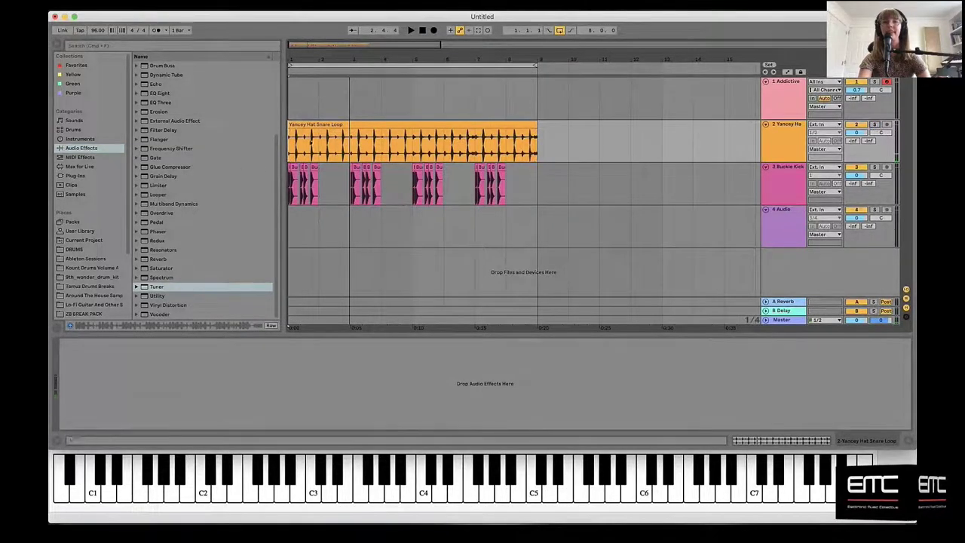
Step: Audition the Buckle Kick track soloed from bar 1, turn its solo off and return the insert marker to the start
left_click(350, 145)
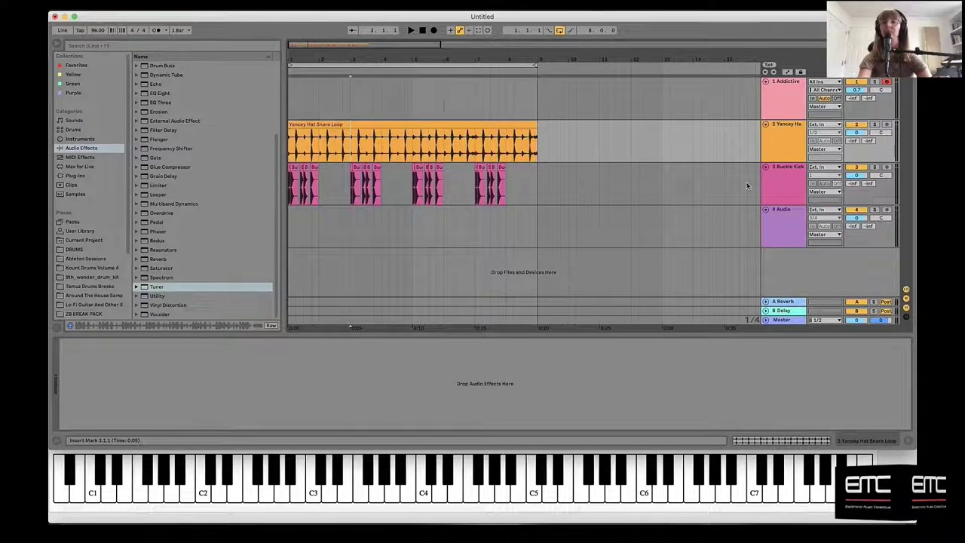
left_click(874, 167)
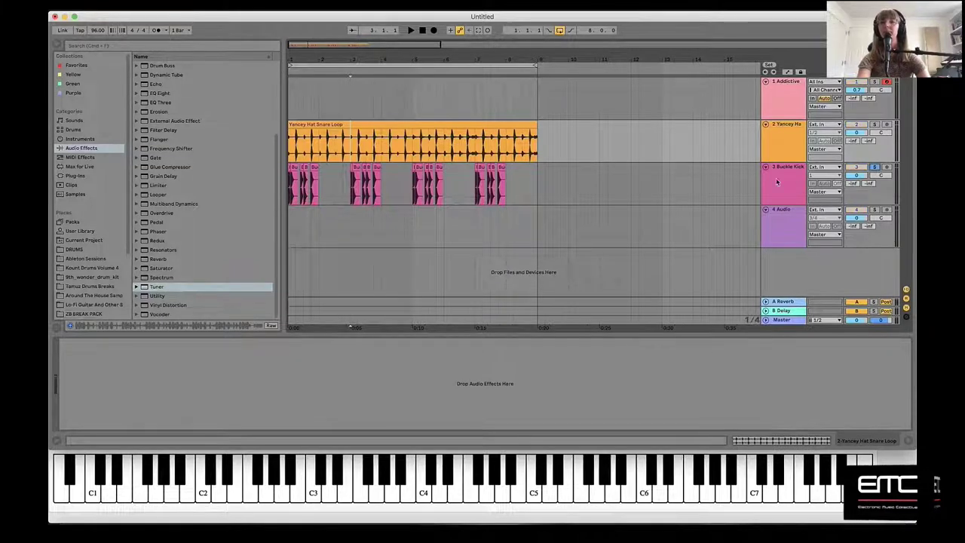
left_click(290, 223)
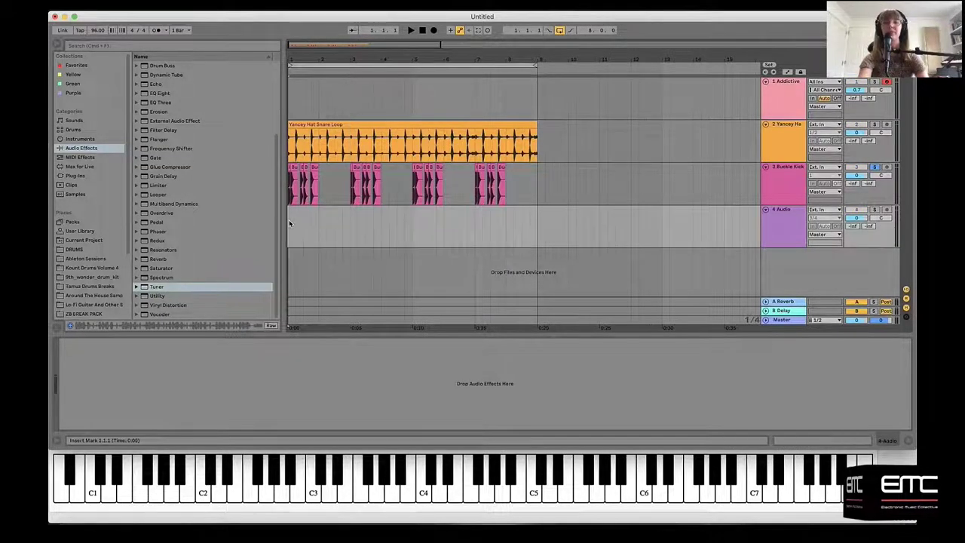
key("plus")
key("plus")
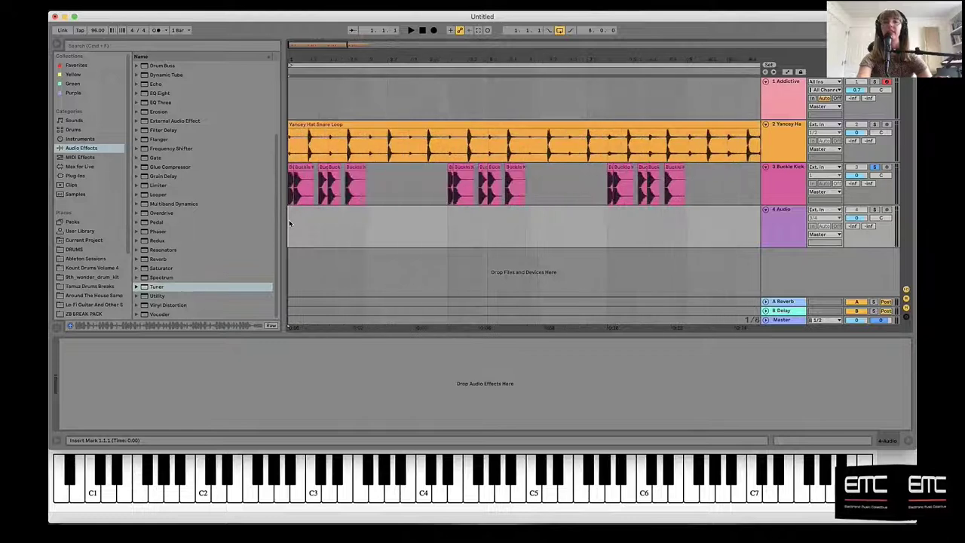
key("space")
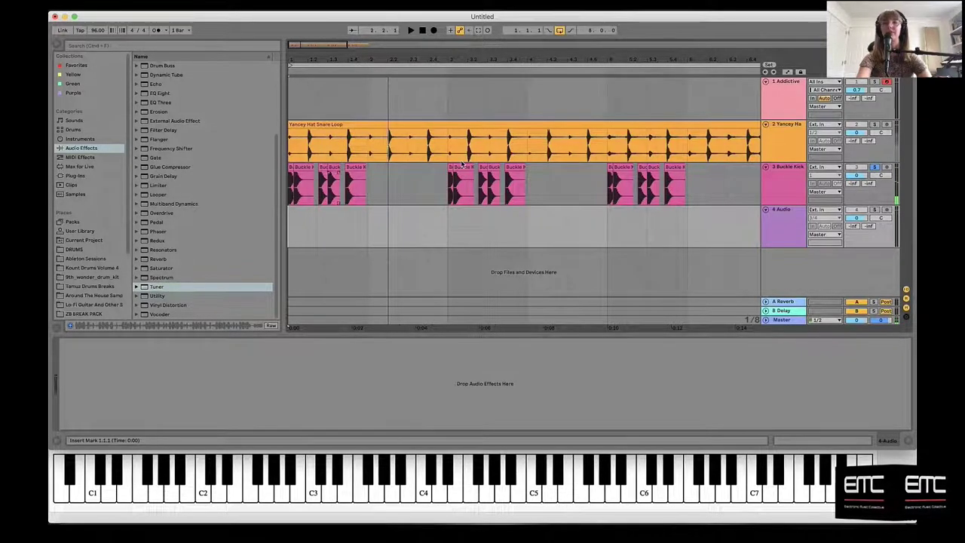
left_click(877, 167)
scroll(488, 181, "left", 5)
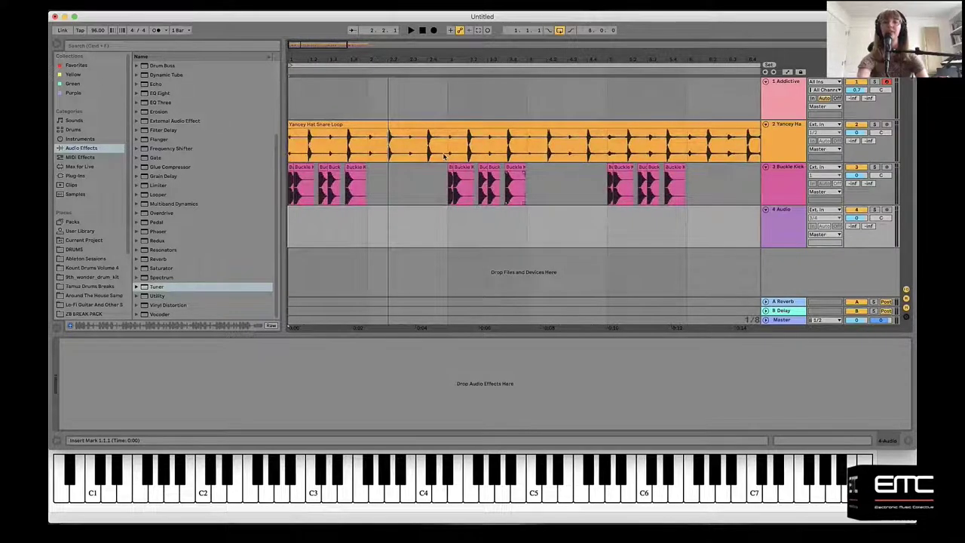
key("minus")
key("minus")
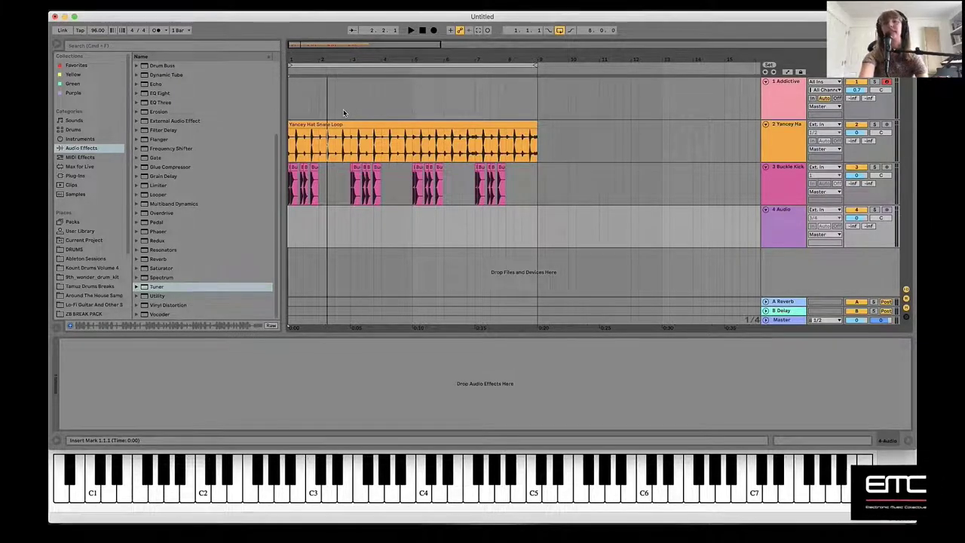
left_click(290, 229)
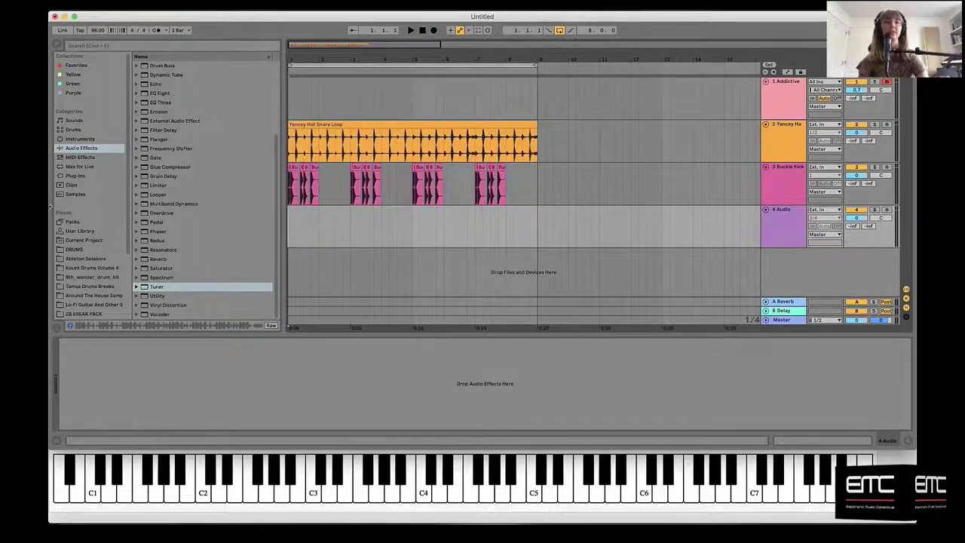
Step: Open the Packs location in the browser and collapse the Solid Sounds pack
left_click(68, 222)
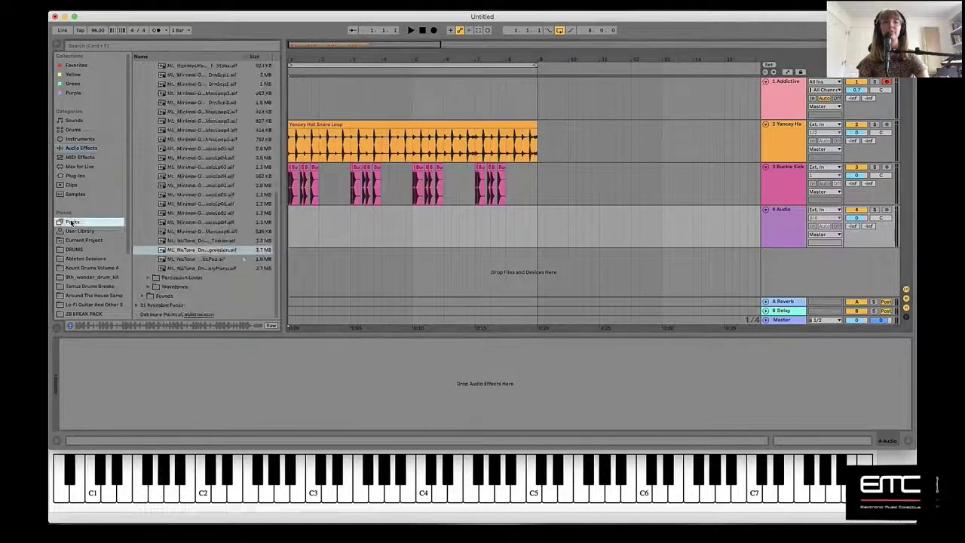
scroll(200, 152, "up", 10)
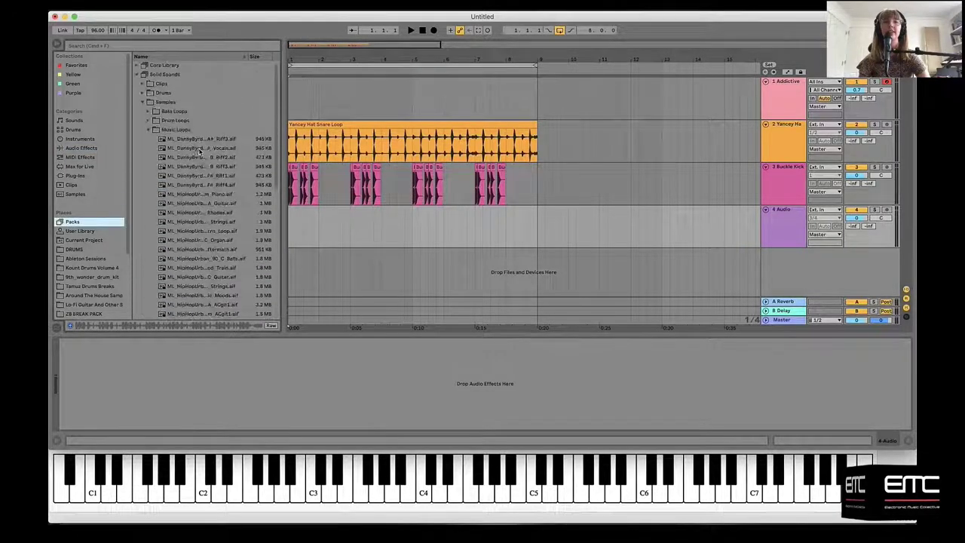
left_click(137, 74)
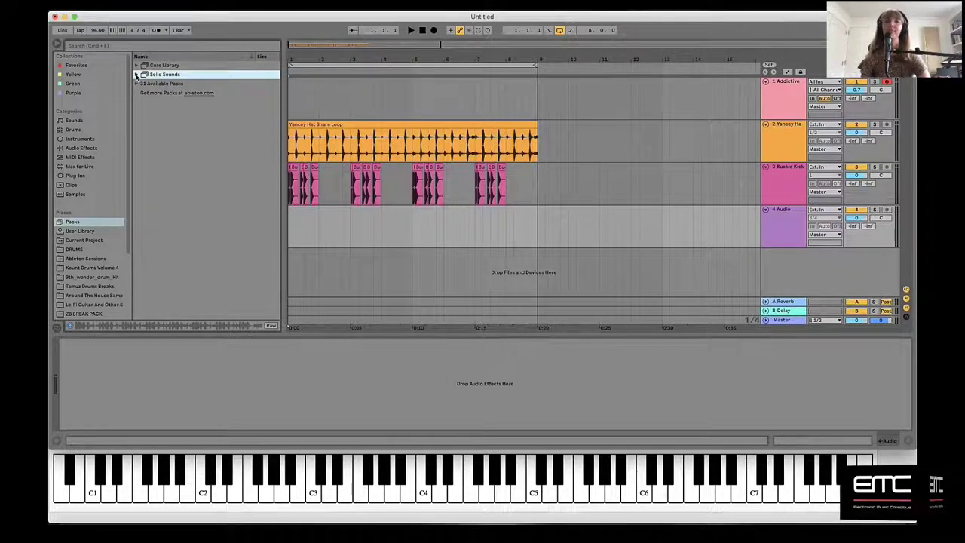
Step: Expand the Solid Sounds pack and look through the samples in its Music Loops folder
left_click(137, 75)
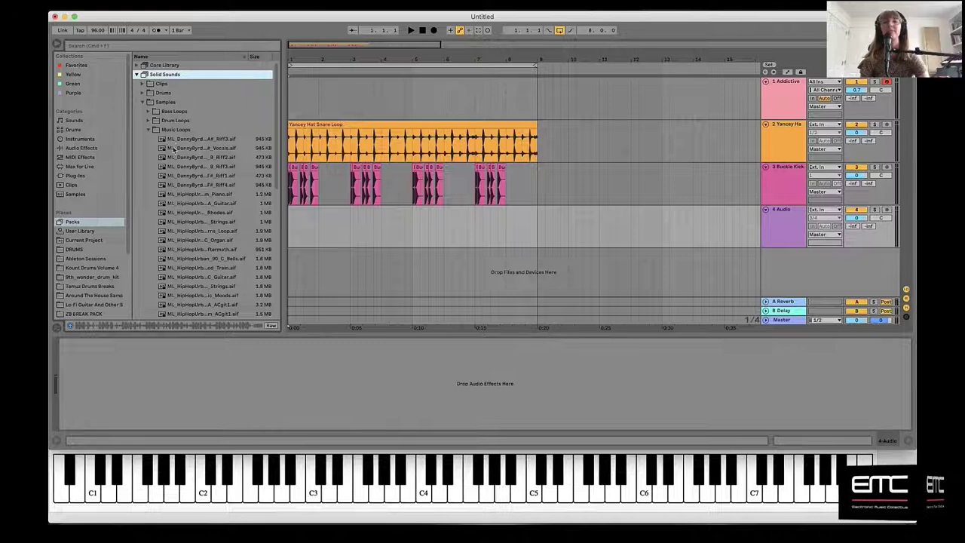
scroll(168, 136, "down", 10)
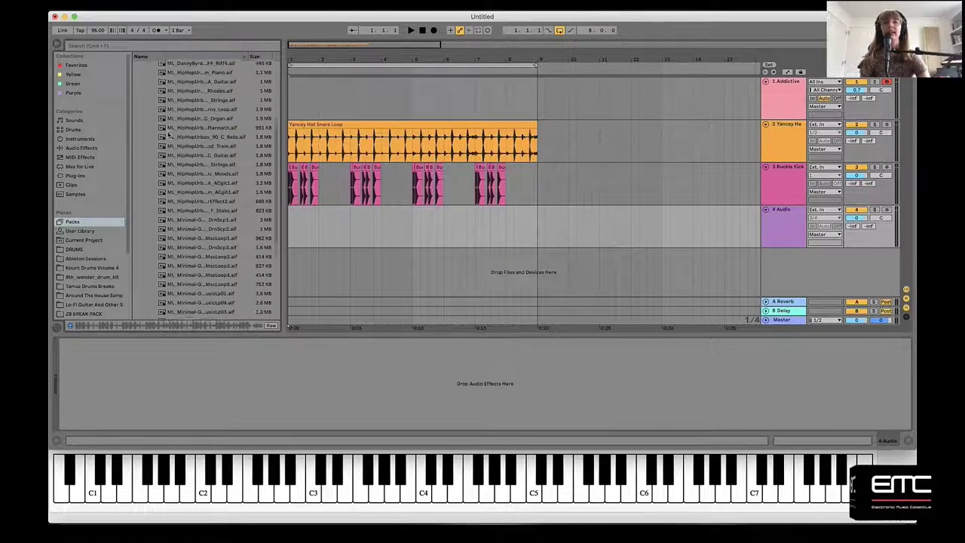
scroll(169, 136, "up", 10)
scroll(169, 135, "down", 10)
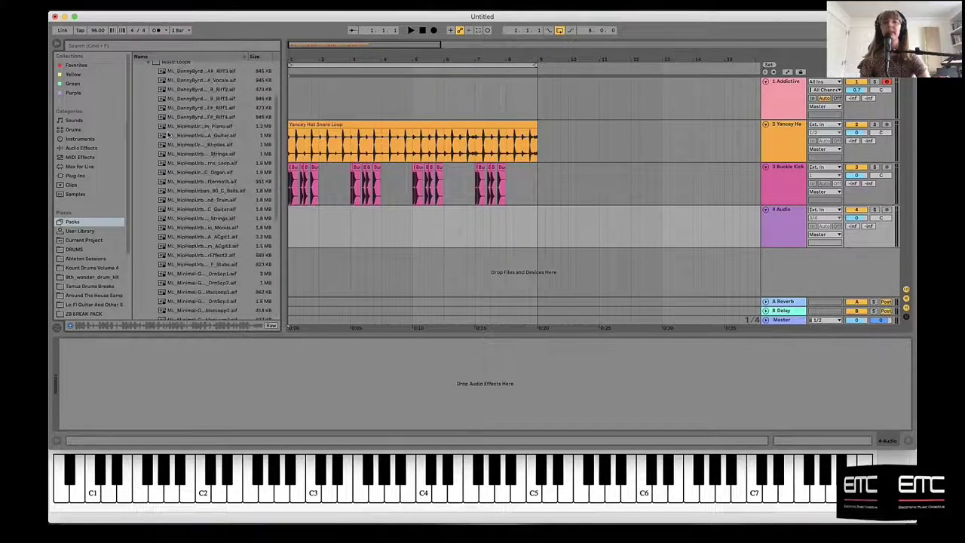
scroll(169, 134, "up", 5)
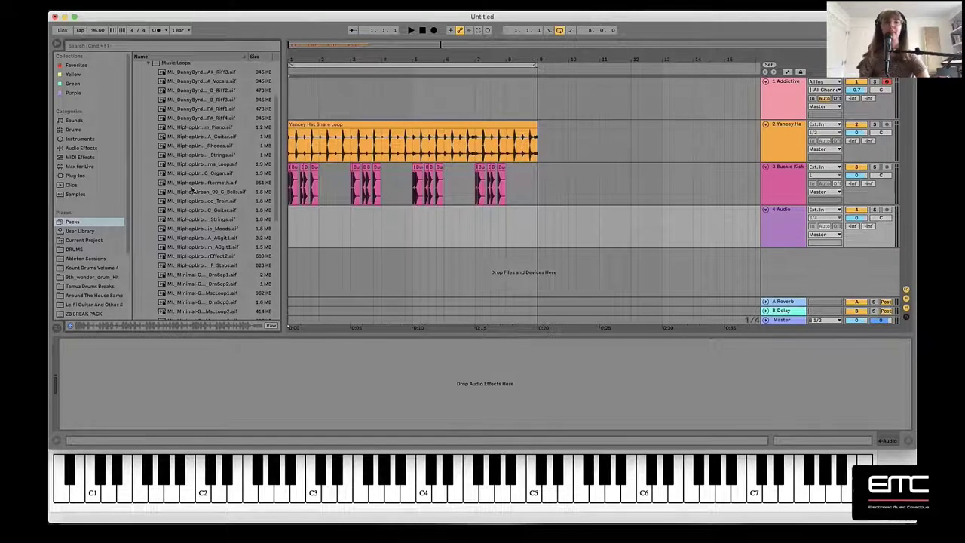
scroll(192, 175, "down", 8)
scroll(188, 203, "up", 15)
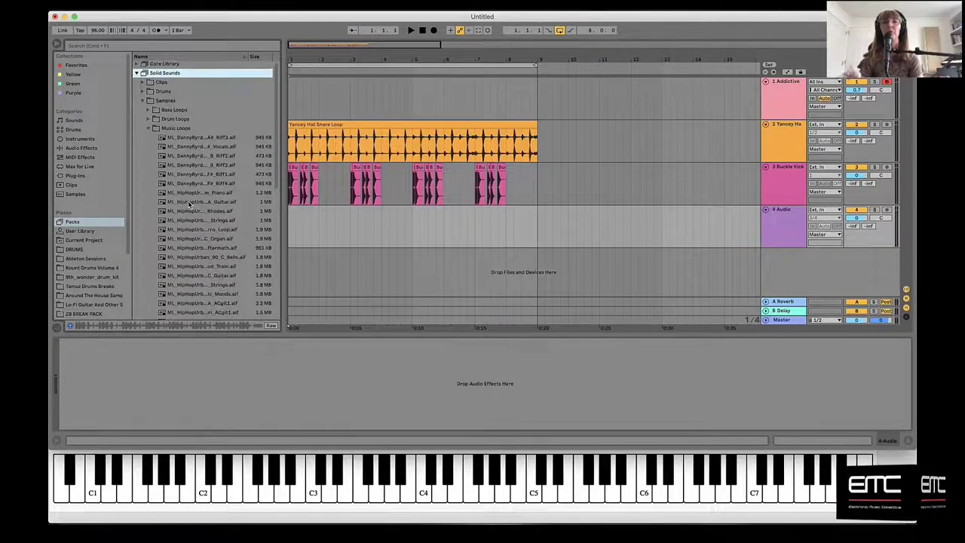
scroll(189, 200, "down", 5)
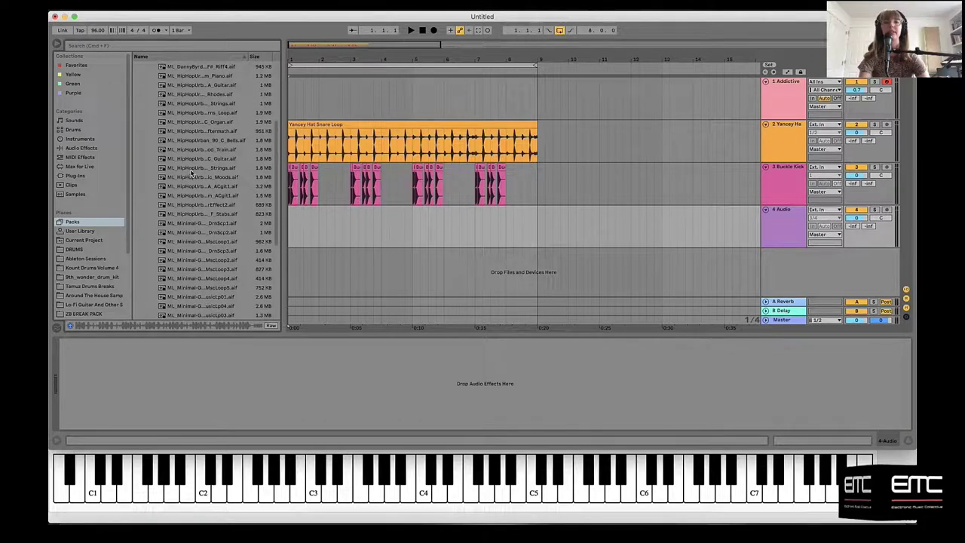
Step: Audition several Music Loops samples, including a HipHopUrban strings loop, Minimal-Glitch loops and the NuTone ChromaticPad
left_click(191, 170)
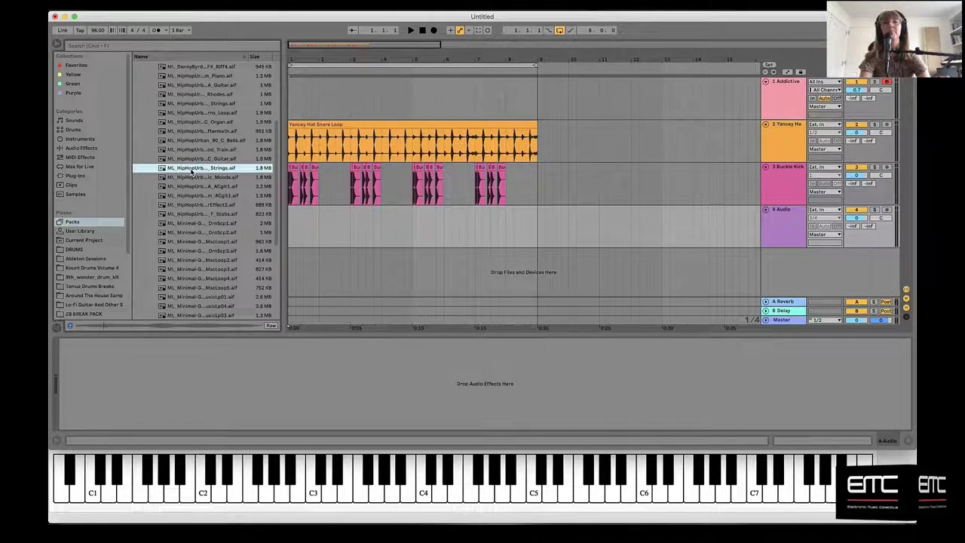
left_click(191, 224)
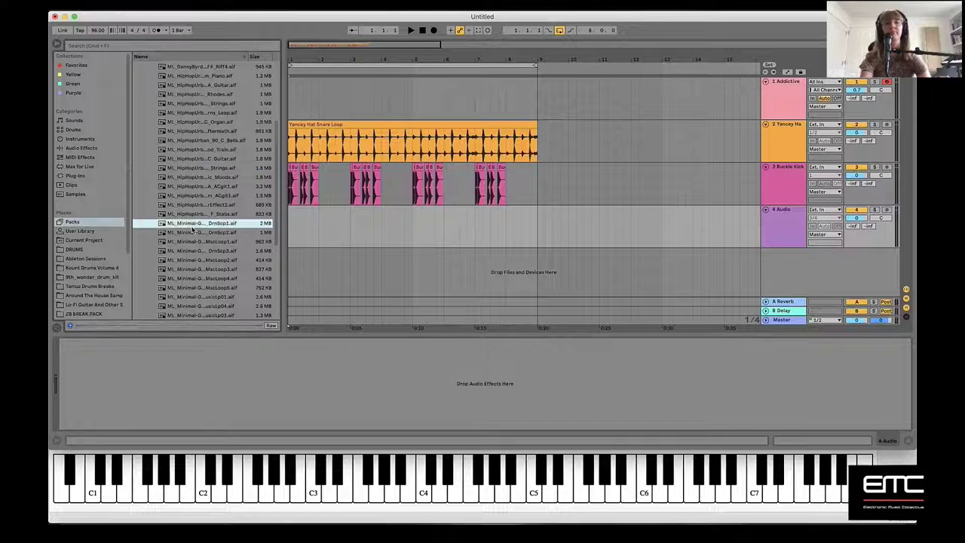
scroll(192, 226, "down", 5)
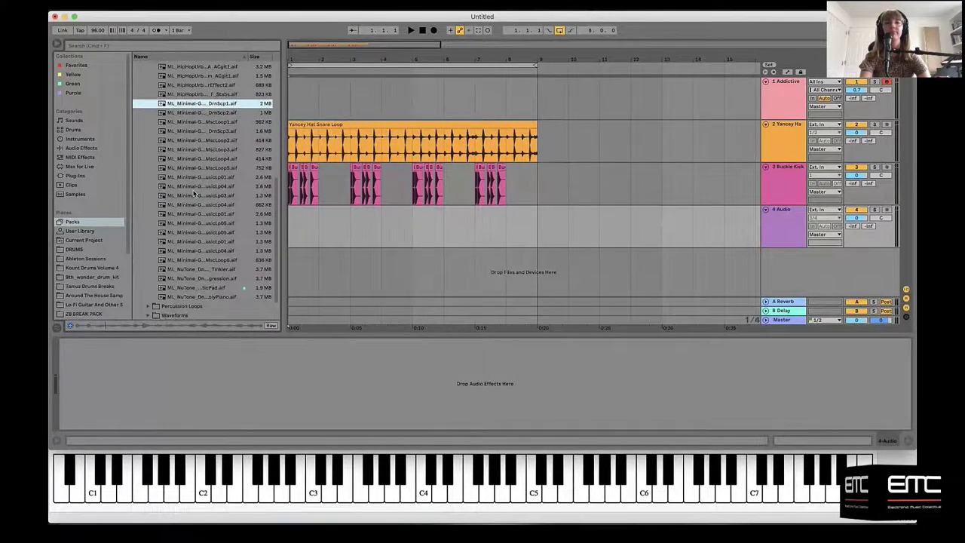
left_click(193, 196)
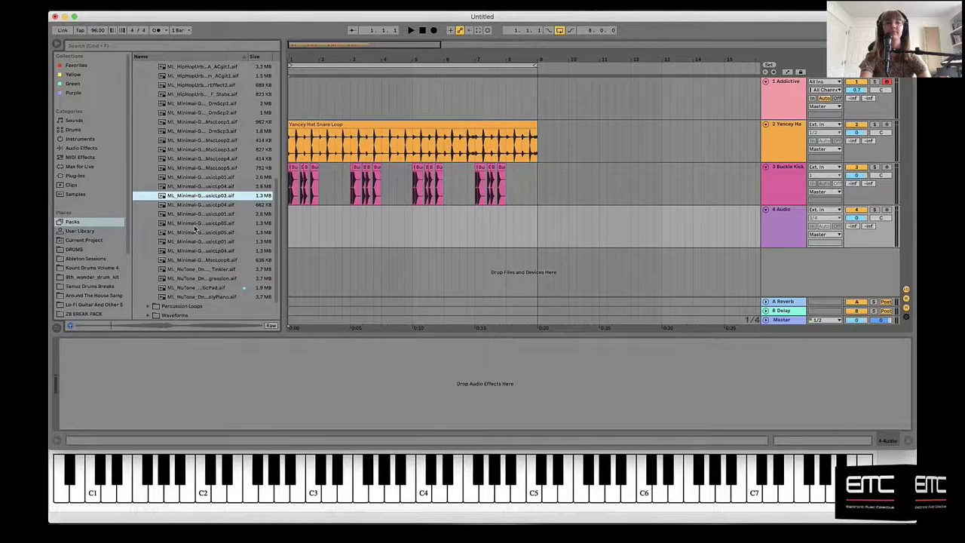
left_click(196, 225)
left_click(194, 251)
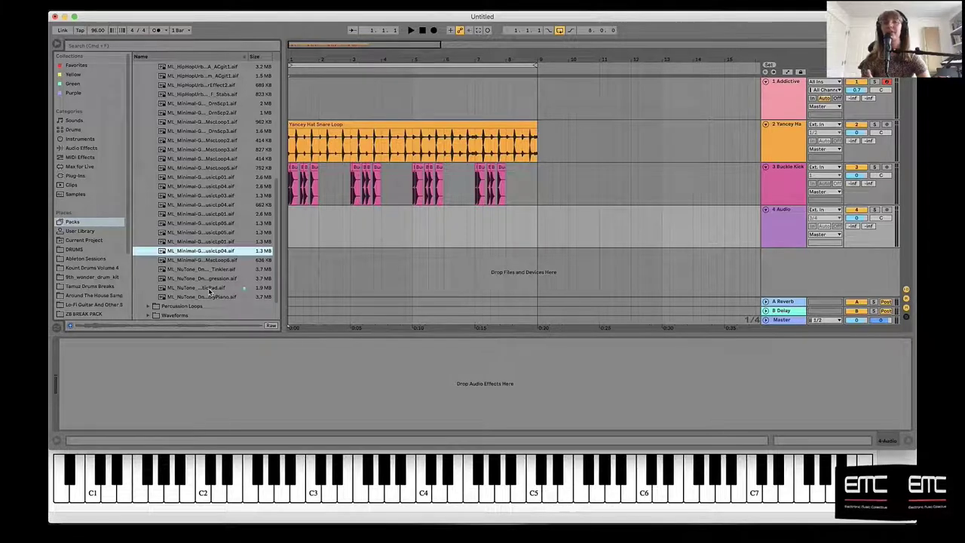
left_click(209, 289)
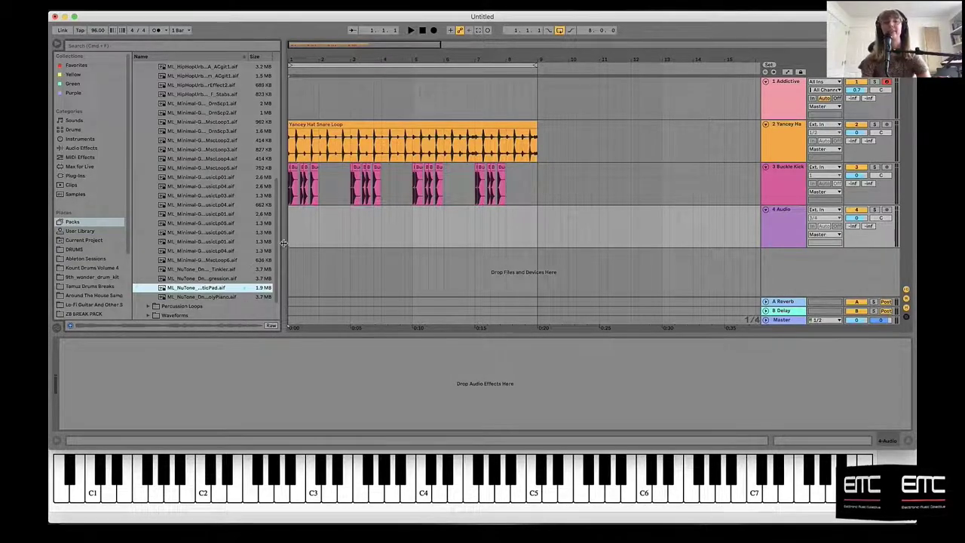
Step: Widen the browser to read the full sample names and examine the tempos and keys given in the Music Loops files
left_click_drag(281, 242, 350, 251)
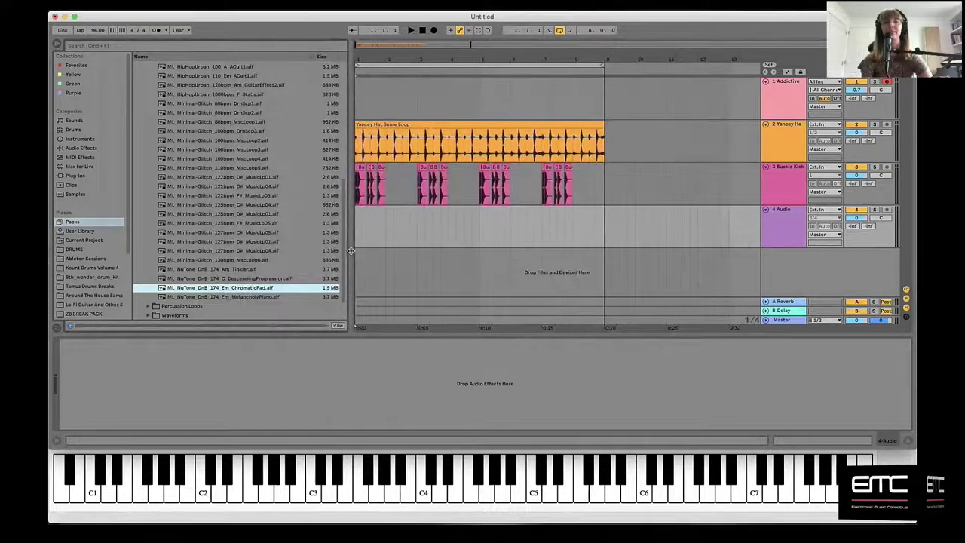
scroll(210, 154, "up", 8)
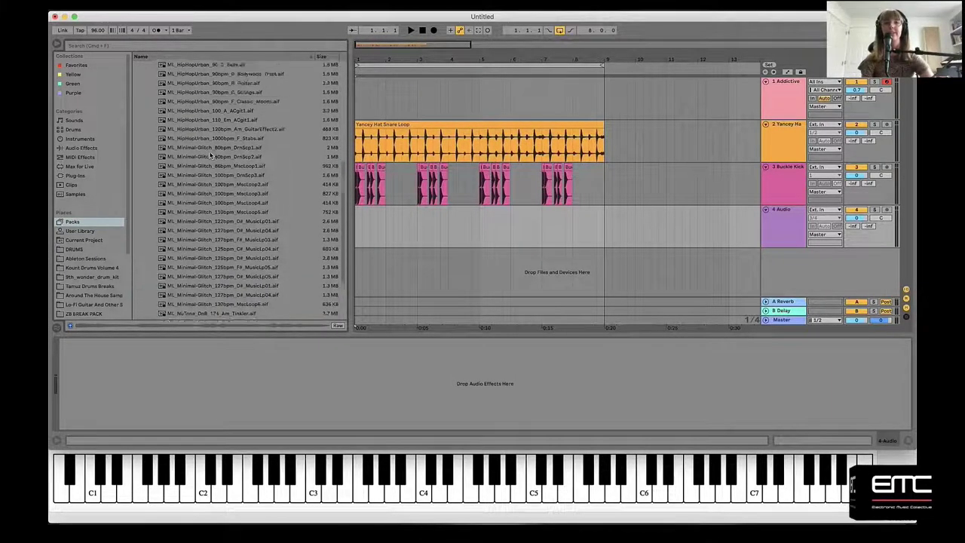
scroll(210, 154, "down", 5)
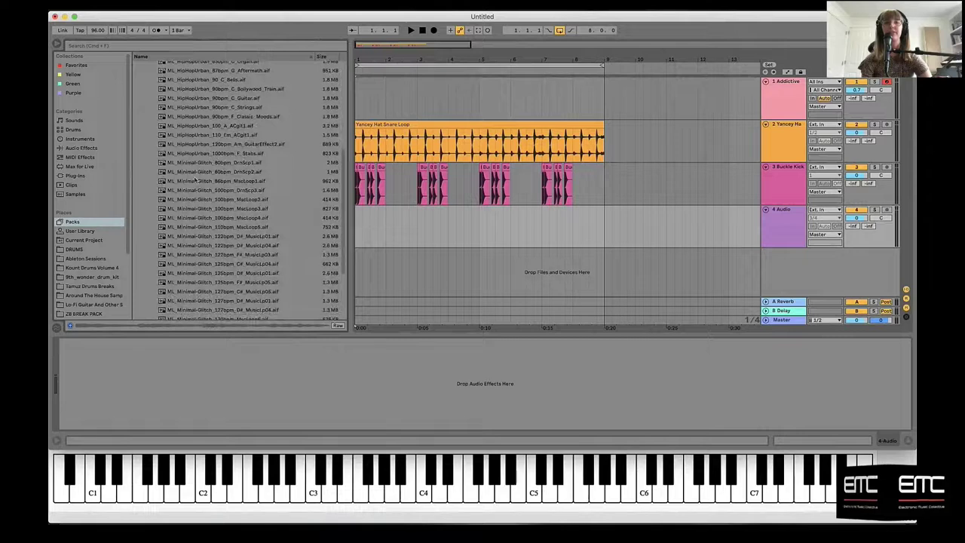
scroll(192, 185, "down", 1)
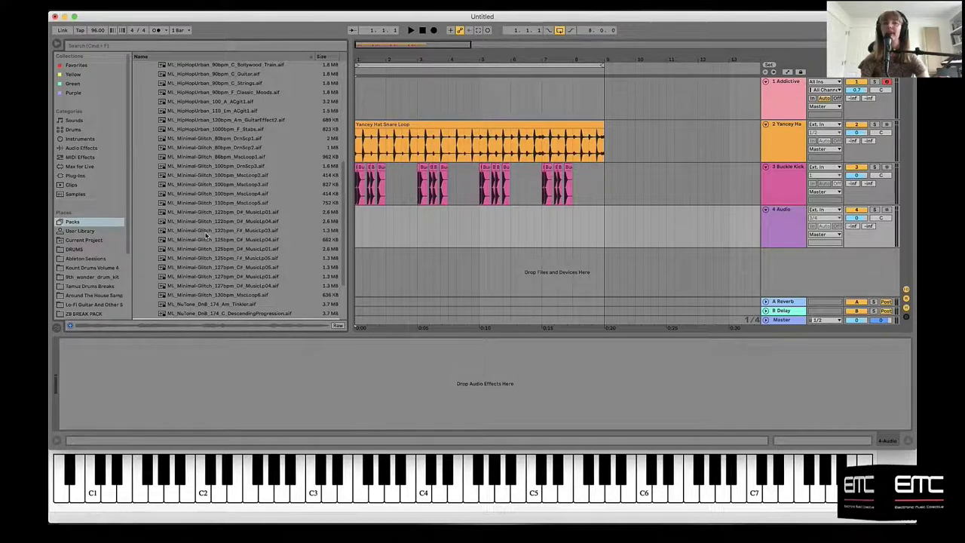
scroll(189, 252, "down", 1)
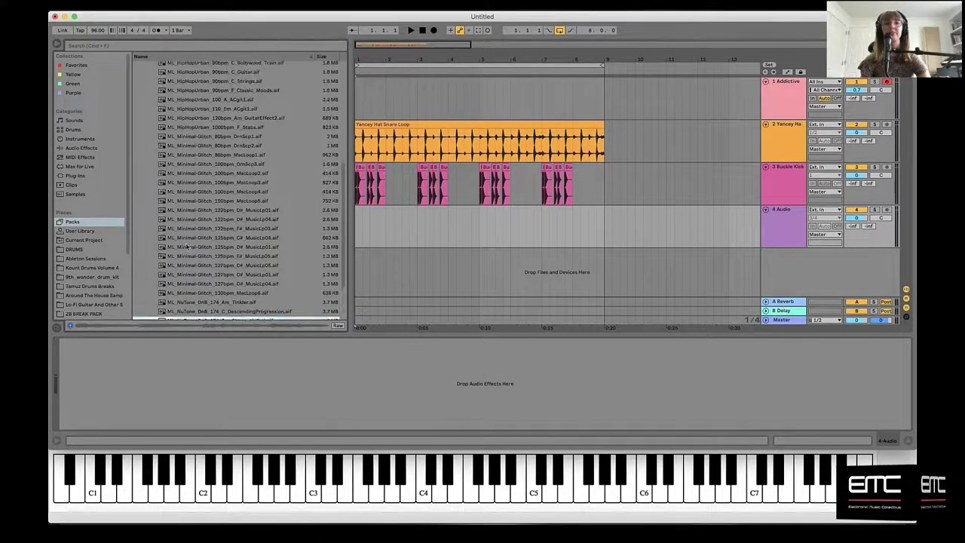
scroll(181, 211, "up", 4)
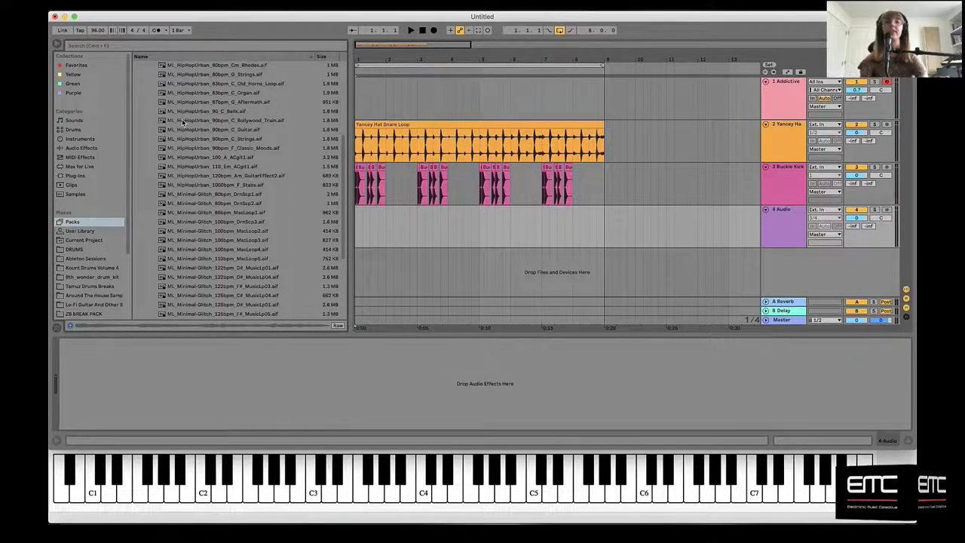
scroll(197, 163, "down", 3)
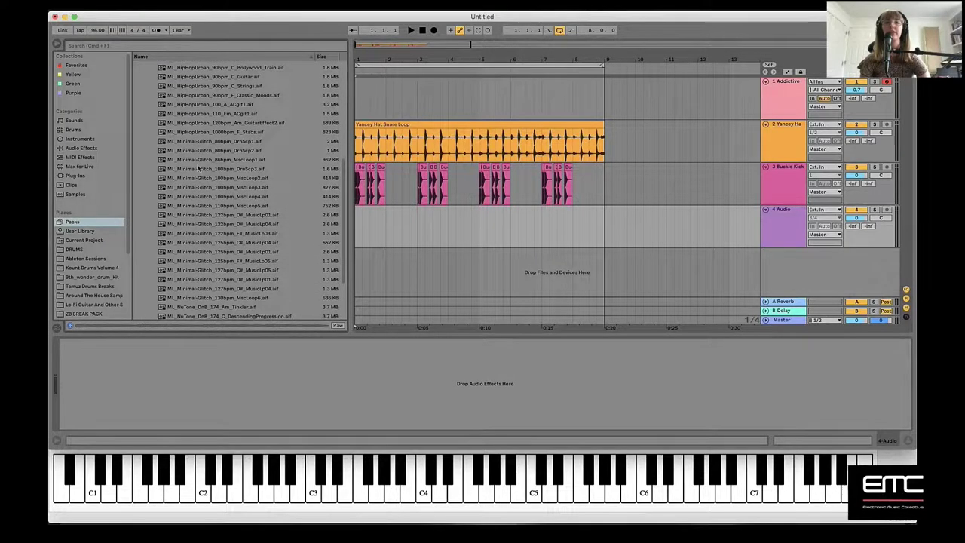
scroll(220, 208, "down", 2)
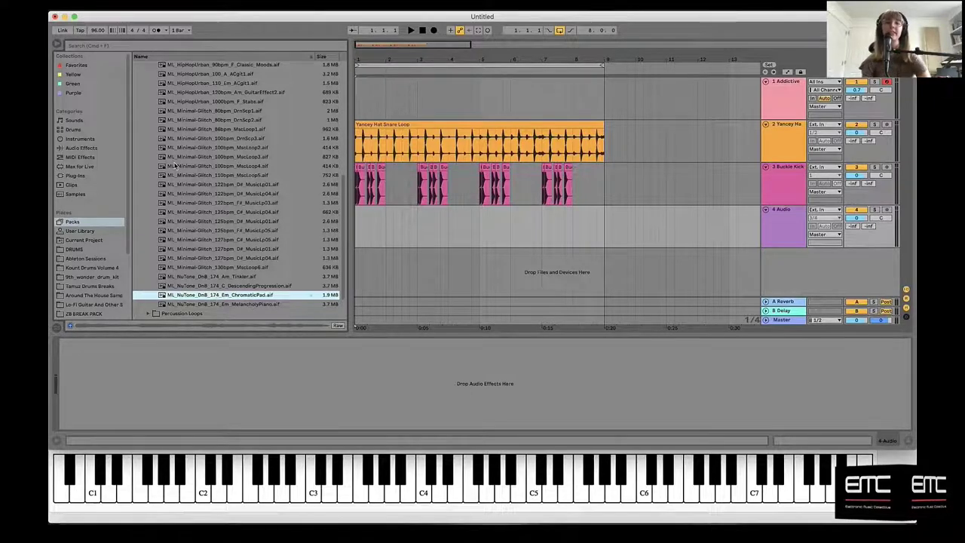
scroll(175, 166, "up", 10)
scroll(175, 166, "down", 10)
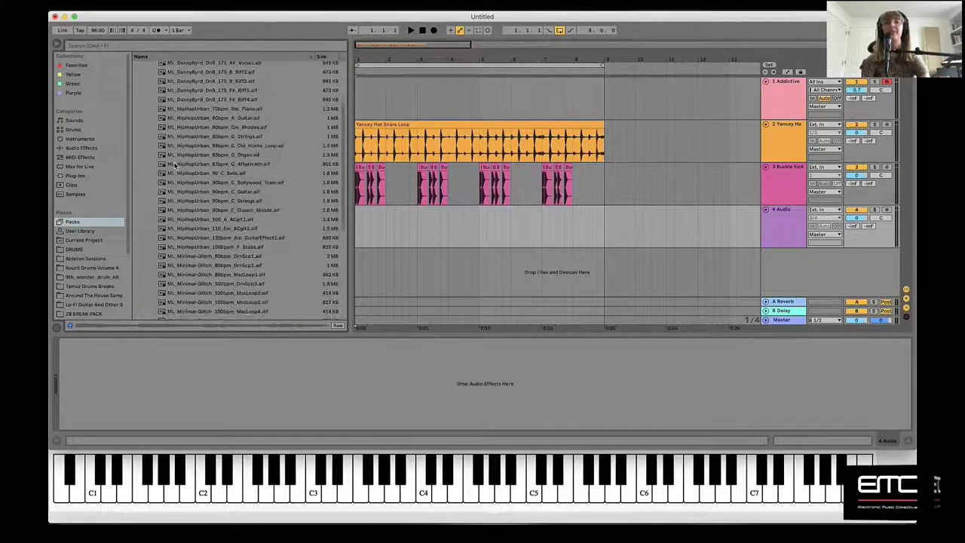
scroll(174, 166, "down", 1)
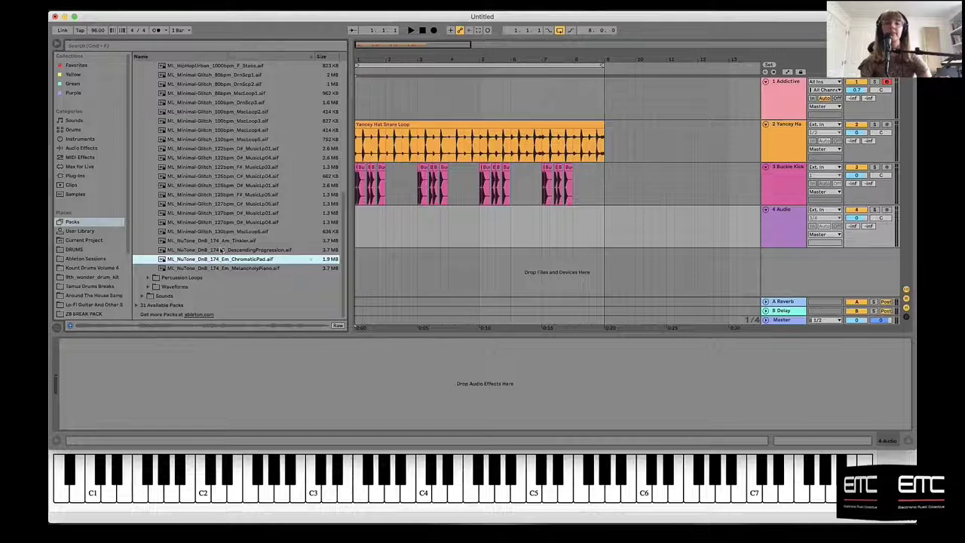
Step: Preview the NuTone Am_Tinkler and C_DescendingProgression samples on their own and against the arrangement playing from bar 1
left_click(223, 240)
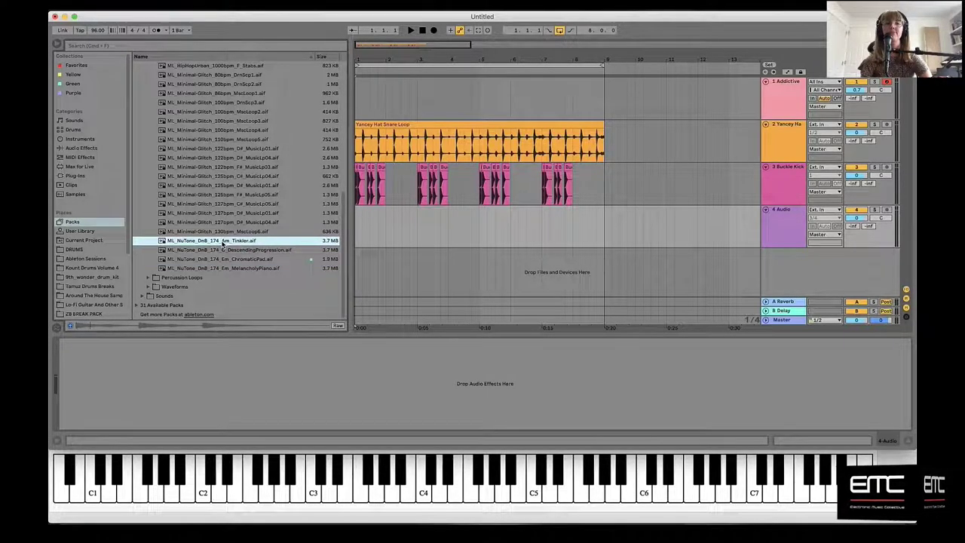
left_click(219, 250)
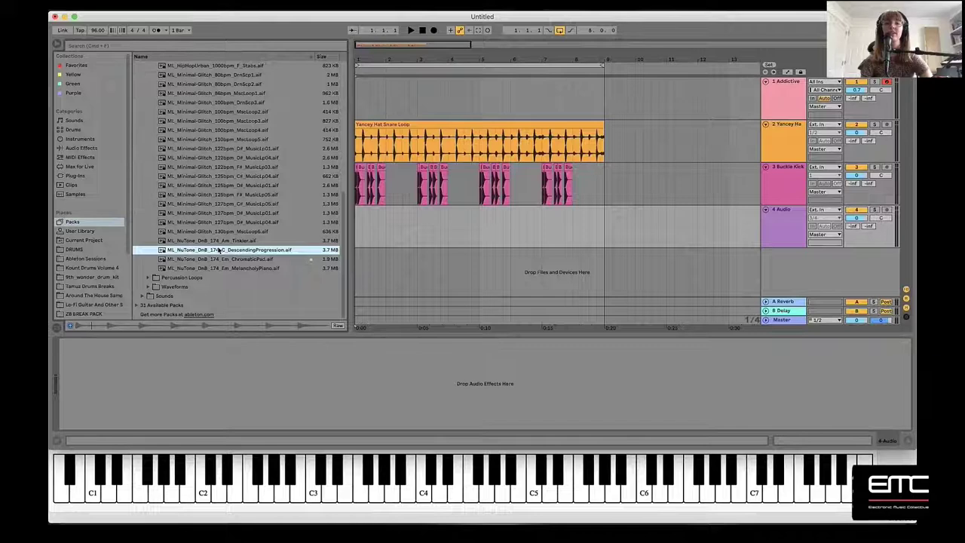
left_click(357, 223)
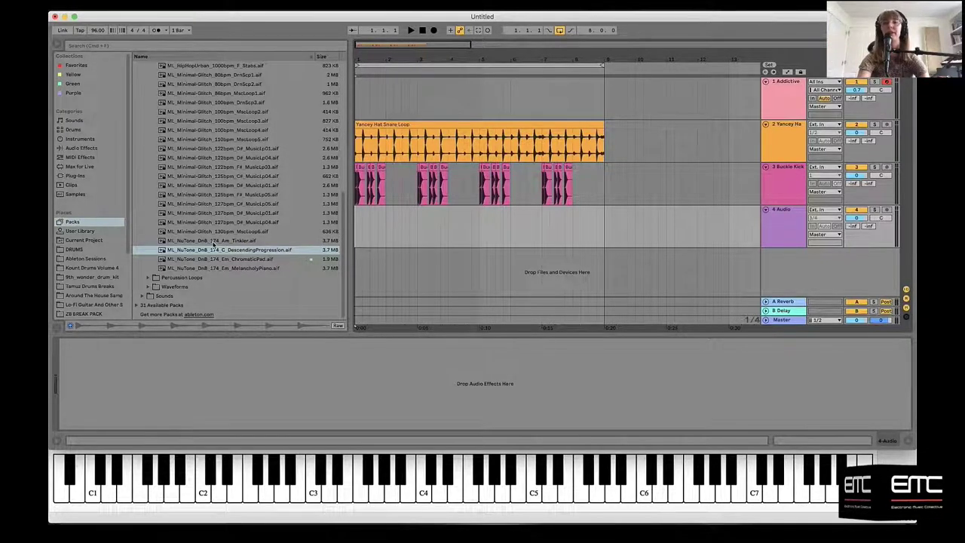
left_click(233, 242)
key("space")
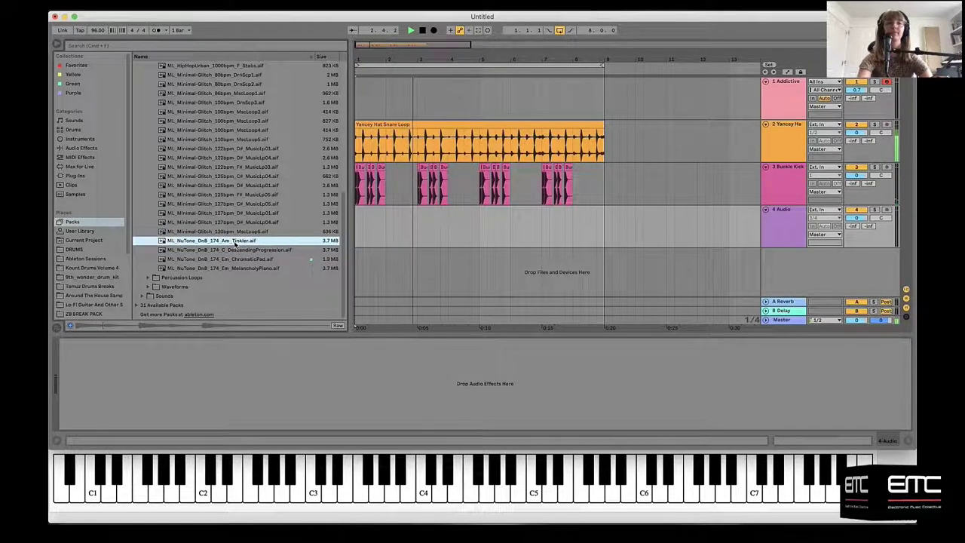
left_click(237, 251)
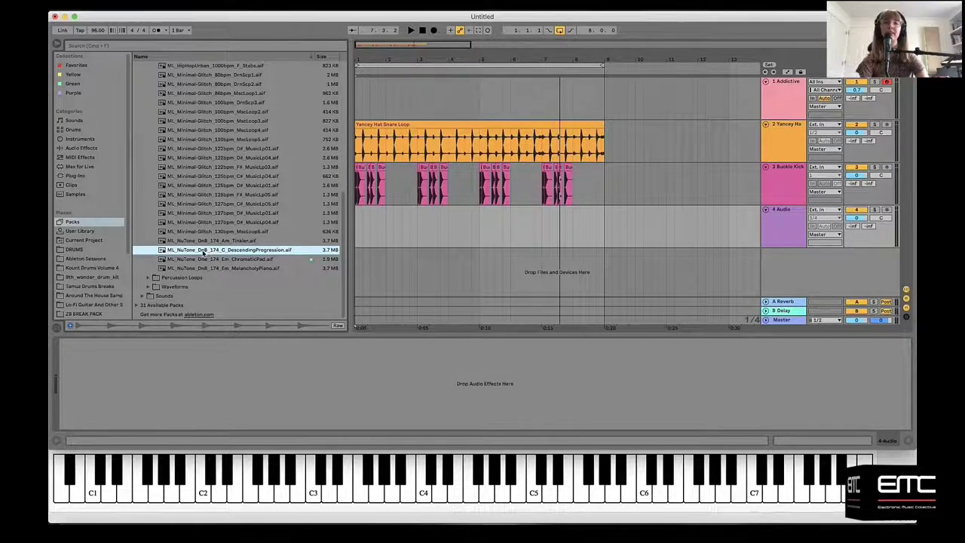
Step: Place the ML_NuTone_DnB_174_C_DescendingProgression sample at bar 1 of audio track 4, and narrow the browser
left_click_drag(202, 254, 360, 240)
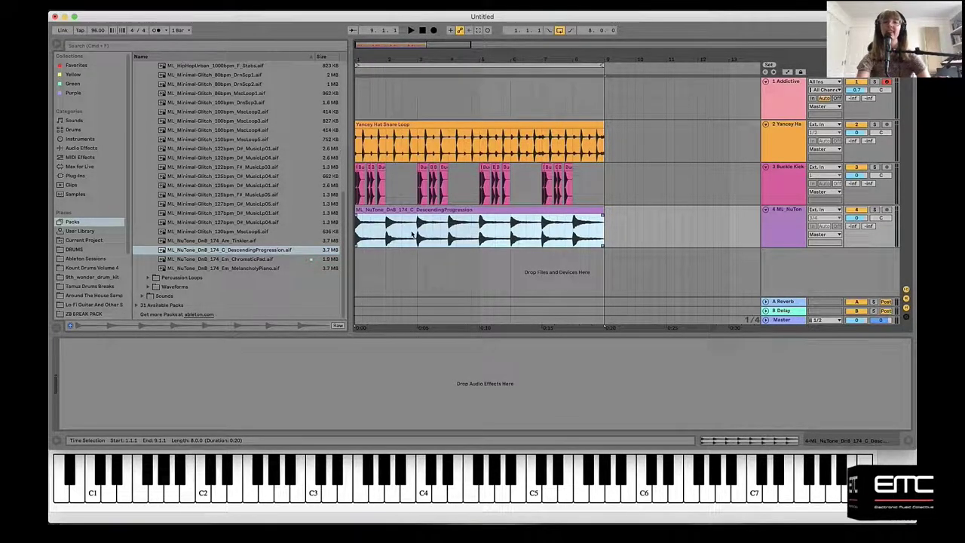
left_click_drag(415, 63, 398, 70)
left_click_drag(350, 170, 295, 171)
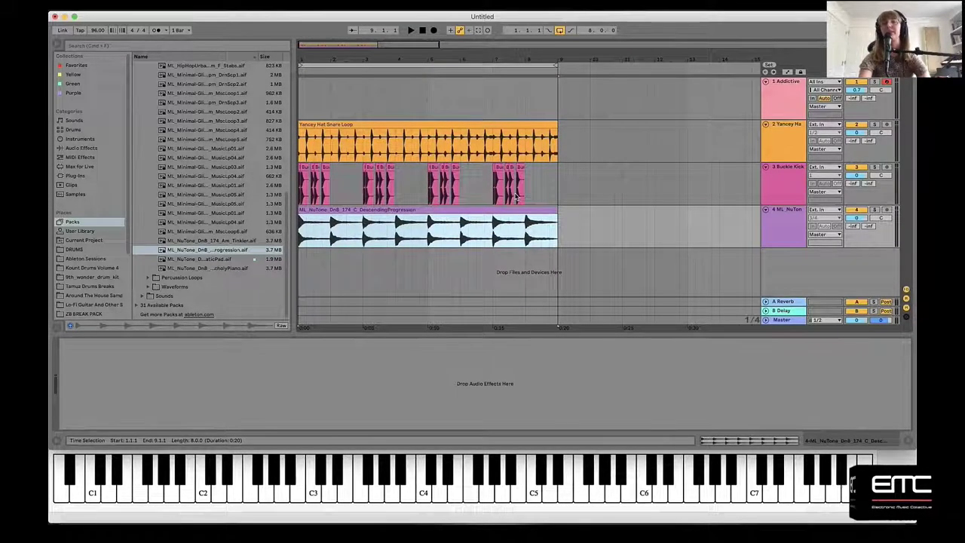
Step: Convert the harmony of the DescendingProgression clip on track 4 to a new MIDI track, and unfold the new track
left_click(558, 245)
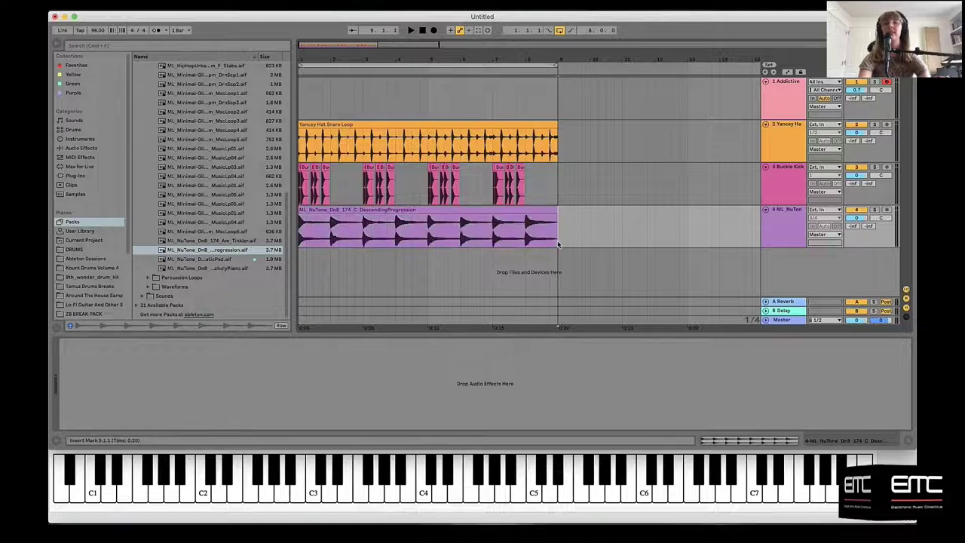
left_click(480, 210)
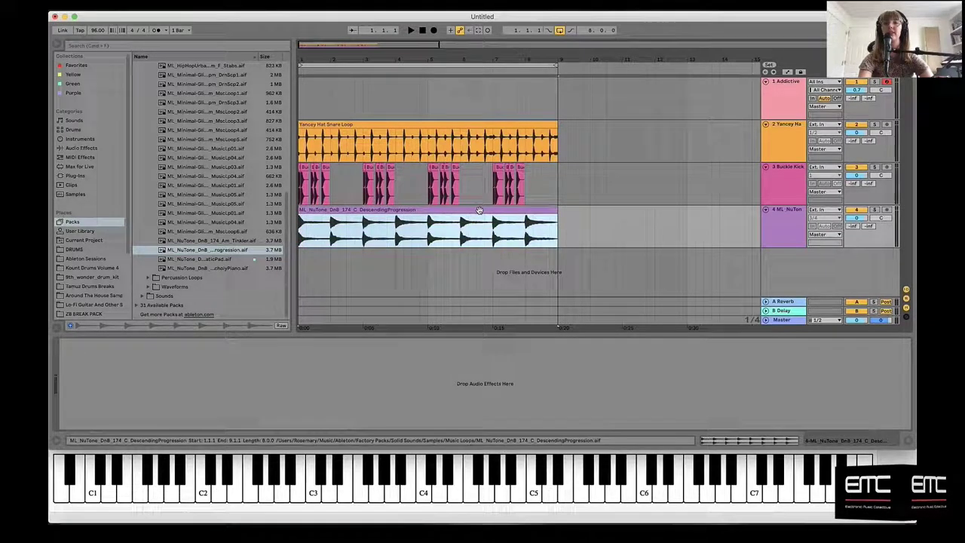
right_click(356, 212)
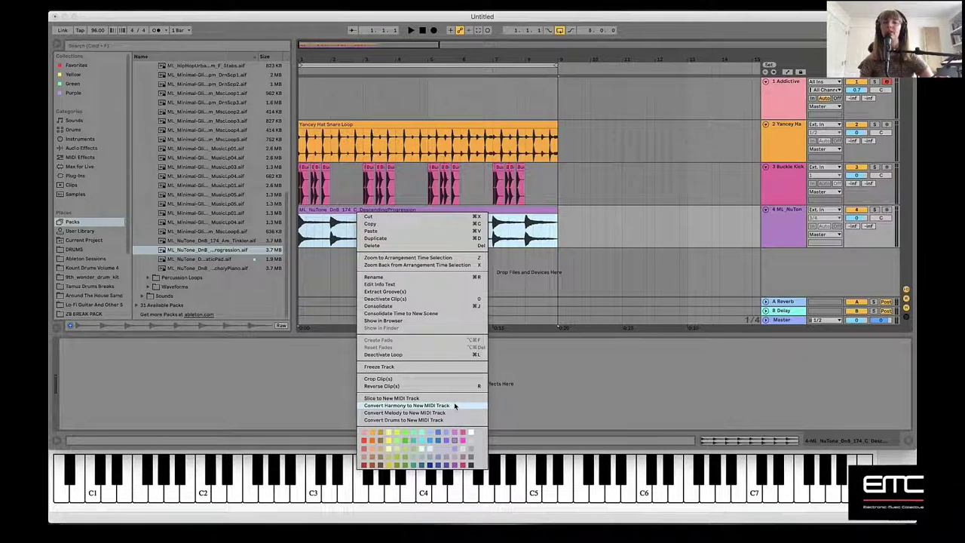
left_click(455, 407)
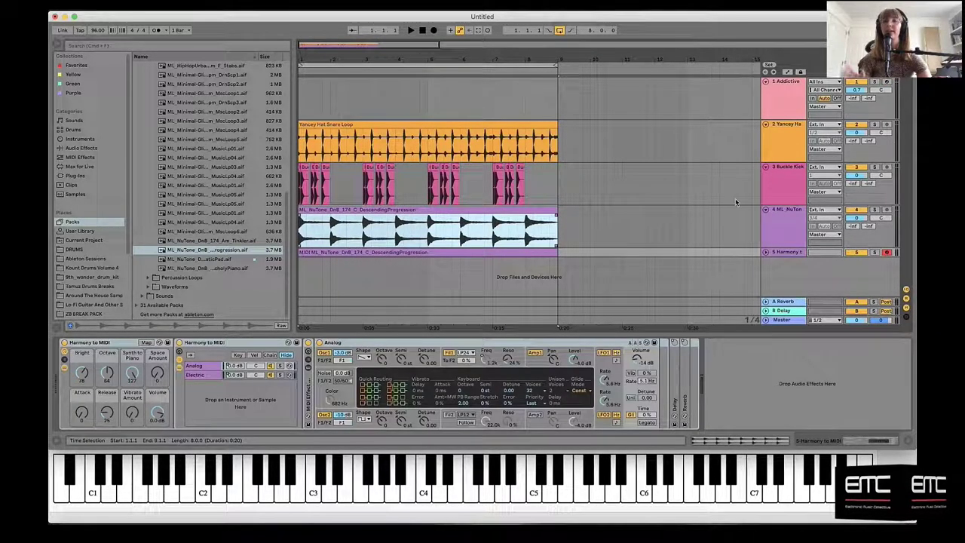
left_click(767, 253)
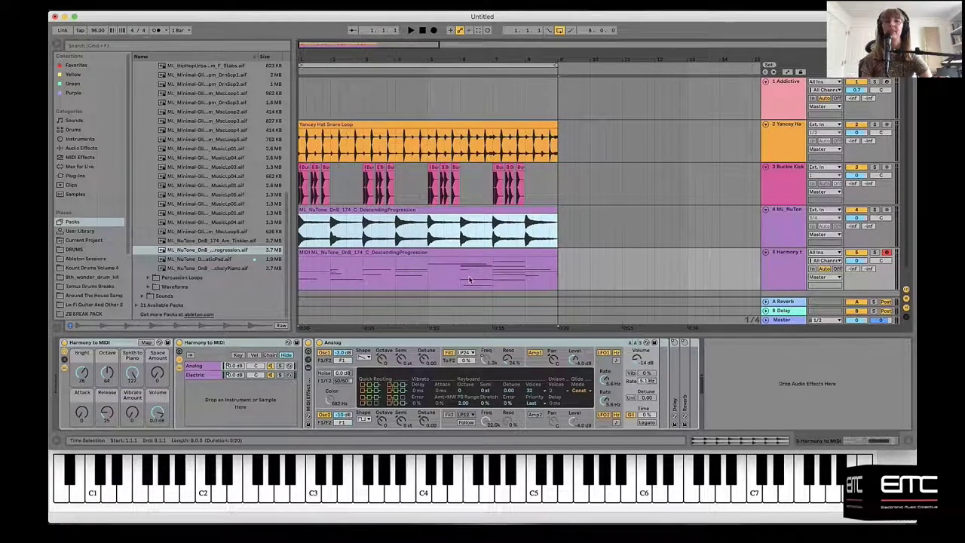
scroll(575, 202, "down", 1)
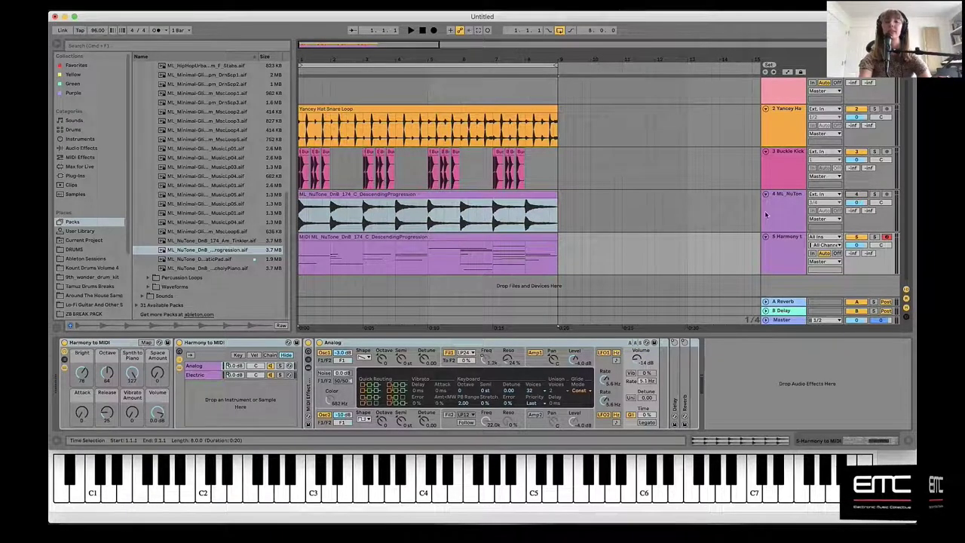
Step: Solo the Harmony to MIDI track and listen to the converted DescendingProgression clip from bar 1
left_click(843, 249)
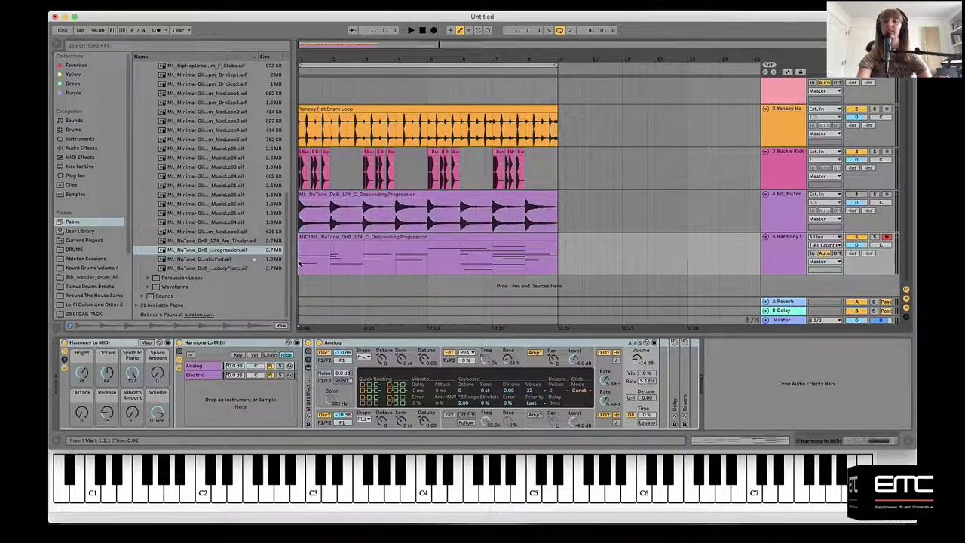
left_click(874, 238)
key("space")
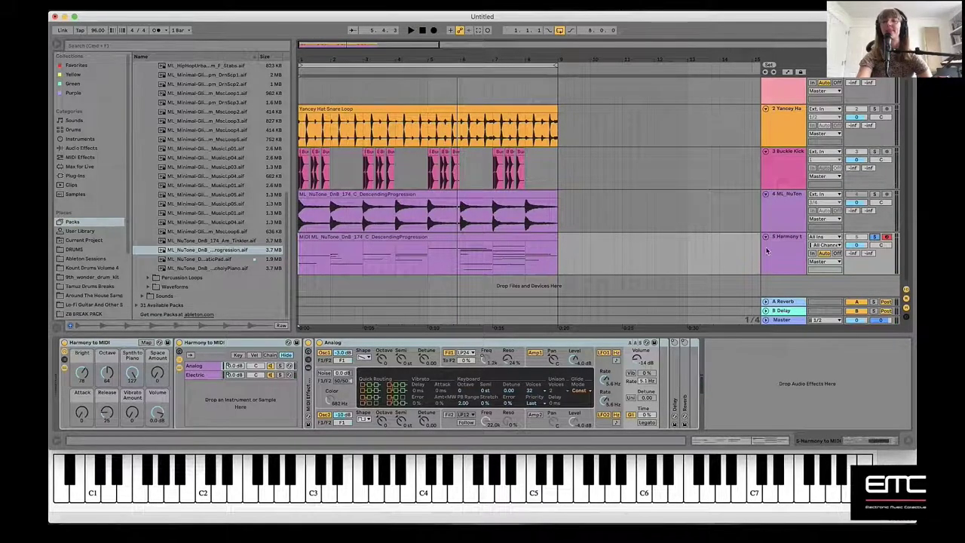
key("space")
Step: Replace the DescendingProgression clips on tracks 4 and 5 with the ML_NuTone_DnB_174_Em_ChromaticPad sample at bar 1 of track 4
left_click_drag(556, 257, 309, 205)
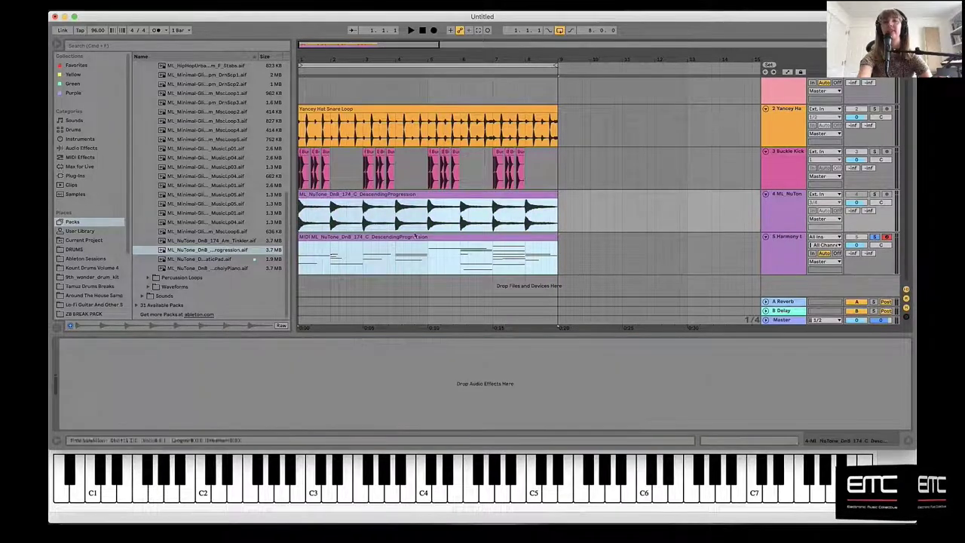
key("Delete")
left_click(220, 261)
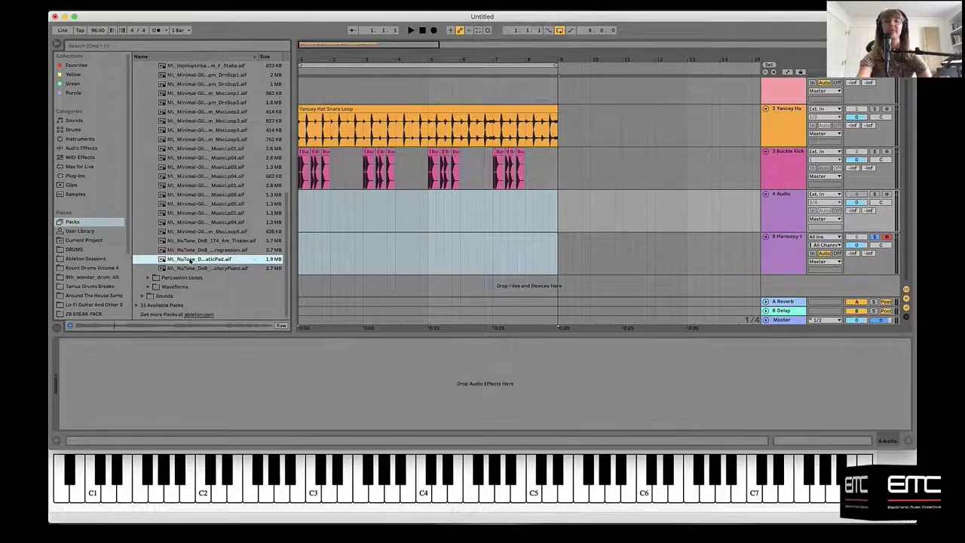
left_click_drag(185, 261, 301, 226)
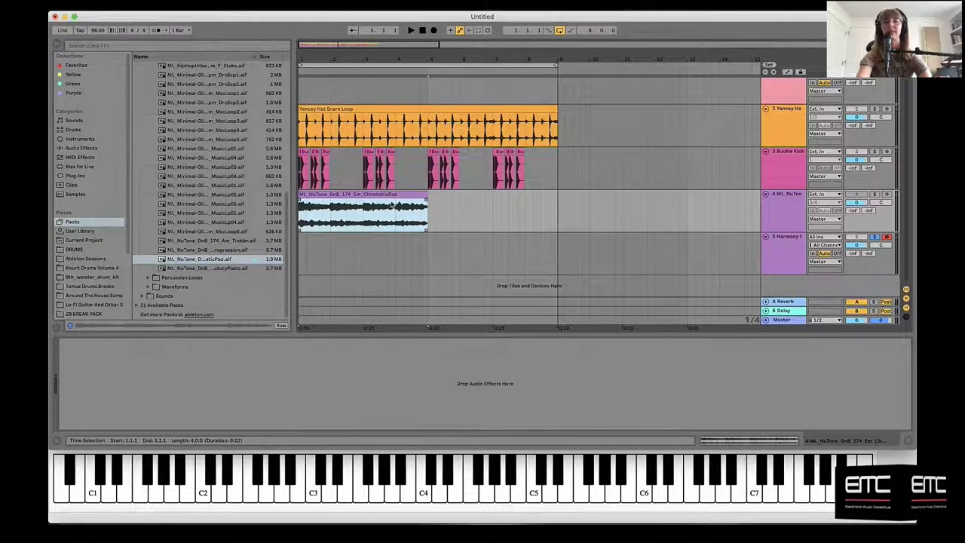
Step: Delete the old Harmony to MIDI track, then convert the ChromaticPad clip's harmony to a new MIDI track and unfold it
left_click(771, 255)
key("Delete")
left_click(339, 210)
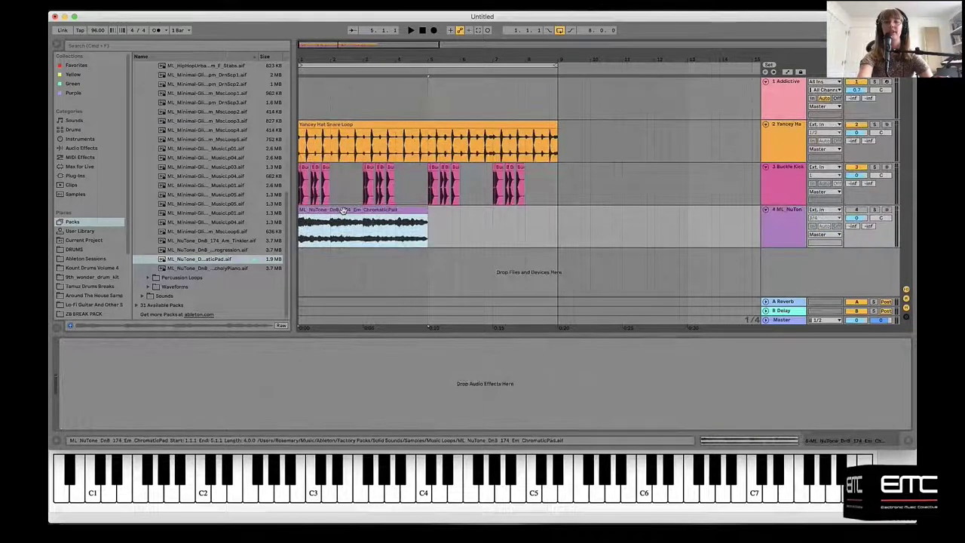
right_click(345, 212)
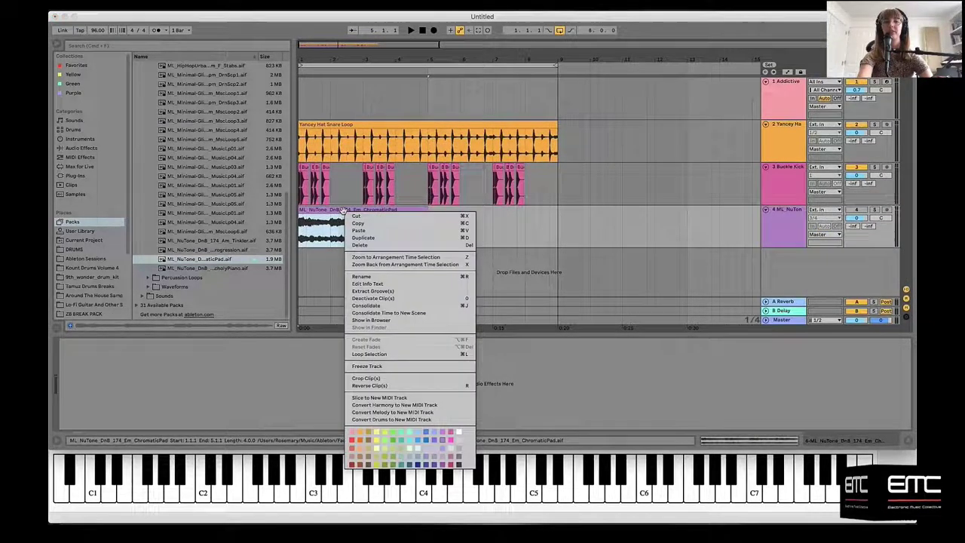
left_click(387, 405)
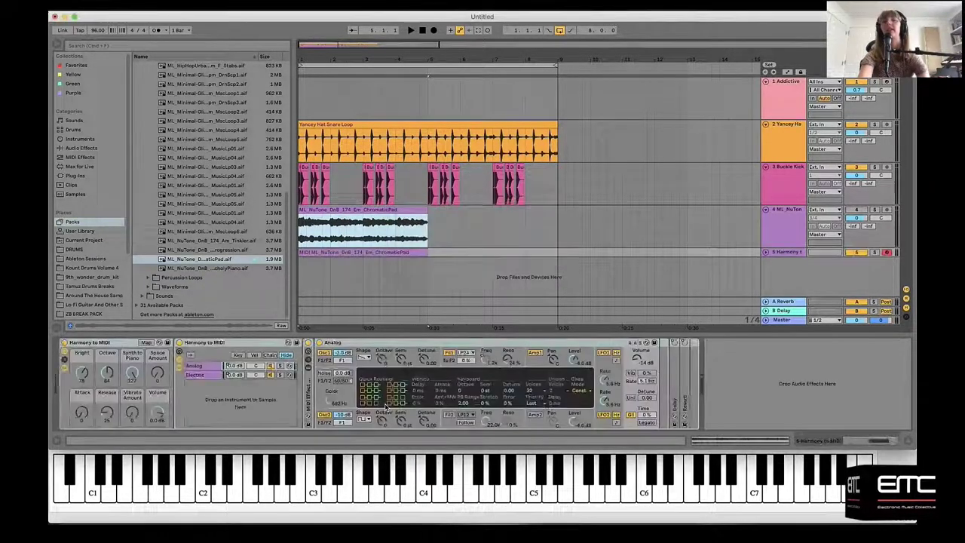
left_click(766, 253)
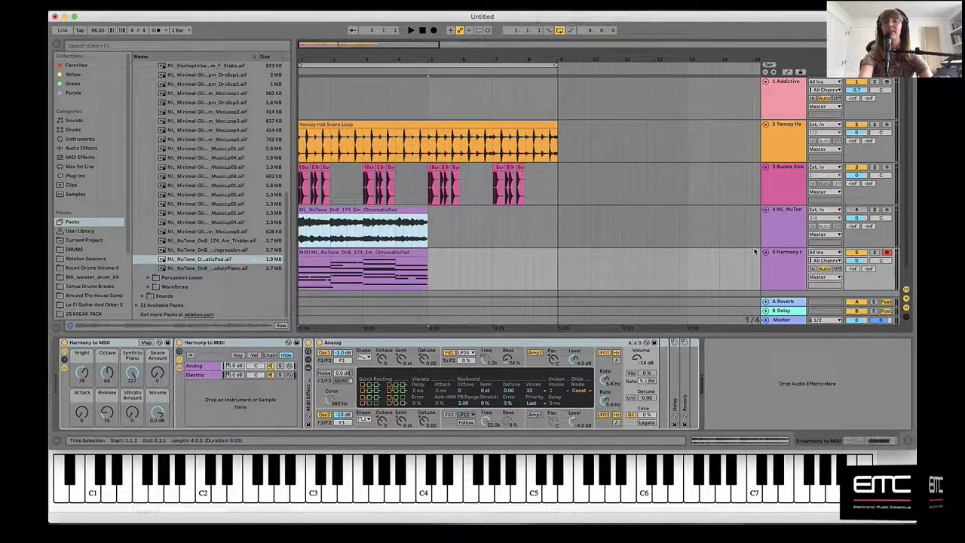
scroll(509, 249, "down", 1)
scroll(510, 253, "down", 1)
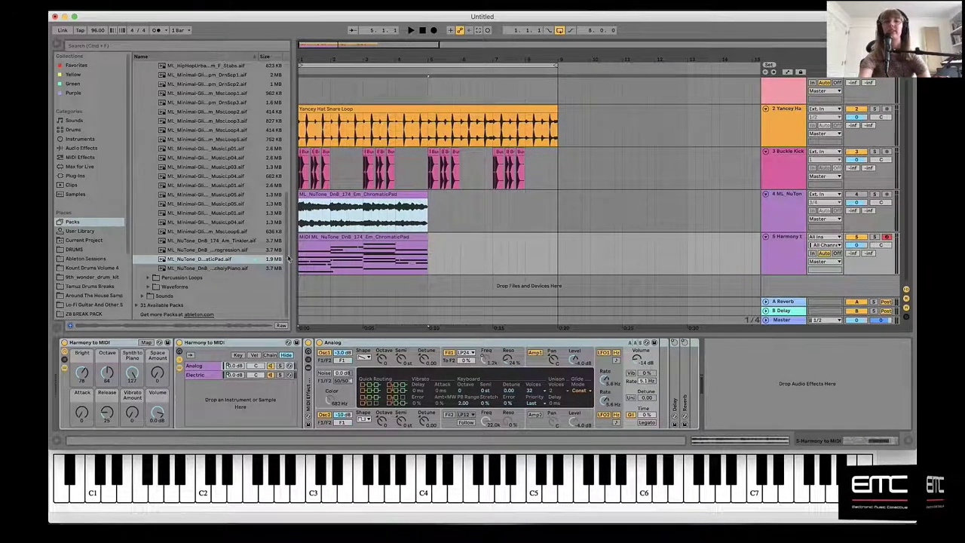
Step: Compare the ChromaticPad audio on track 4 with its MIDI conversion on track 5 by playing each soloed from bar 1
left_click(300, 217)
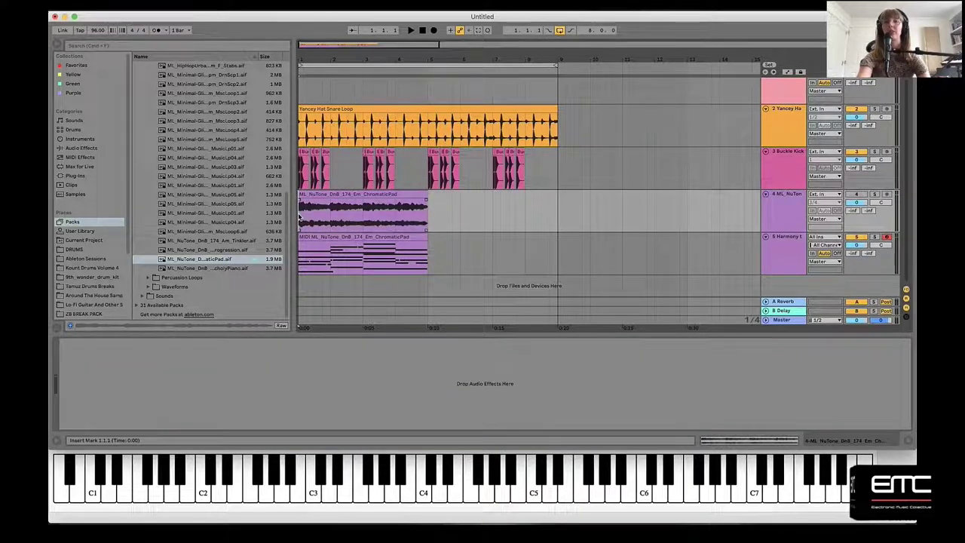
left_click(299, 251)
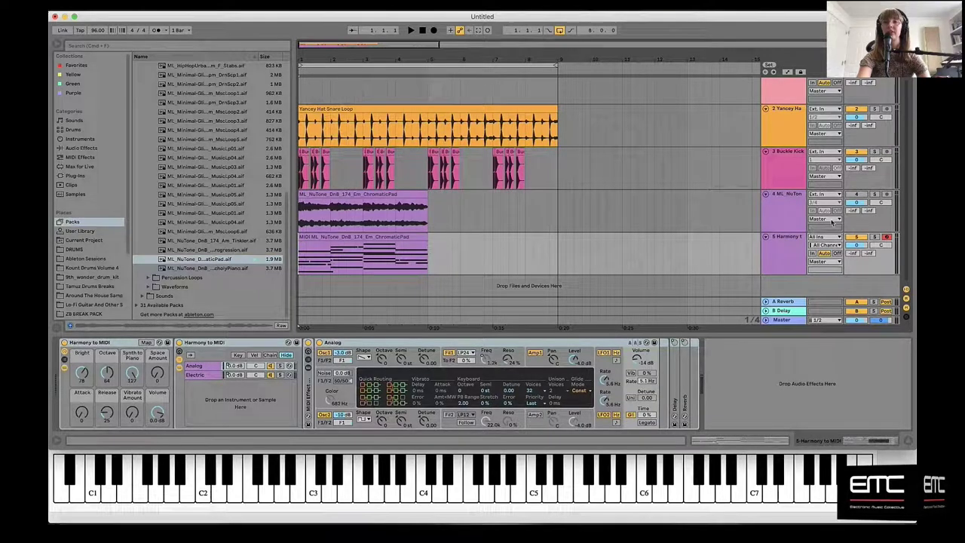
left_click(876, 195)
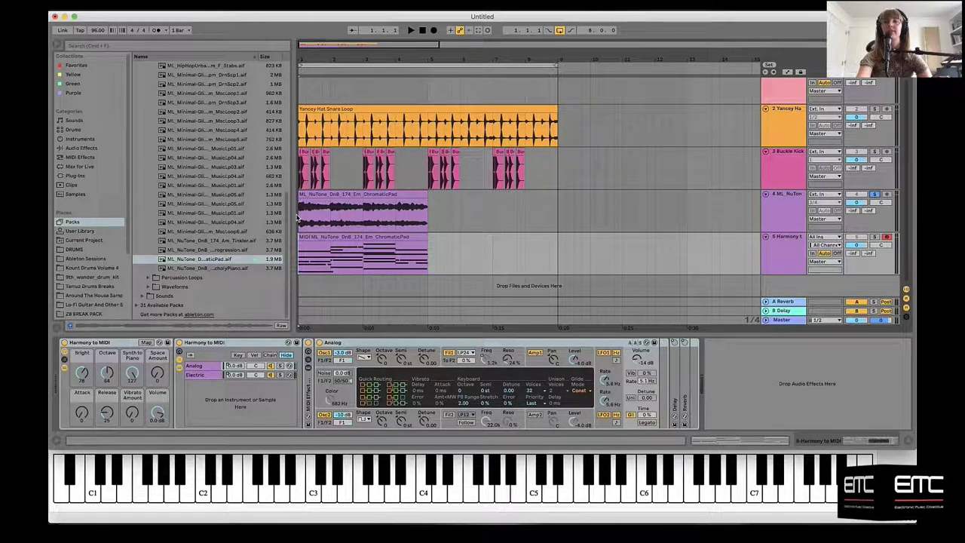
key("space")
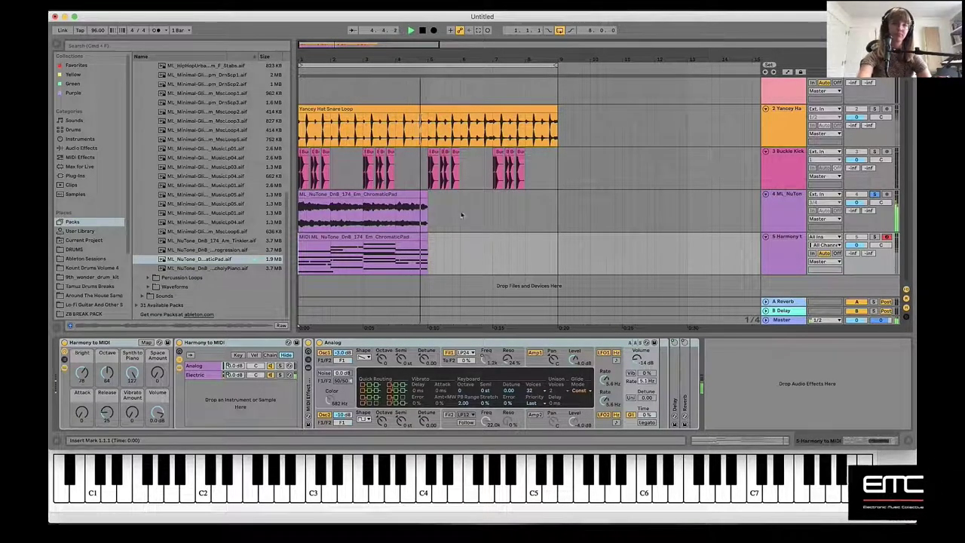
left_click(875, 236)
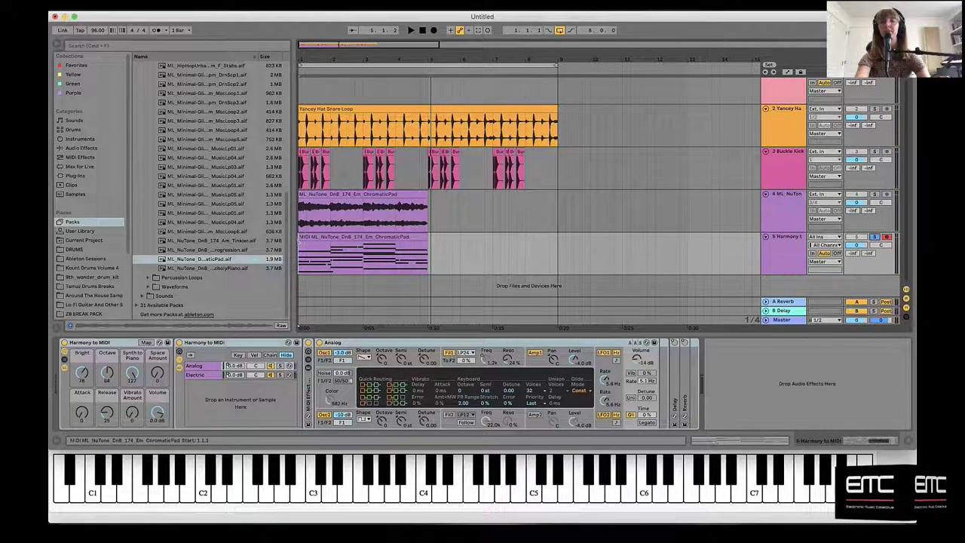
key("space")
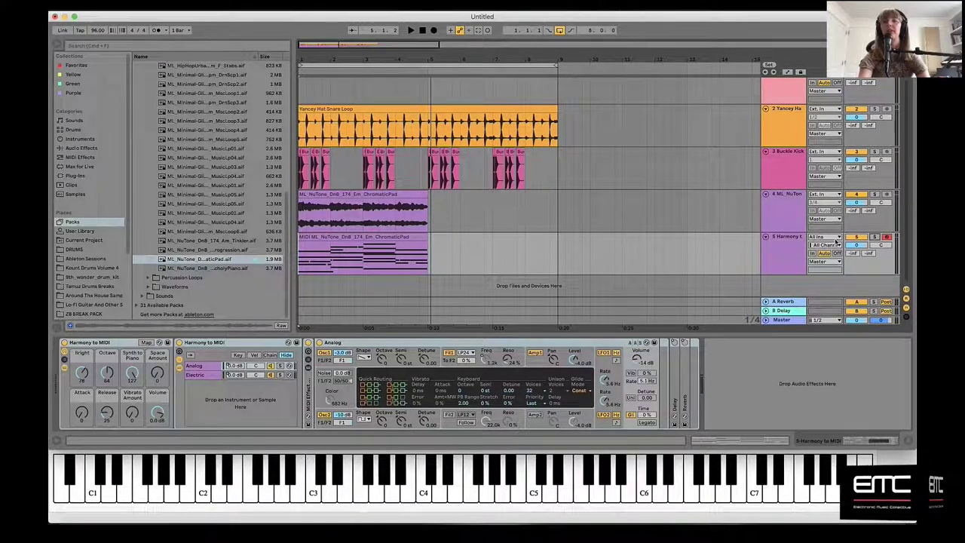
Step: Mute the ChromaticPad audio track 4 and fold it
left_click(856, 194)
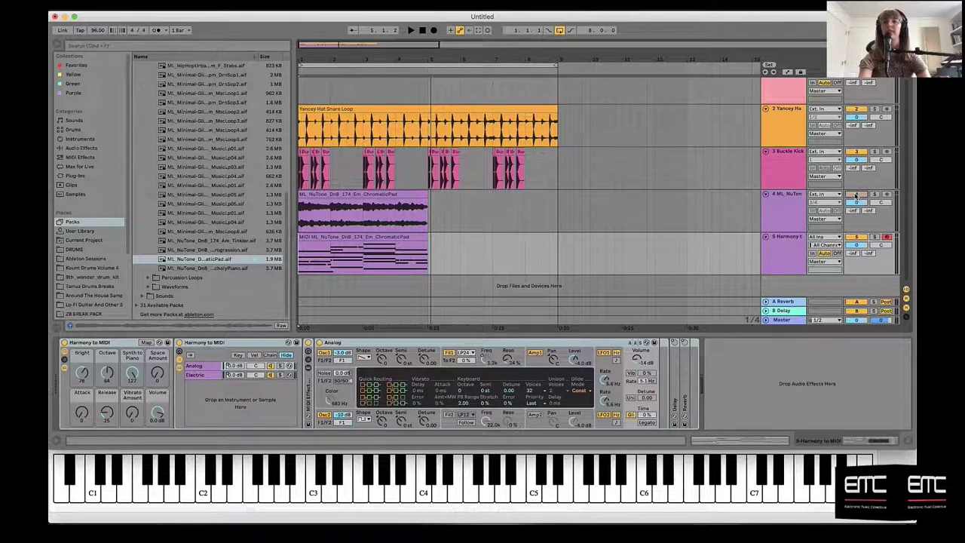
left_click(766, 195)
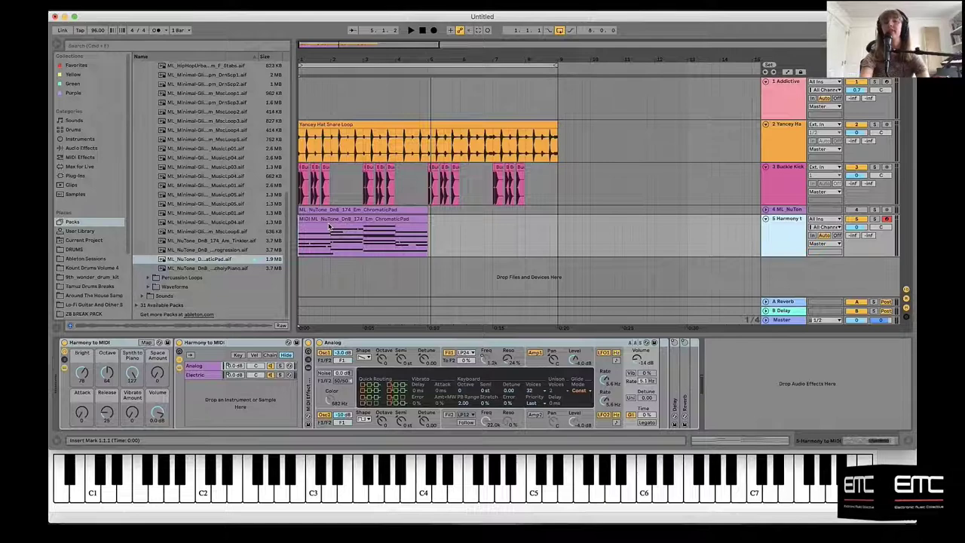
Step: Open the converted ChromaticPad MIDI clip on track 5 and examine its notes in the piano roll
left_click(391, 219)
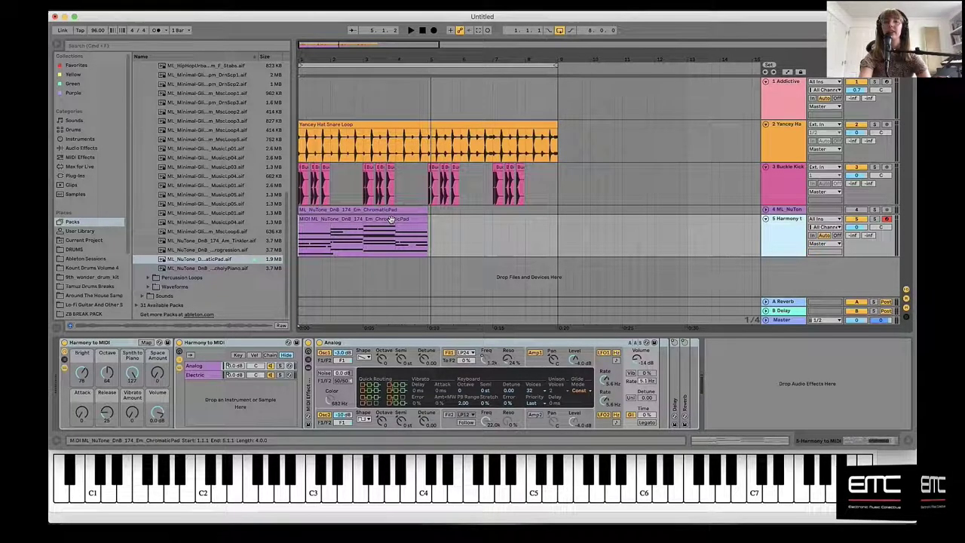
double_click(390, 220)
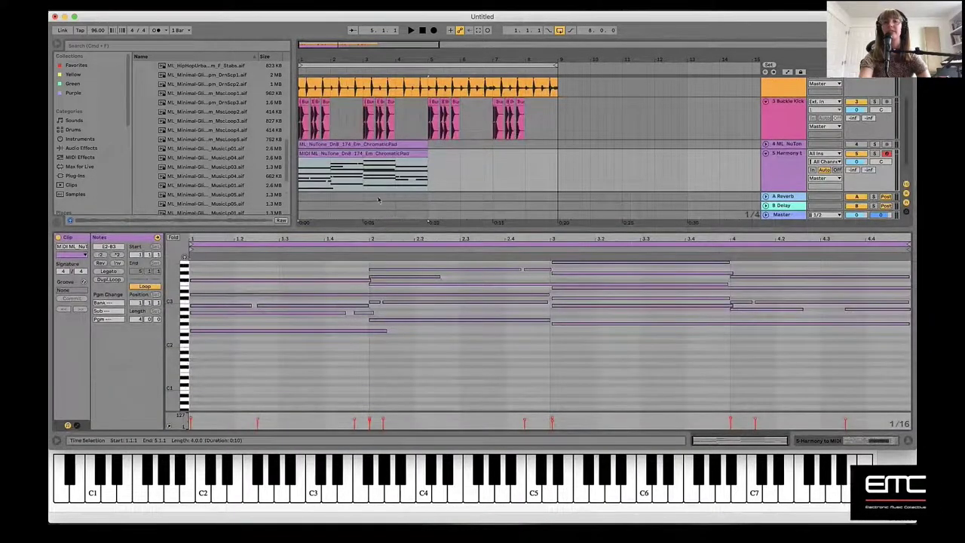
left_click(303, 307)
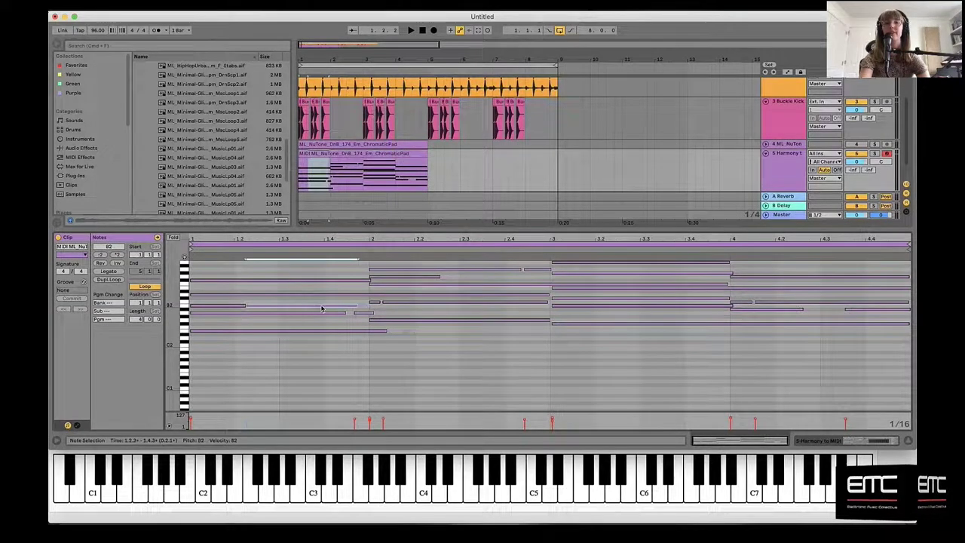
scroll(518, 292, "up", 2)
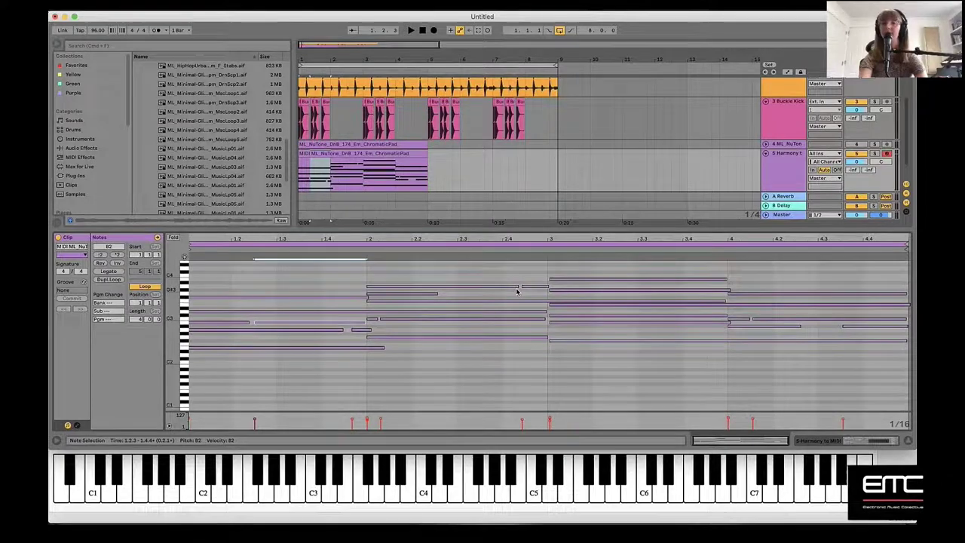
scroll(517, 292, "up", 1)
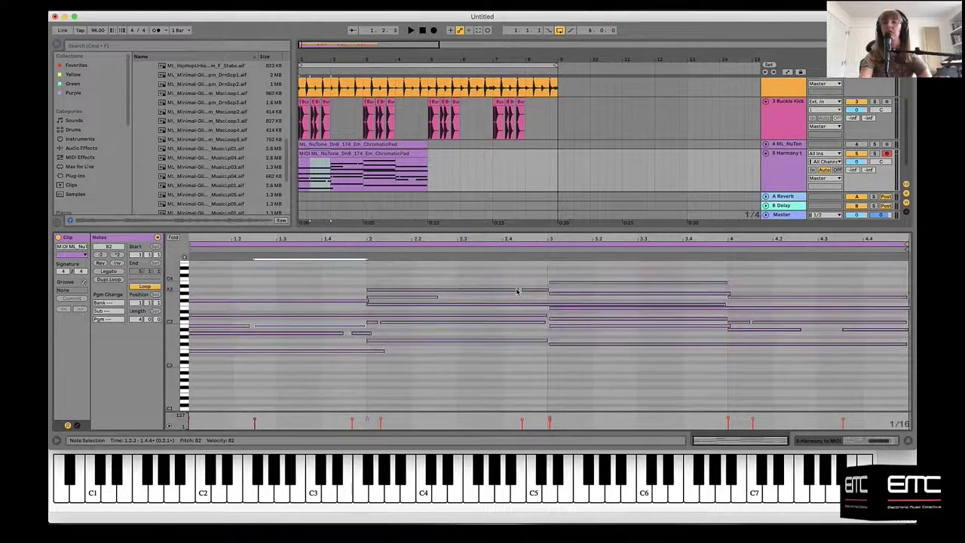
scroll(517, 291, "up", 1)
scroll(517, 291, "down", 1)
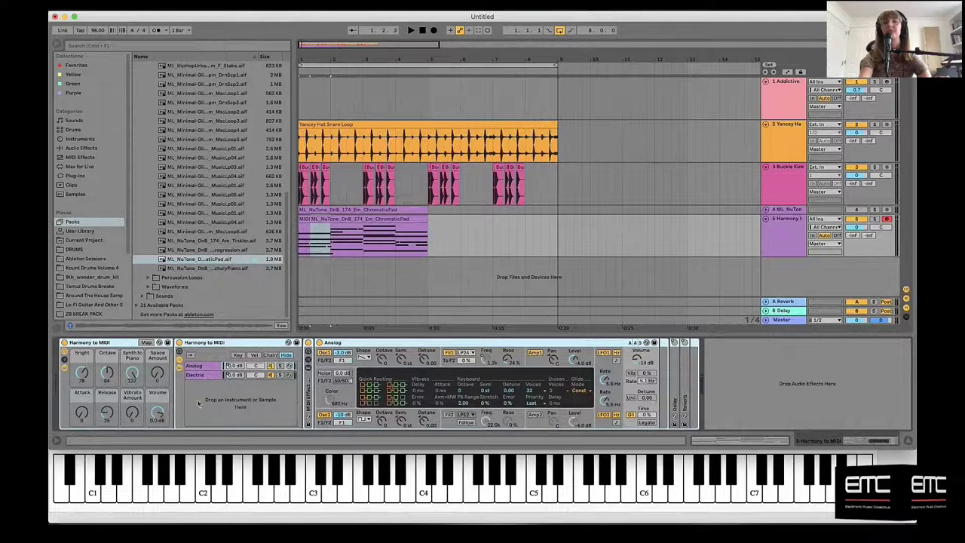
Step: Inspect the Analog and Electric chains of the Harmony to MIDI rack and its Synth to Piano macro
left_click(209, 366)
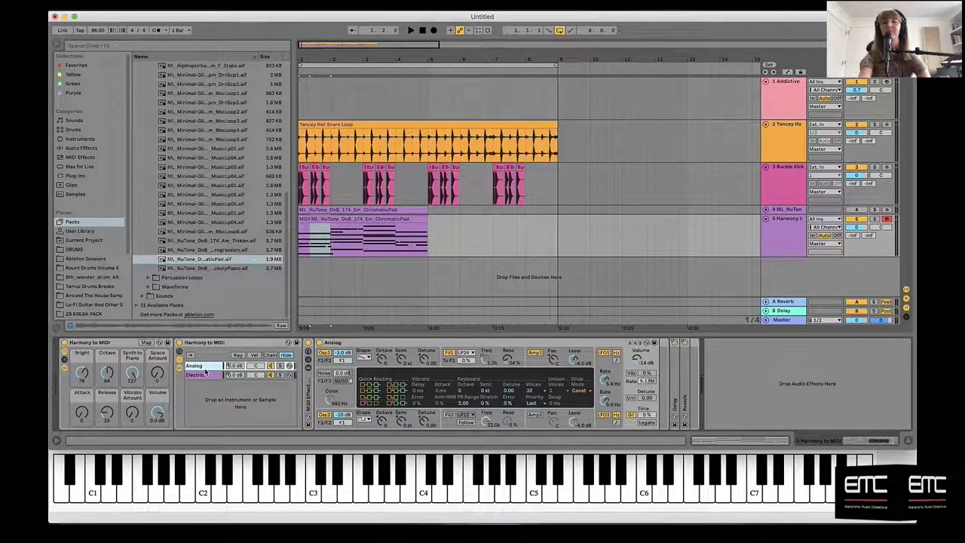
left_click_drag(131, 378, 134, 373)
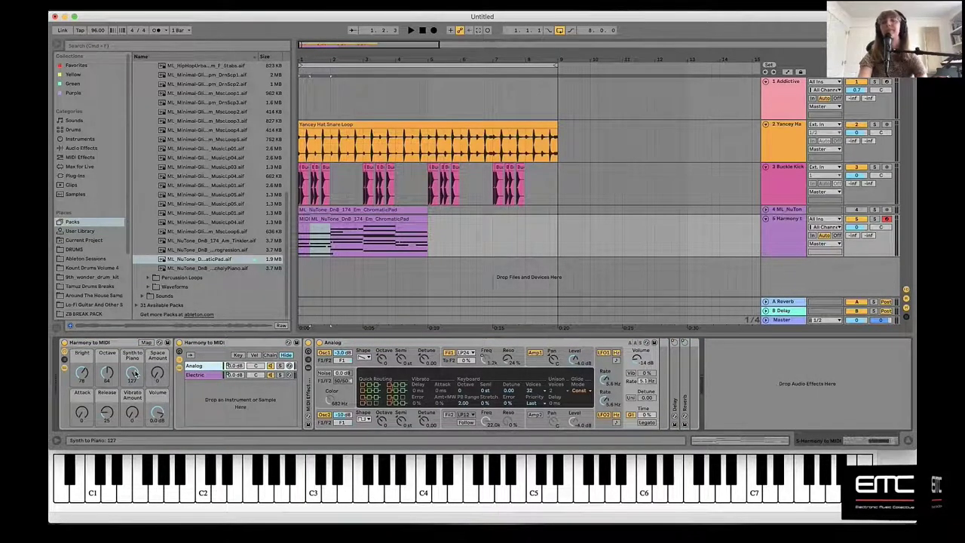
left_click(199, 376)
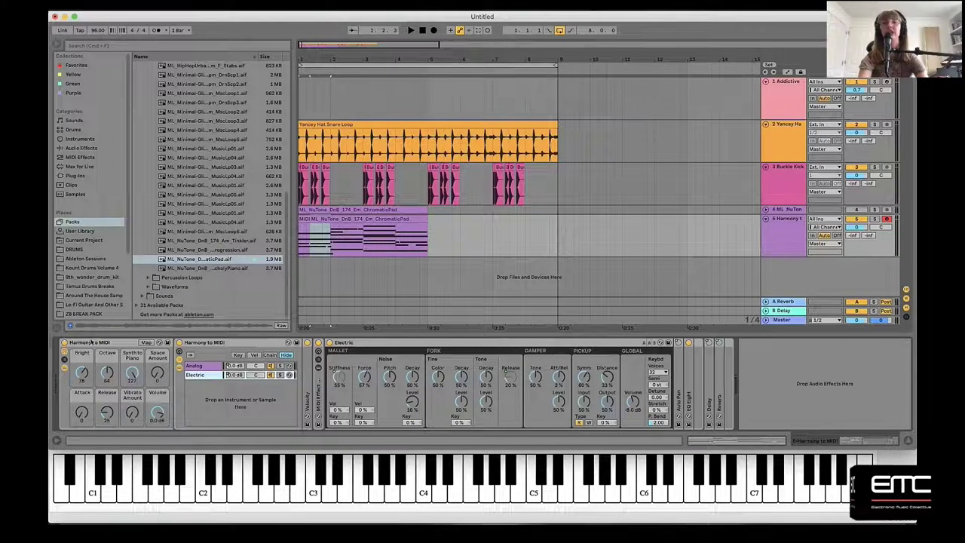
left_click(131, 372)
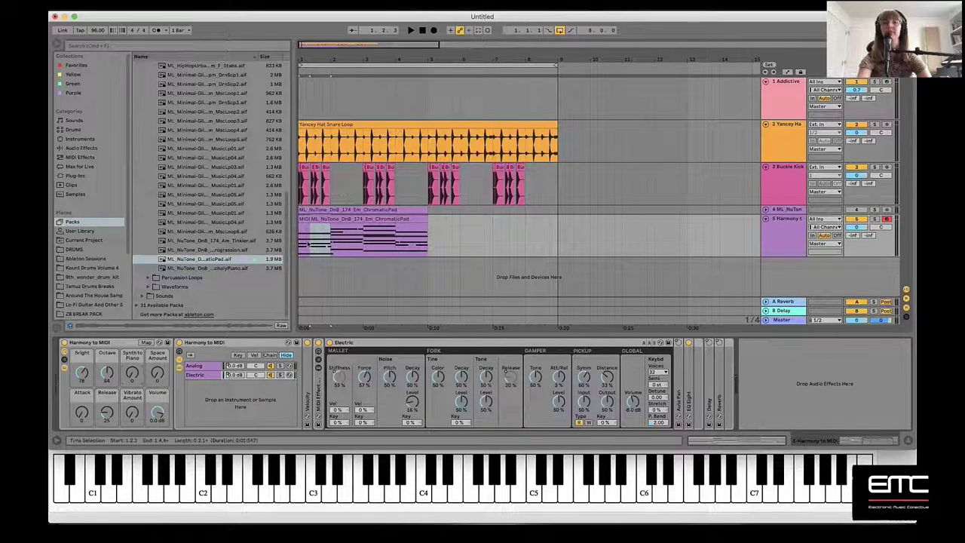
Step: Play the arrangement from bar 1 while lowering the Synth to Piano macro to 98, and look at the MIDI clip's notes again
left_click(302, 249)
key("space")
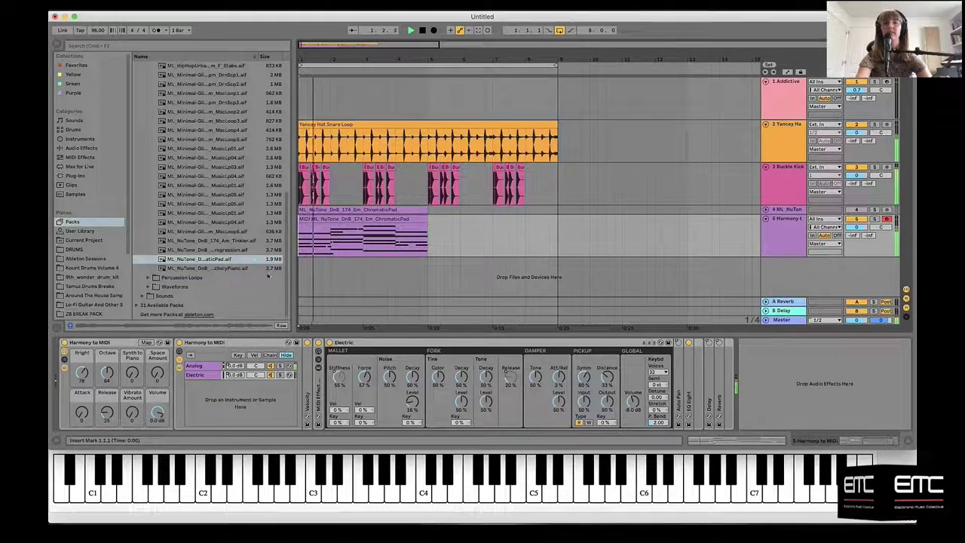
mouse_move(134, 374)
left_mouse_down()
mouse_move(134, 366)
mouse_move(134, 375)
left_mouse_up()
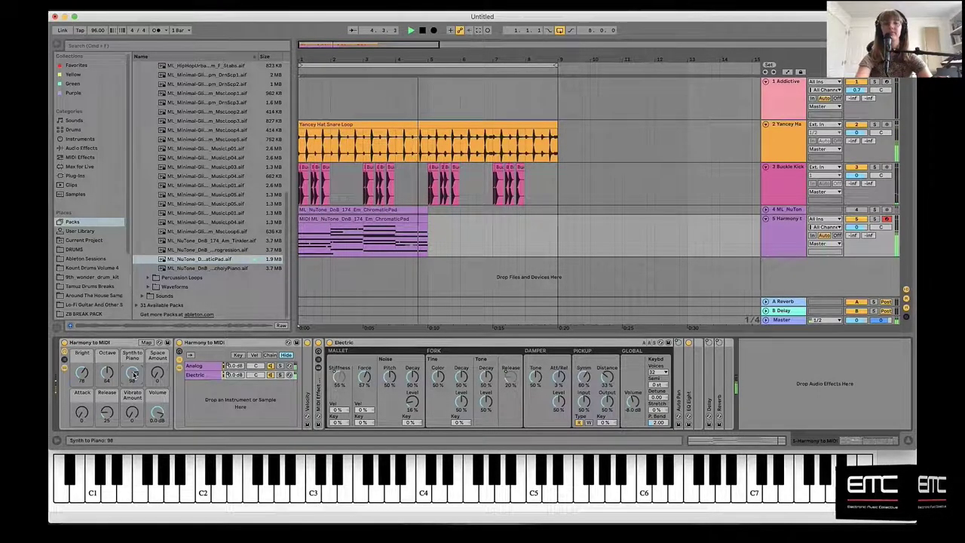
double_click(376, 219)
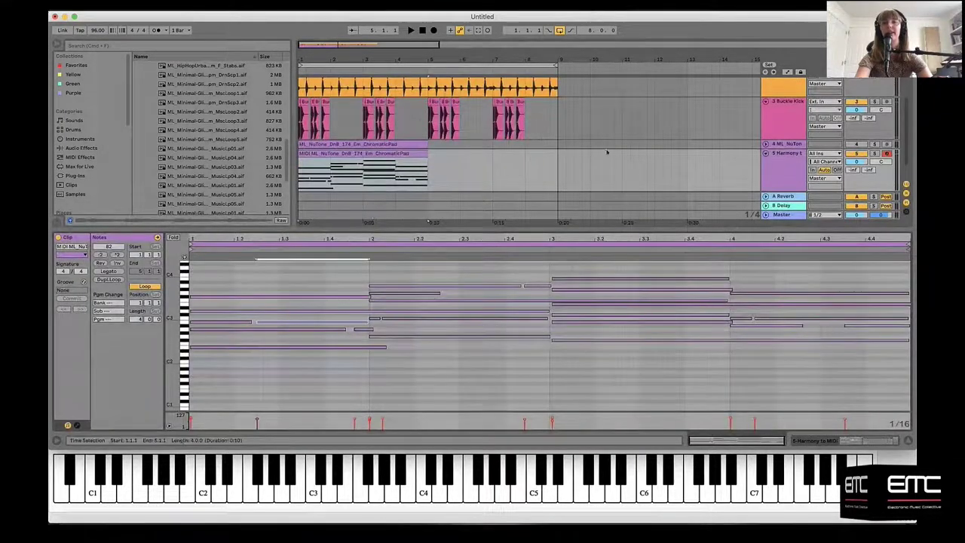
left_click(779, 171)
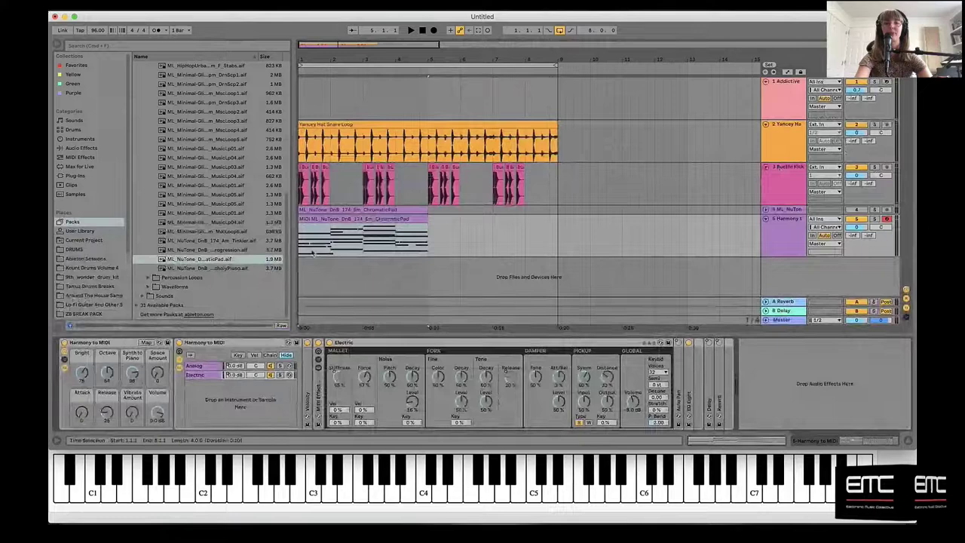
Step: Return the insert mark to bar 1, sweep the Synth to Piano macro down to 8, and raise it to 113
left_click(300, 234)
left_click(300, 235)
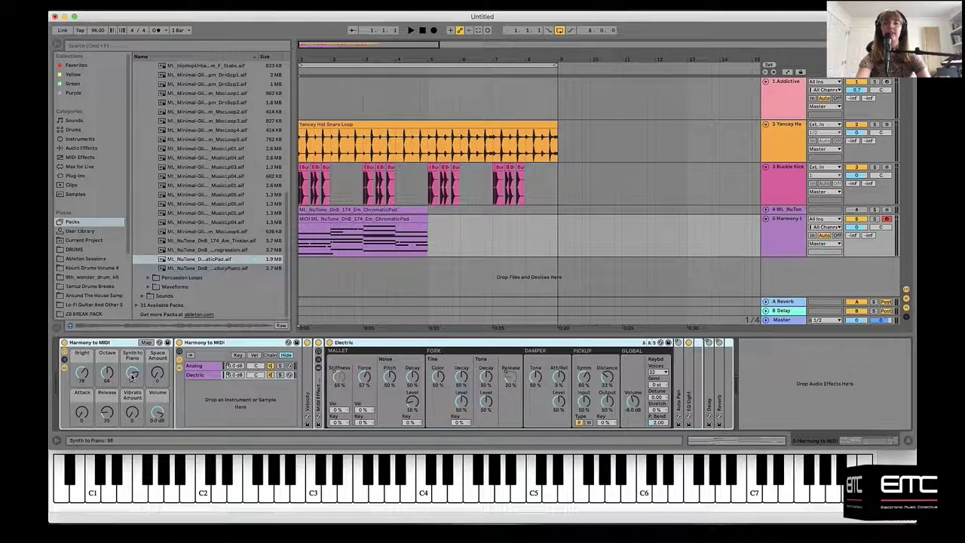
left_click_drag(132, 377, 132, 407)
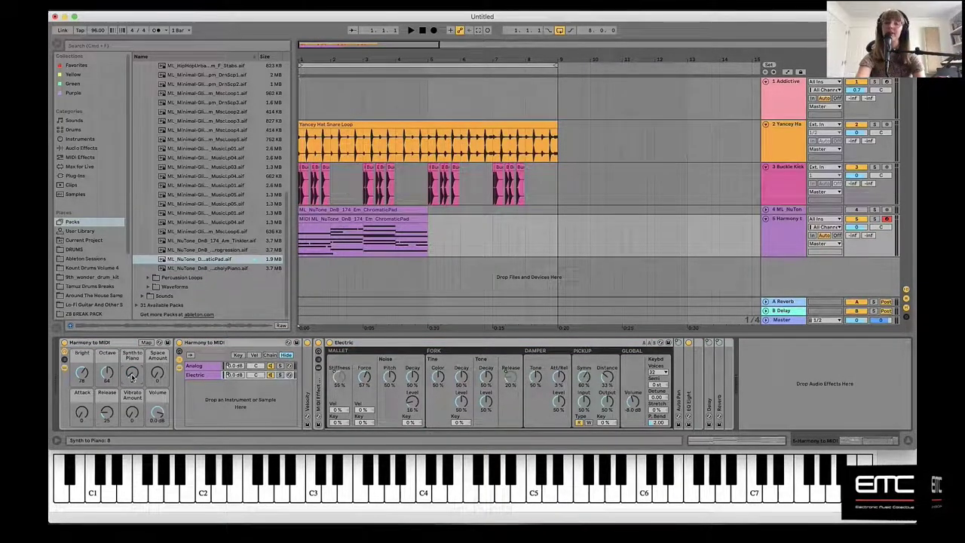
left_click_drag(132, 377, 132, 358)
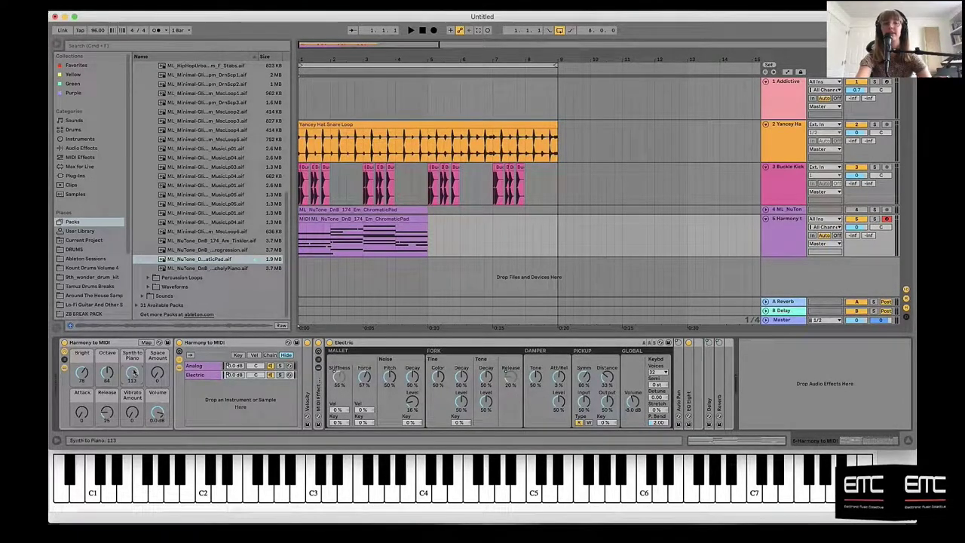
Step: Browse the Synth Keys and Piano & Keys sounds and audition the Electric Piano1 Soft, Piano2 Bright and Piano5 Smooth presets
left_click(73, 120)
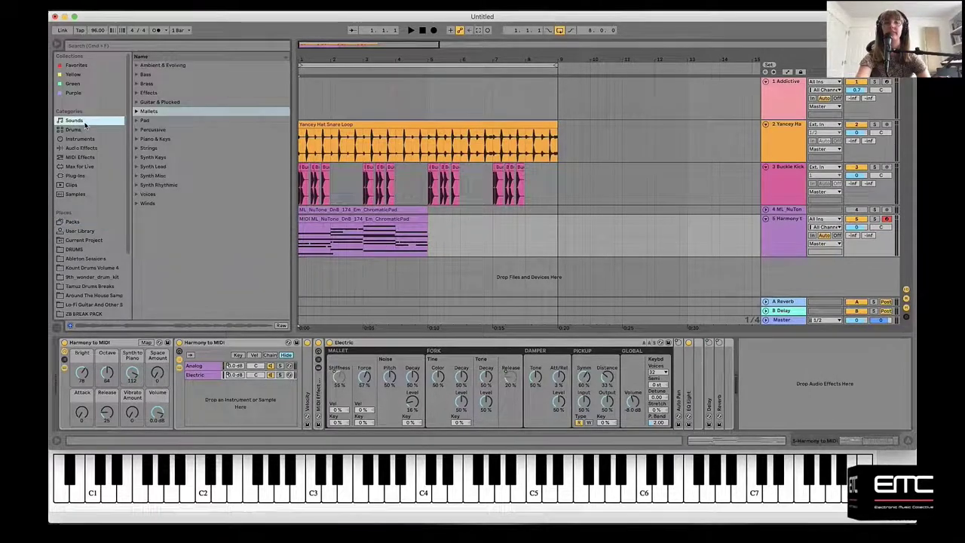
left_click(137, 159)
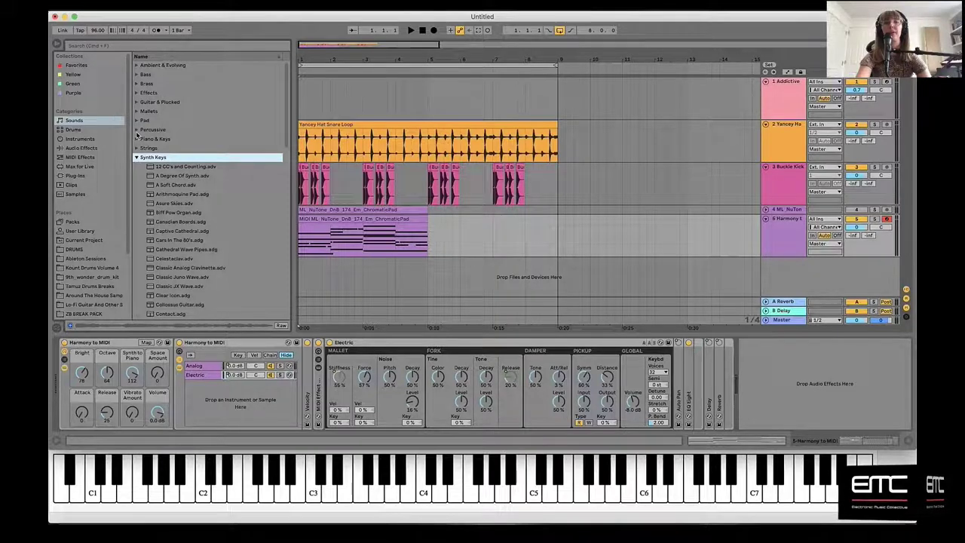
left_click(136, 139)
scroll(211, 249, "down", 10)
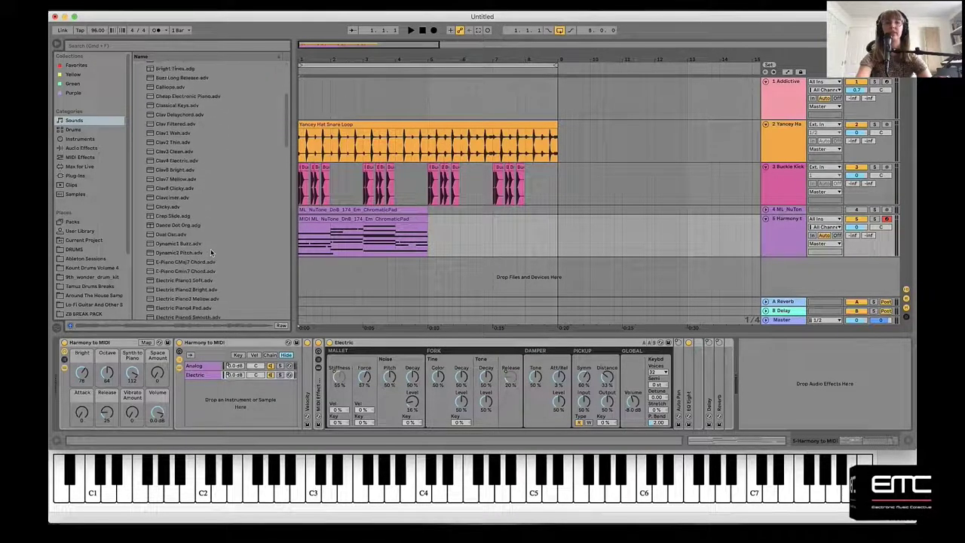
scroll(210, 249, "up", 10)
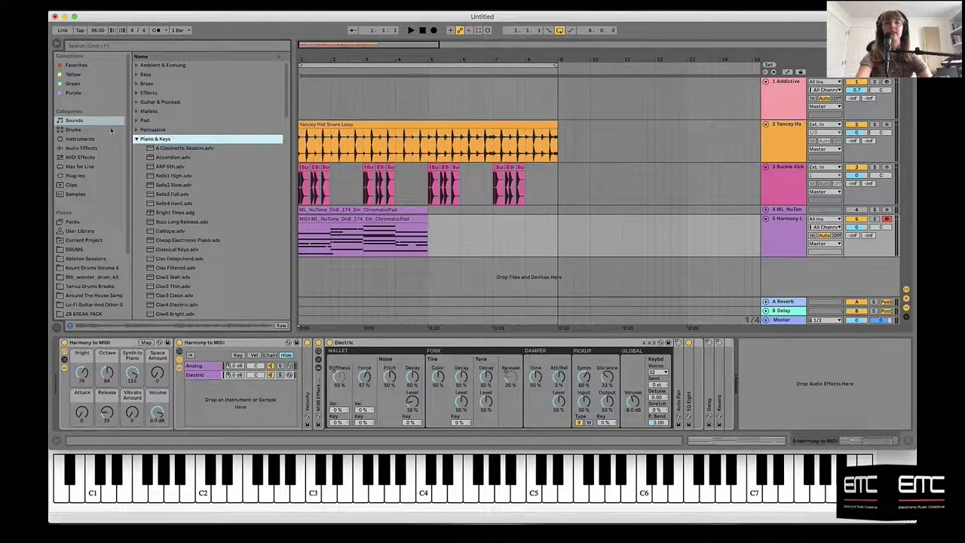
scroll(212, 214, "down", 8)
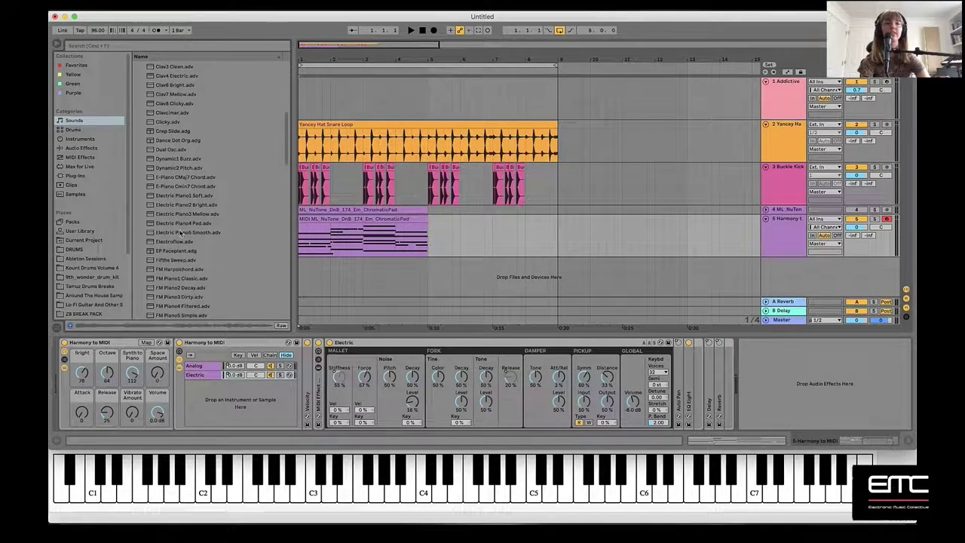
left_click(182, 231)
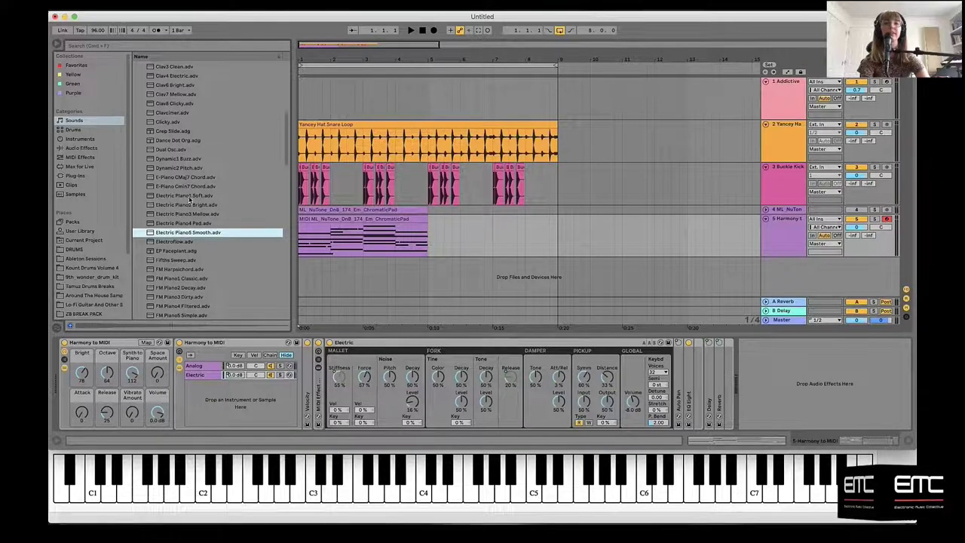
left_click(189, 196)
left_click(187, 206)
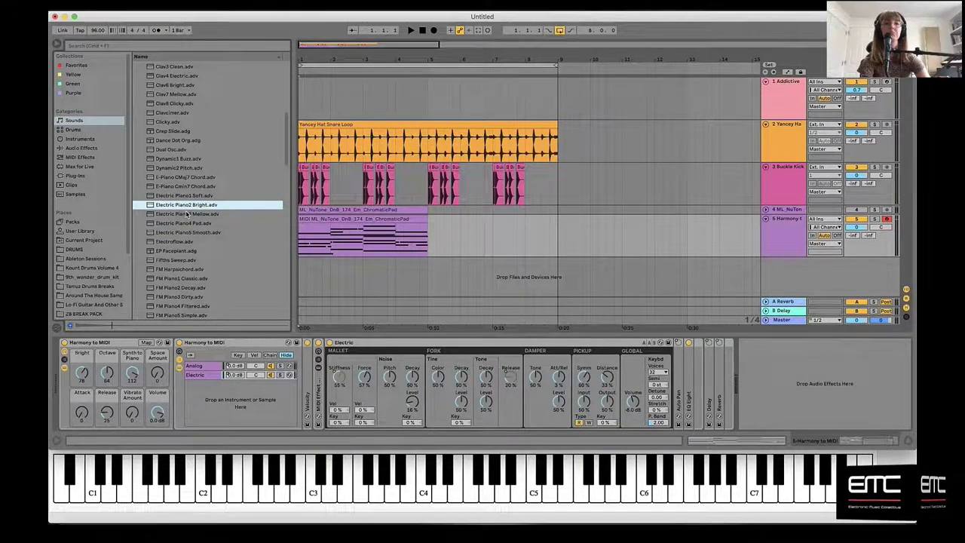
Step: Load Electric Piano3 Mellow onto track 5, play the arrangement, and raise the instrument's volume to 1.3 dB
left_click(188, 214)
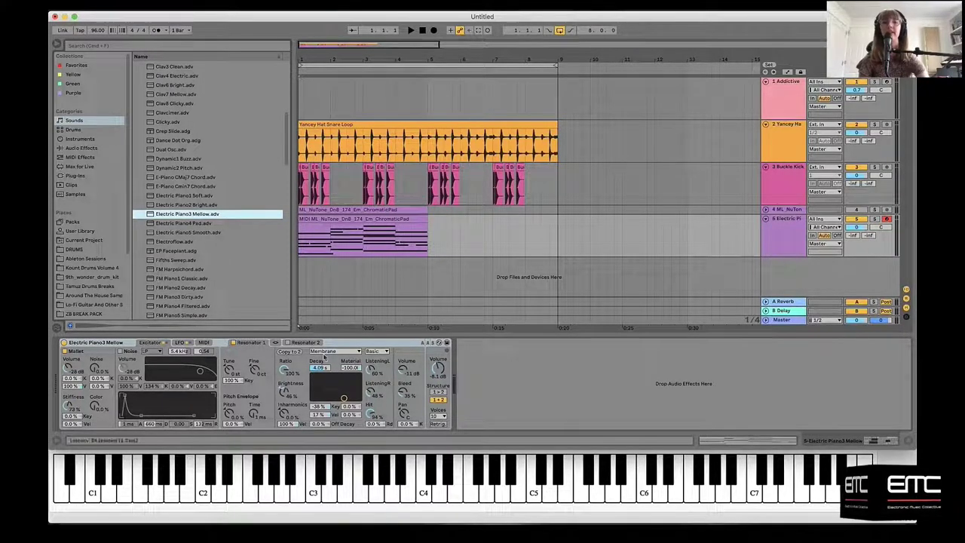
key("space")
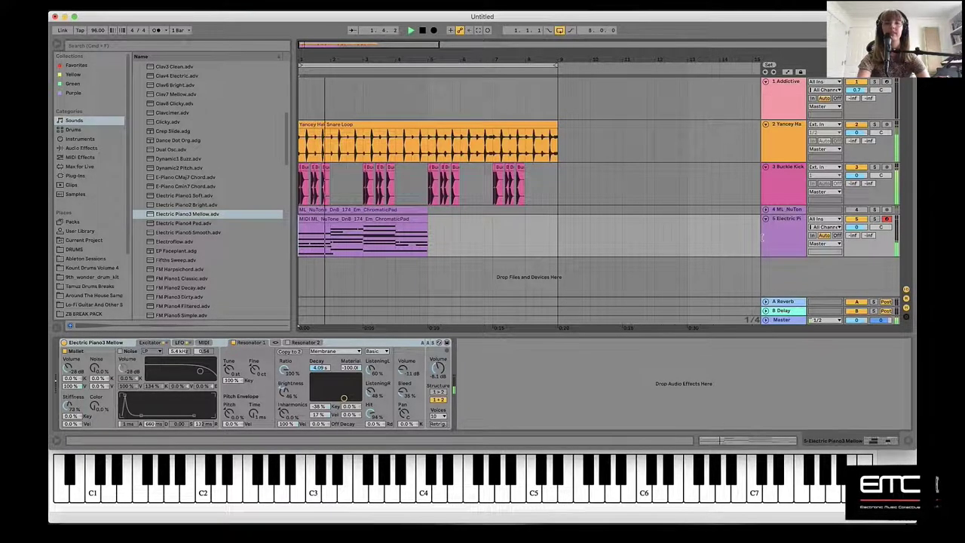
left_click_drag(437, 377, 436, 368)
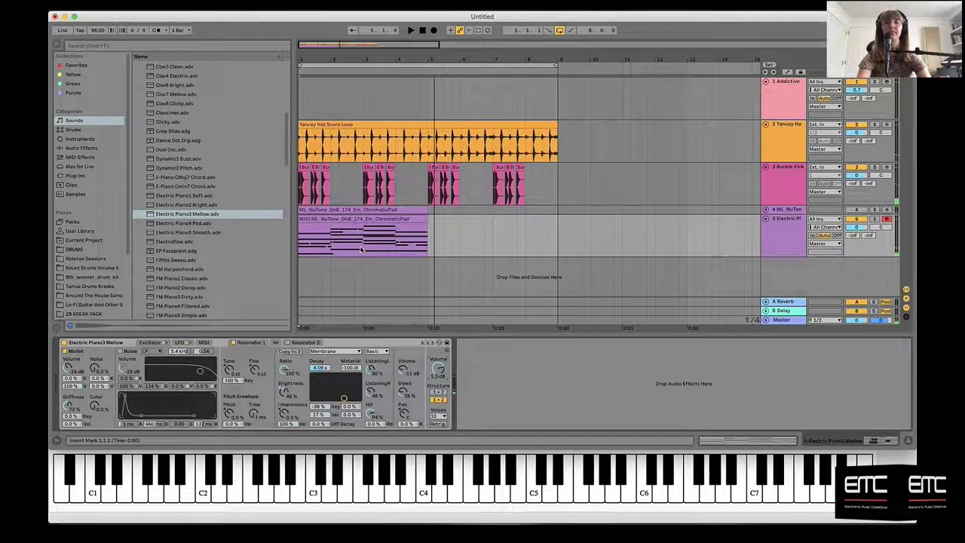
Step: Audition Synth Keys presets, including Noise of Art Flute, Munster Funk, Moonscape Piano, Levitate and Light Keys
scroll(225, 132, "up", 10)
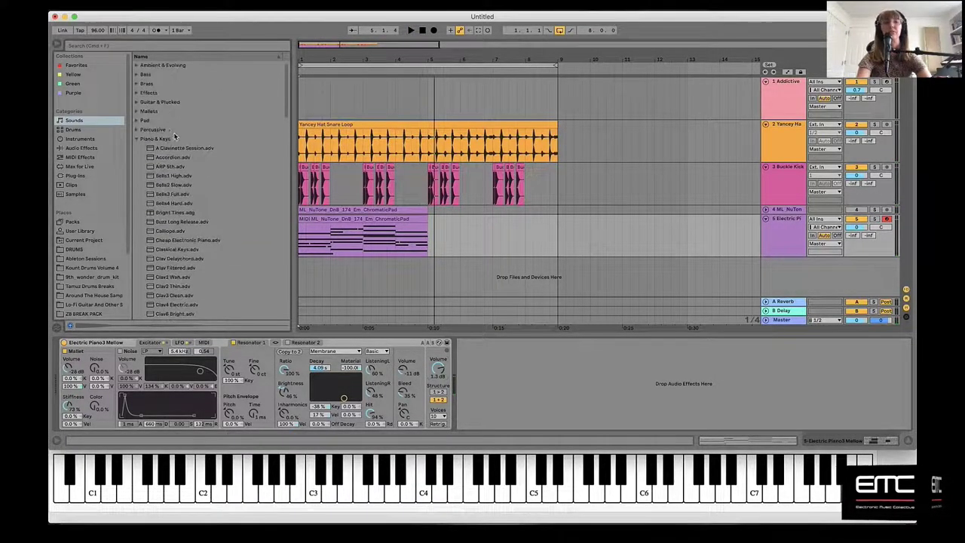
left_click(138, 136)
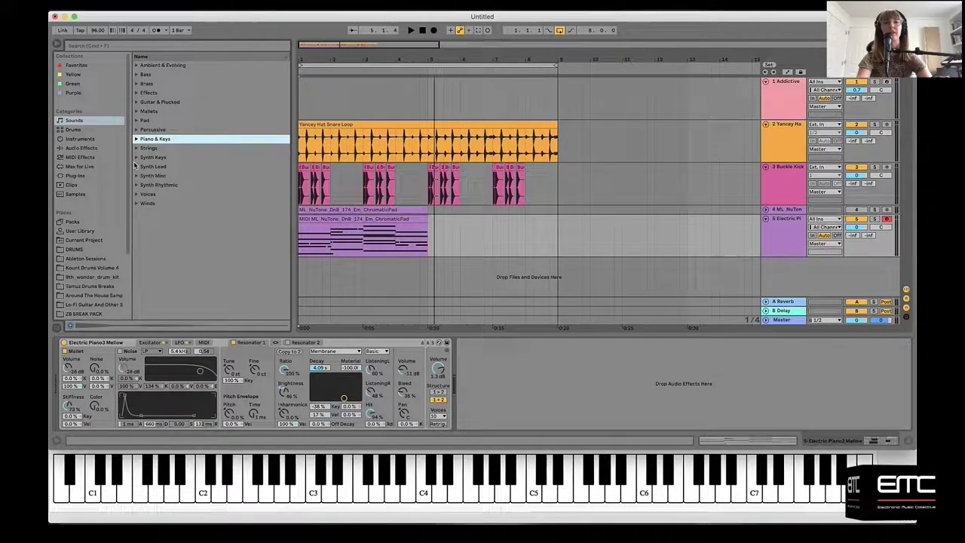
left_click(137, 160)
scroll(182, 281, "down", 5)
scroll(182, 281, "down", 10)
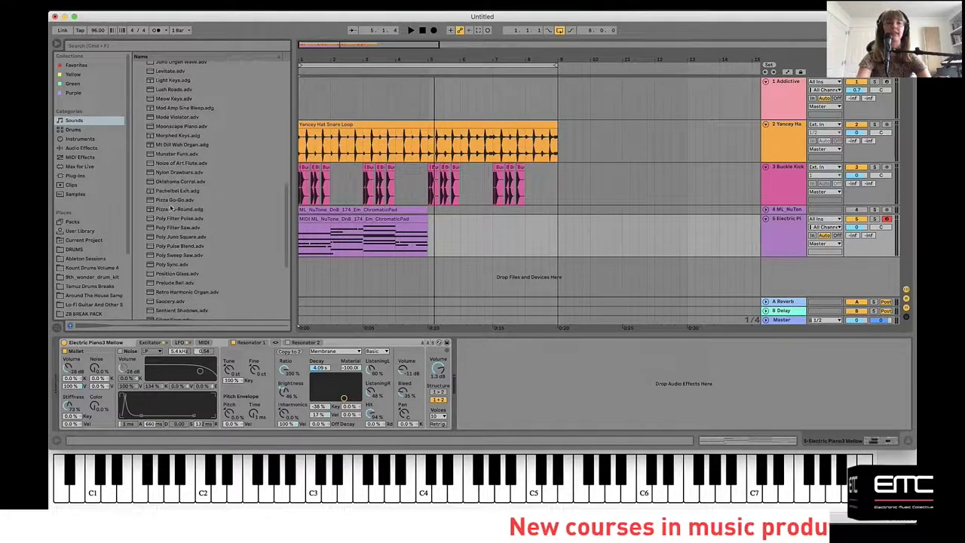
left_click(174, 163)
left_click(172, 154)
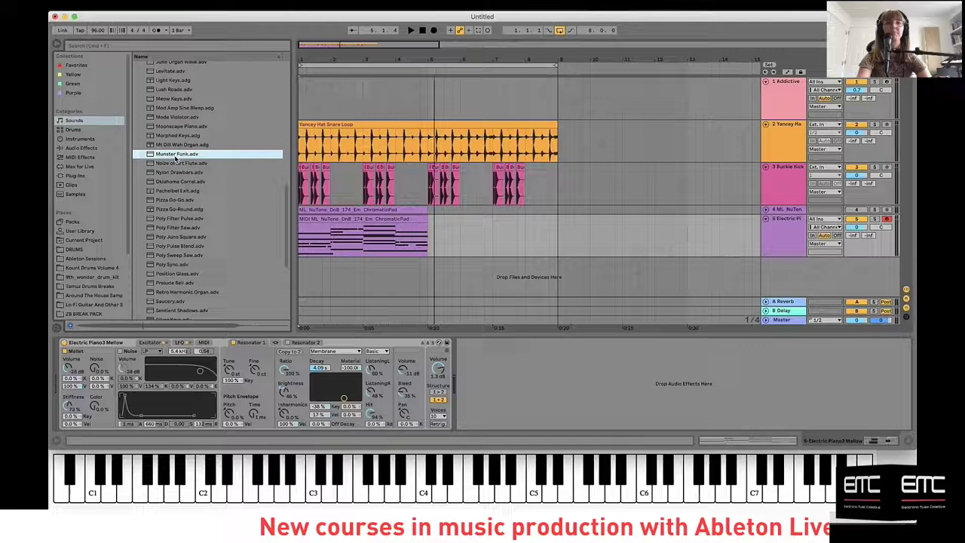
left_click(169, 126)
scroll(169, 127, "up", 2)
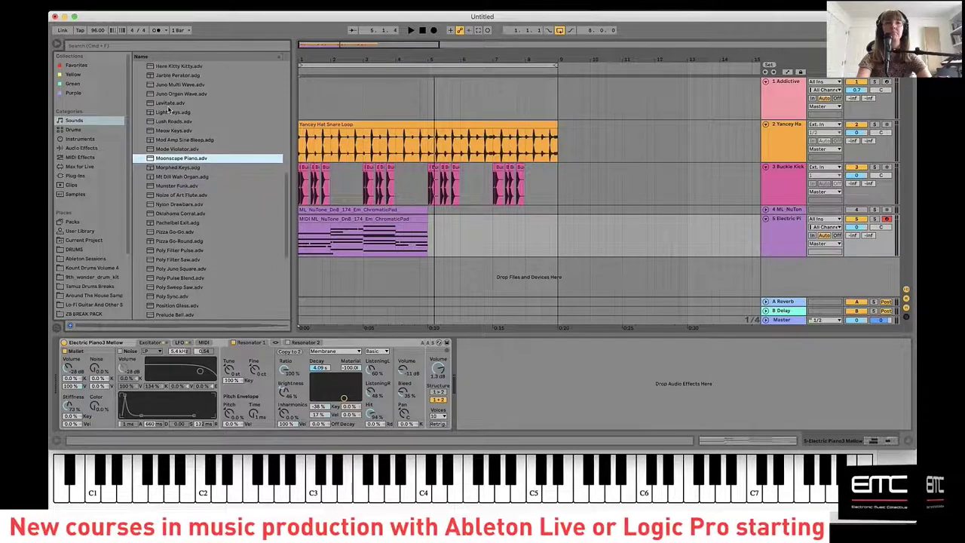
left_click(169, 103)
left_click(169, 113)
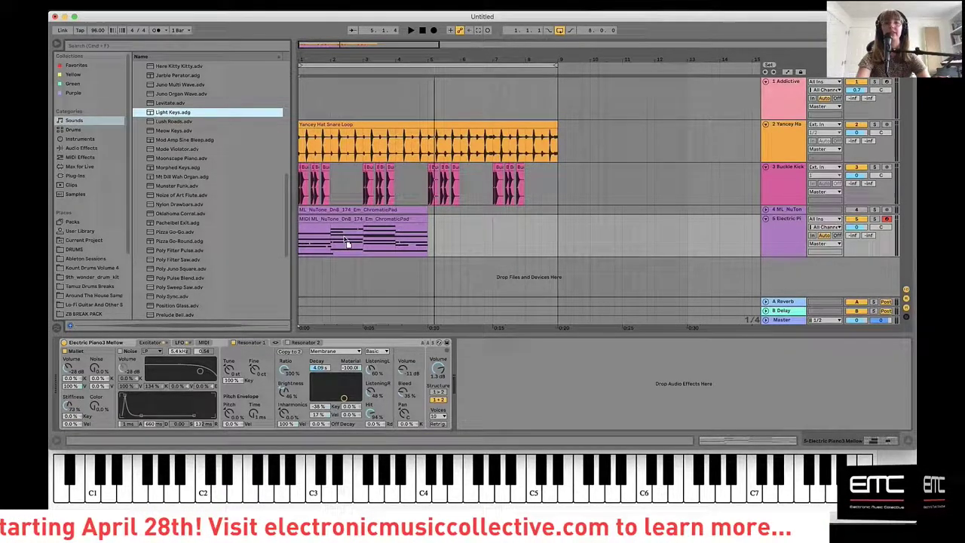
Step: Replace track 5's instrument with the Light Keys preset and play the arrangement to hear it
left_click_drag(169, 113, 345, 239)
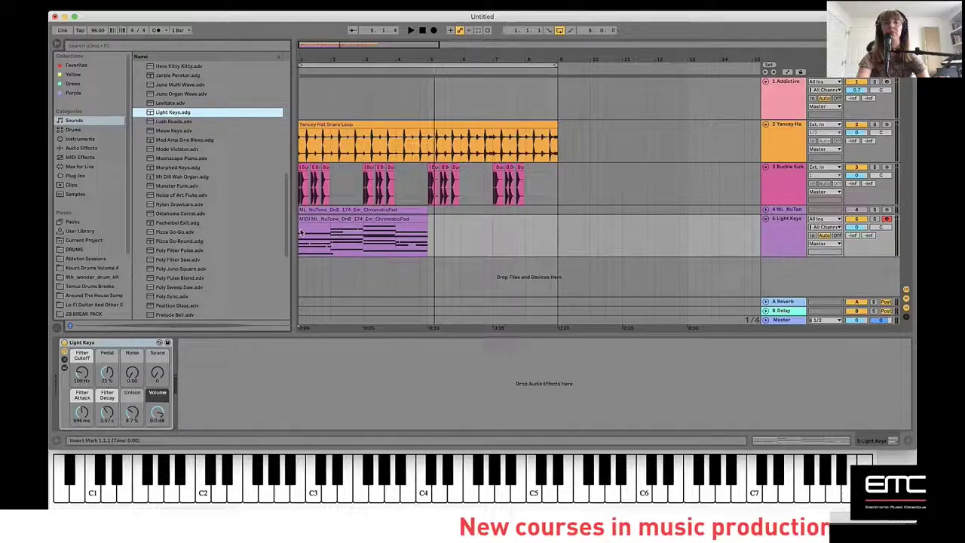
key("space")
key("space")
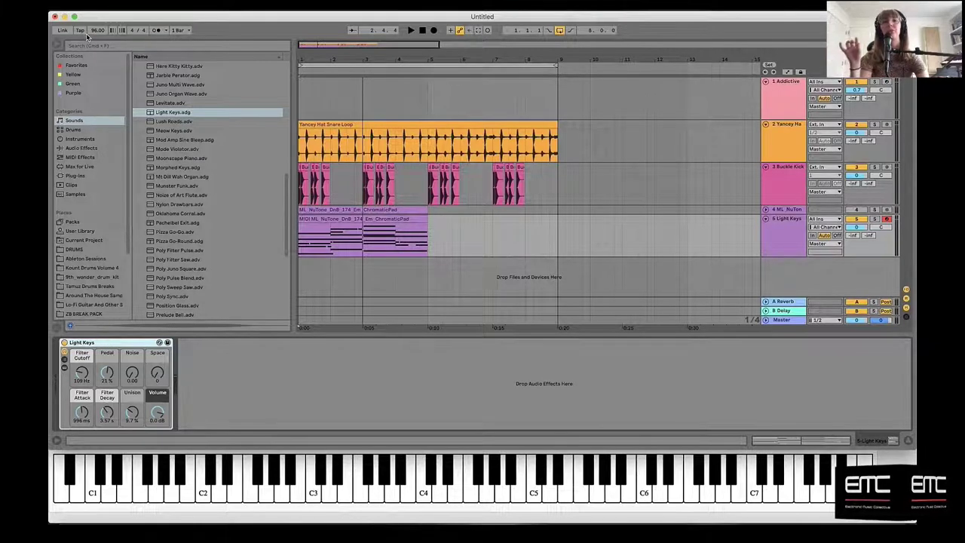
Step: Audition more Synth Keys presets, such as Mod Amp Sine Bleep, and load Tear Tear onto track 5
left_click(183, 132)
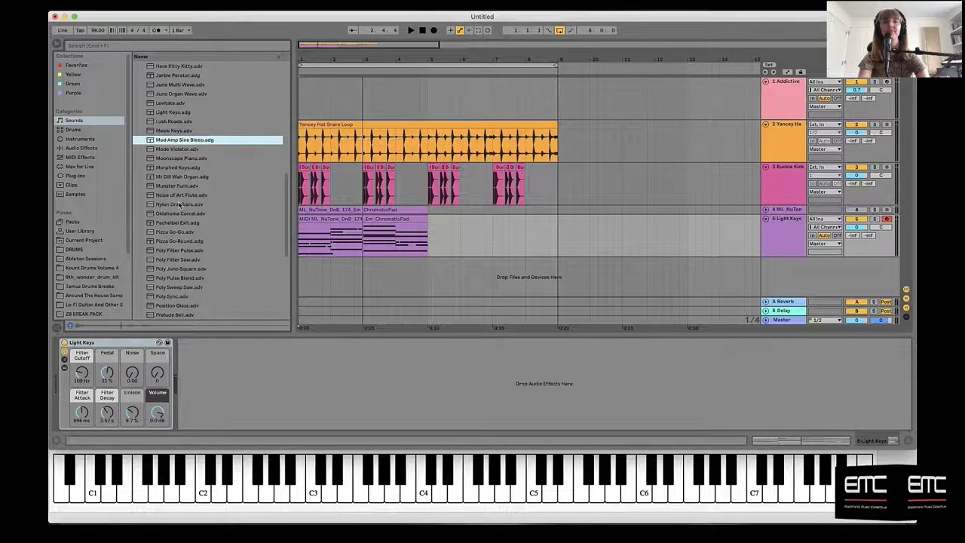
scroll(179, 205, "down", 5)
scroll(180, 208, "down", 4)
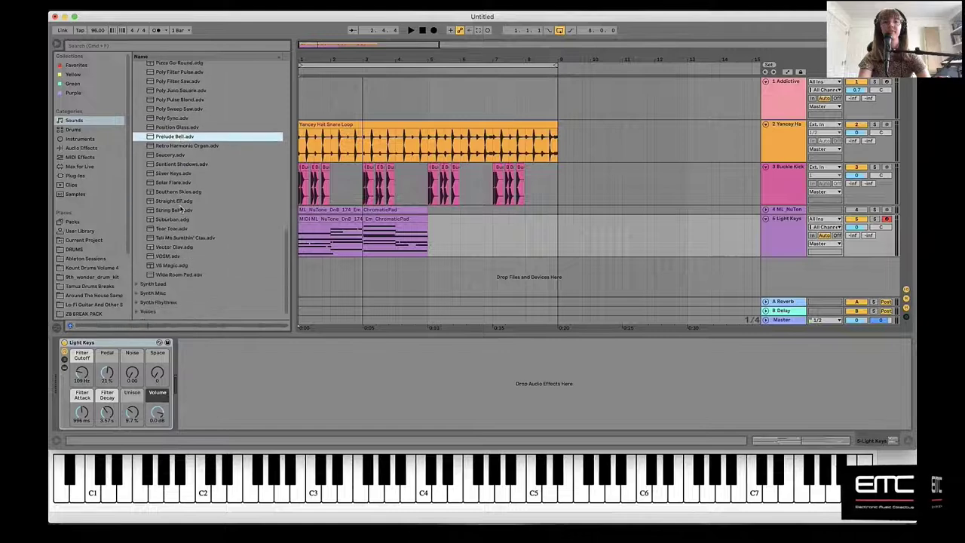
left_click(181, 205)
left_click(177, 224)
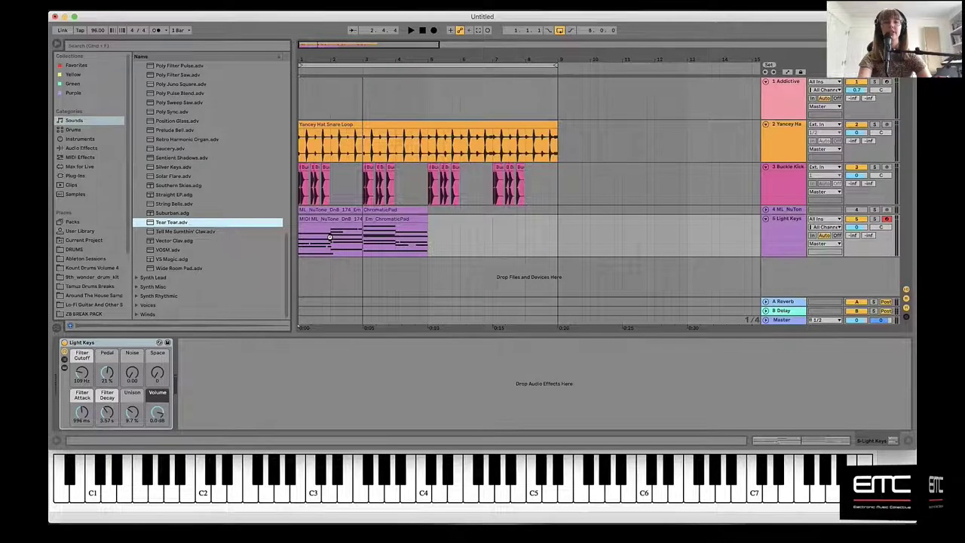
key("Return")
Step: Play the arrangement from bar 1 and lower the Tear Tear instrument's volume to -13 dB
scroll(156, 105, "up", 15)
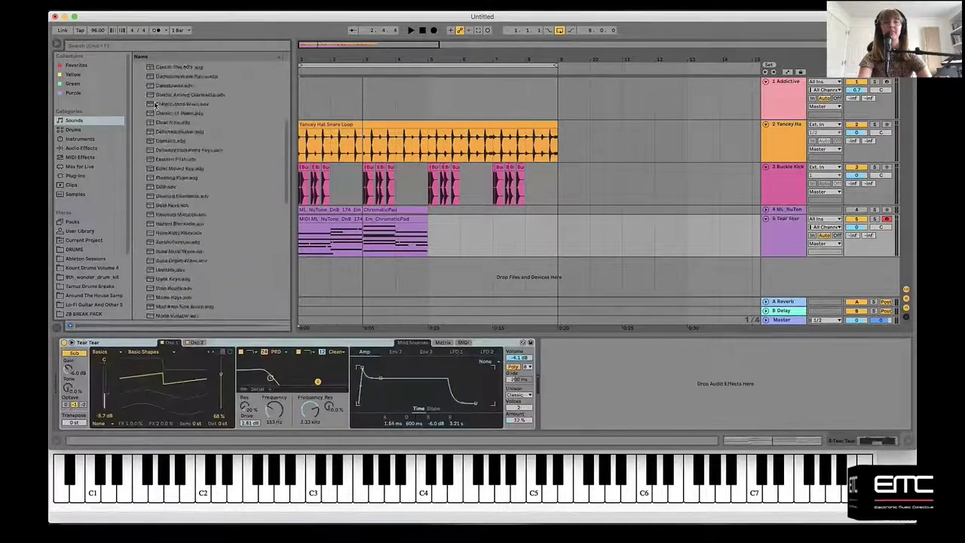
scroll(169, 196, "down", 6)
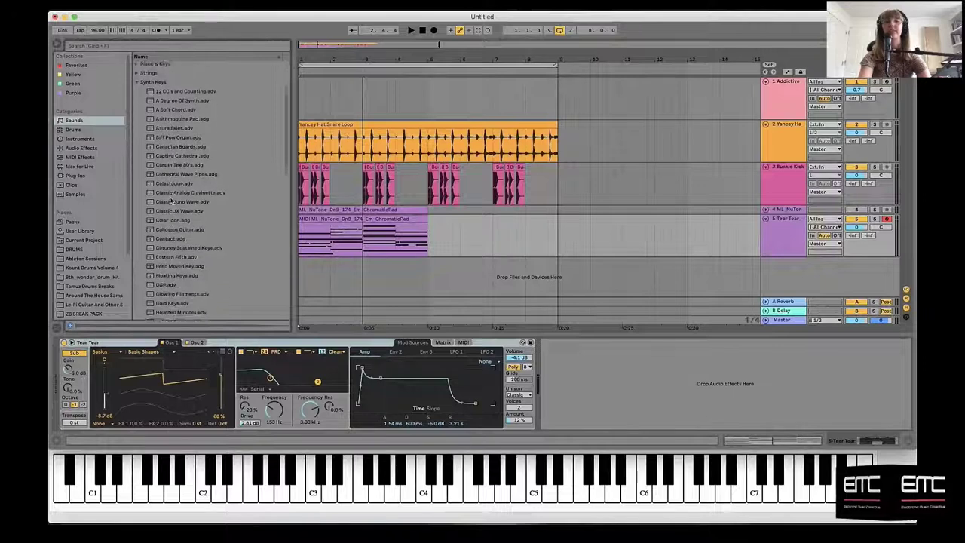
scroll(171, 199, "down", 5)
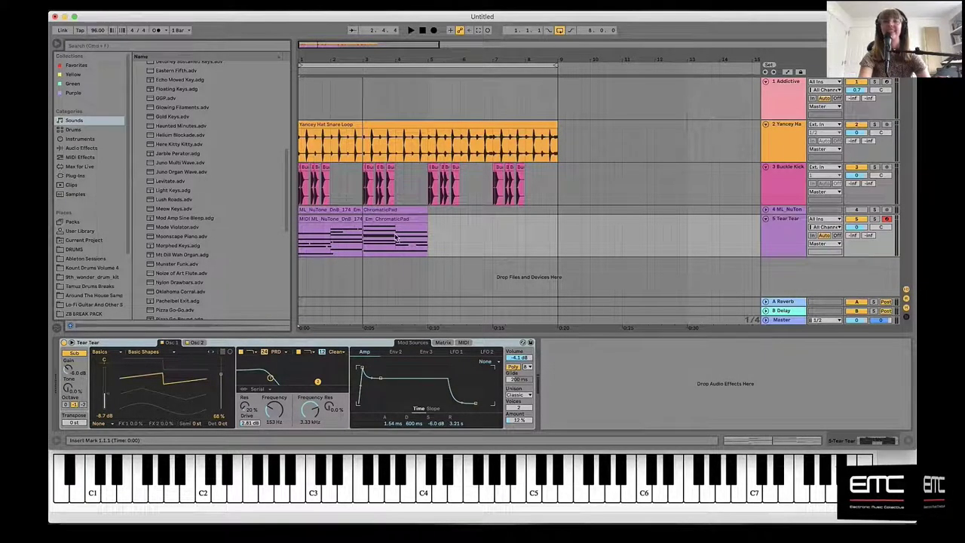
left_click(300, 251)
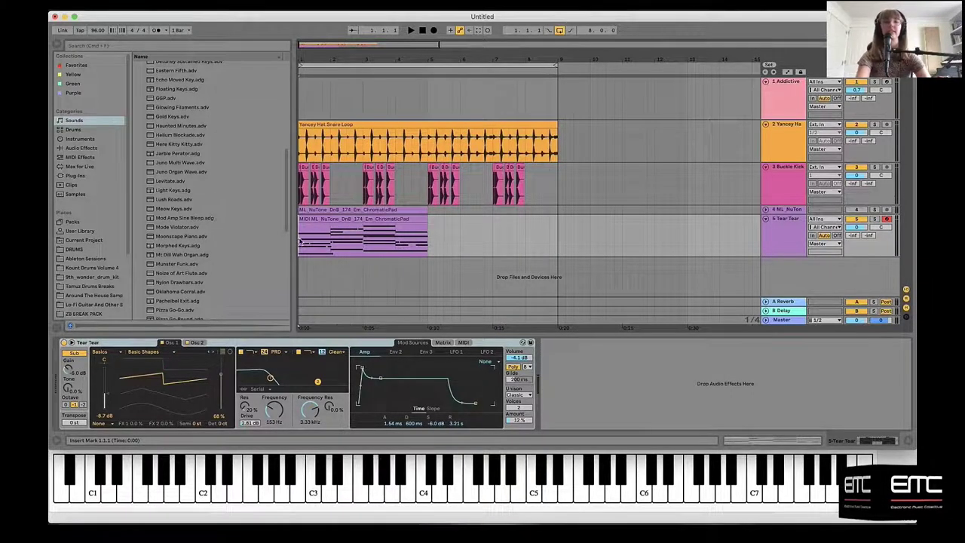
key("space")
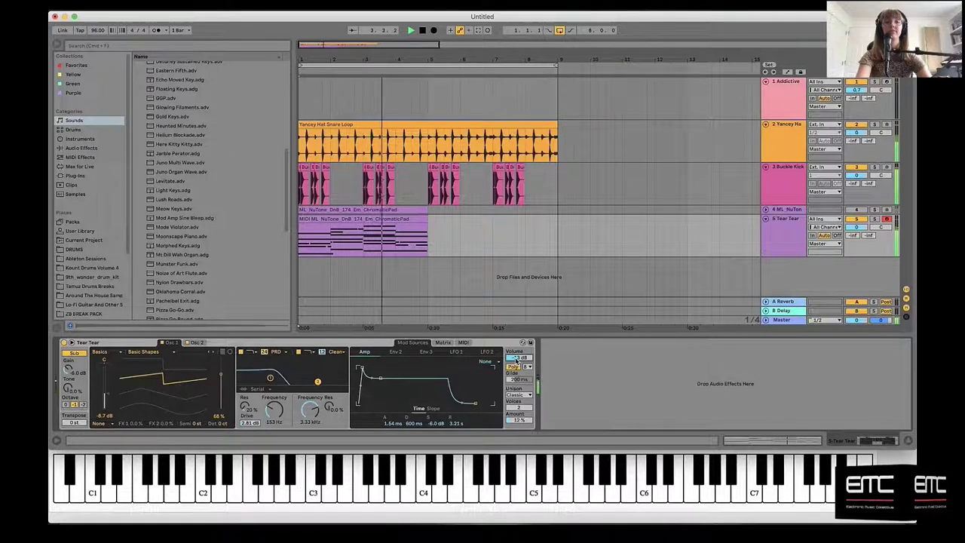
left_click_drag(516, 361, 513, 369)
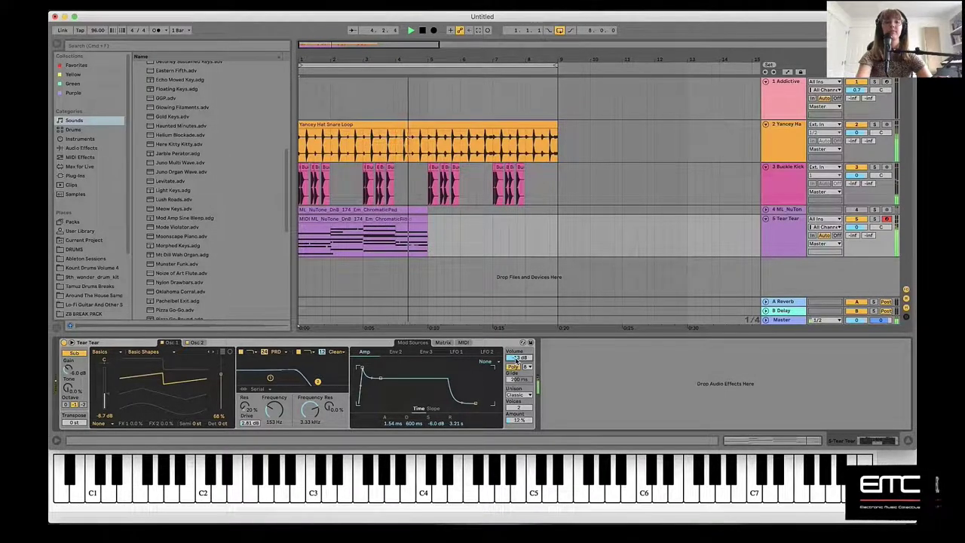
Step: Unfold the ChromaticPad audio track 4 and examine the notes of the MIDI clip on track 5
left_click(377, 220)
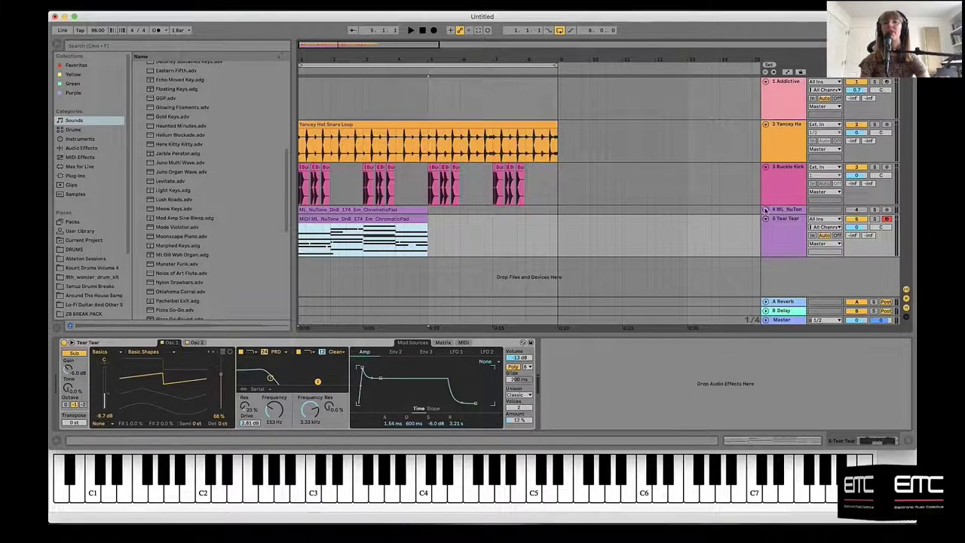
left_click(765, 209)
scroll(380, 230, "down", 2)
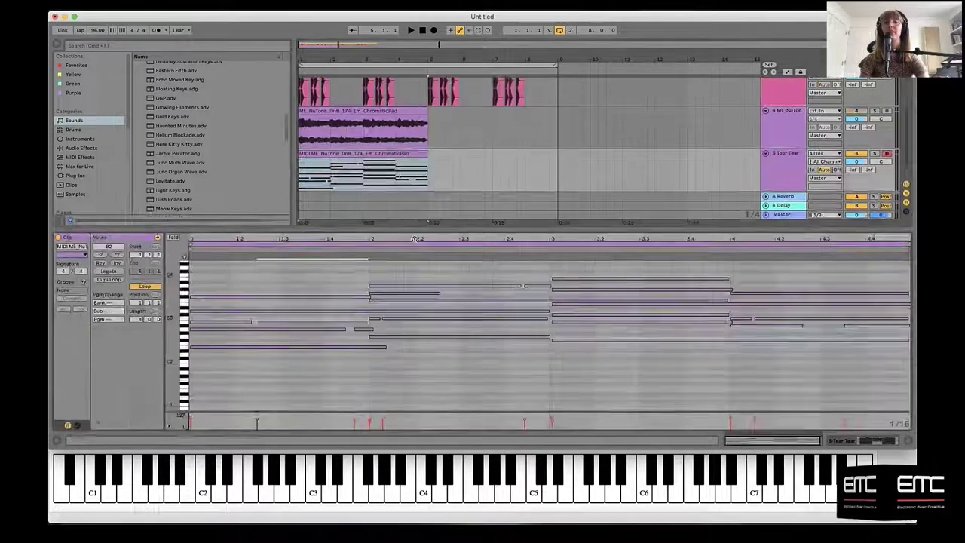
double_click(413, 239)
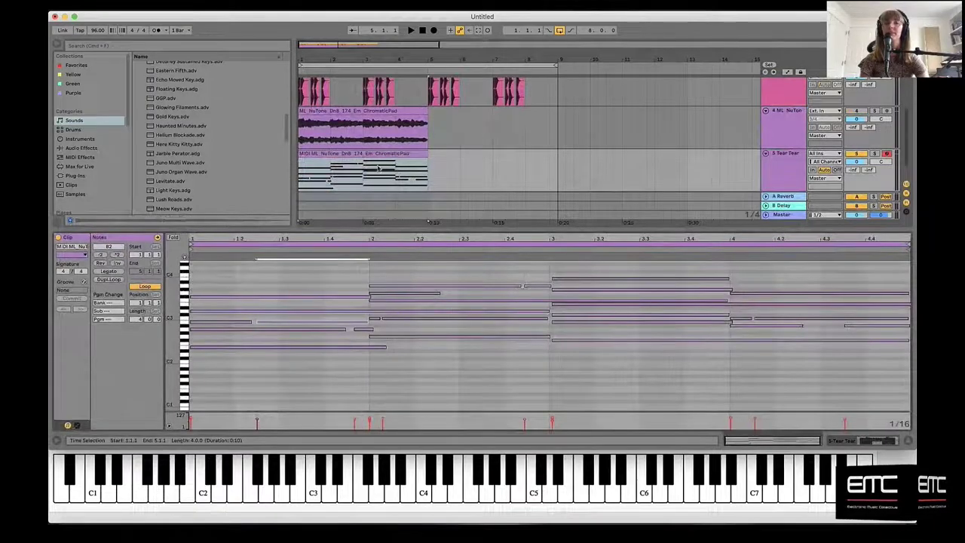
left_click(438, 238)
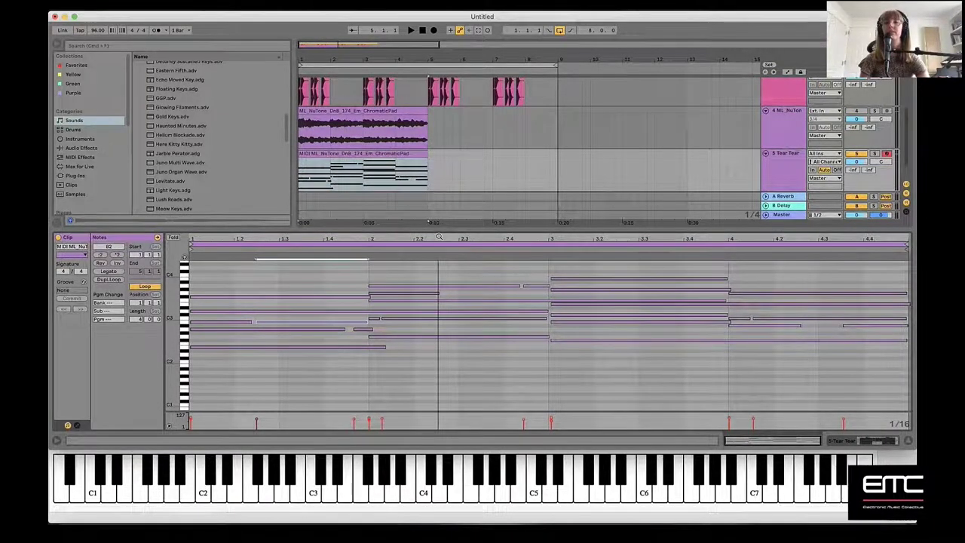
Step: Delete ChromaticPad track 4 and Tear Tear track 5, and enlarge the arrangement area to show the remaining tracks
left_click(782, 166)
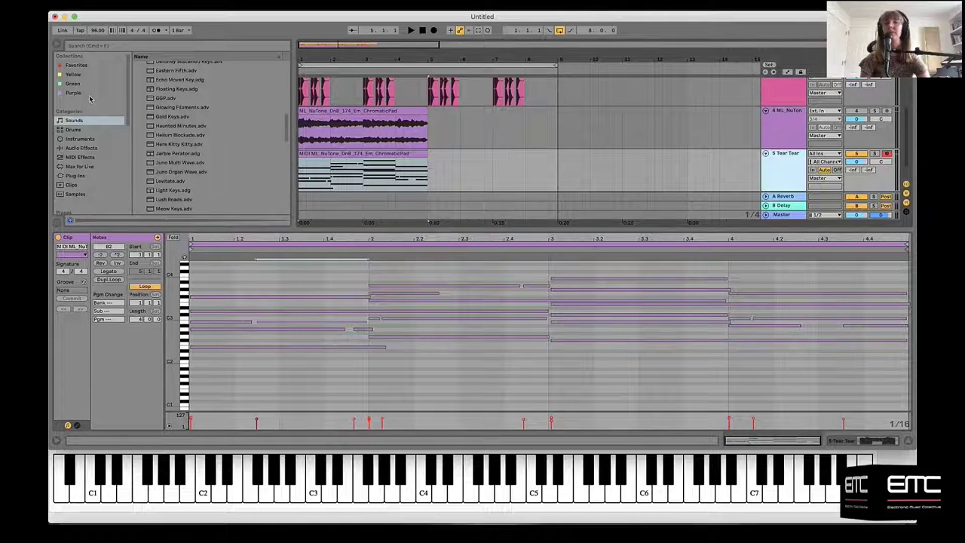
scroll(163, 90, "up", 4)
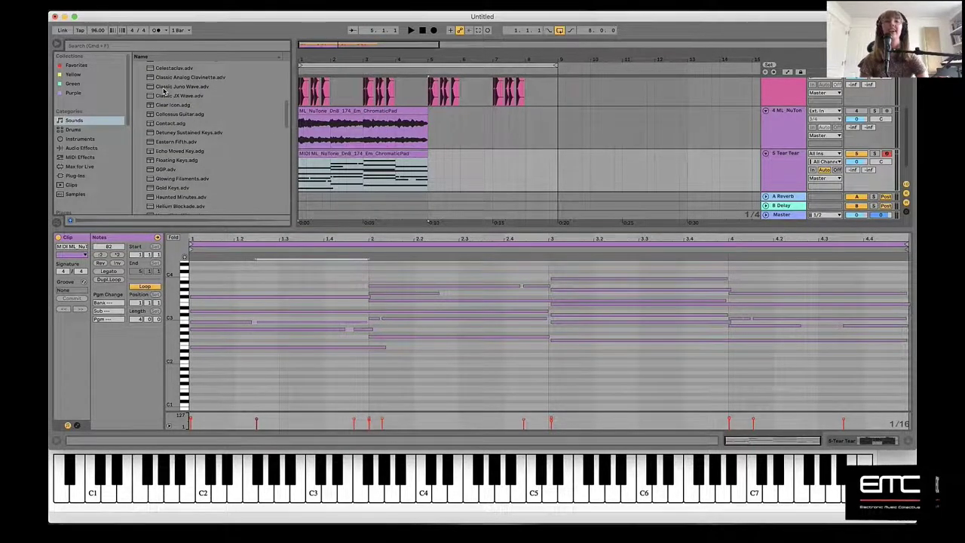
left_click(430, 171)
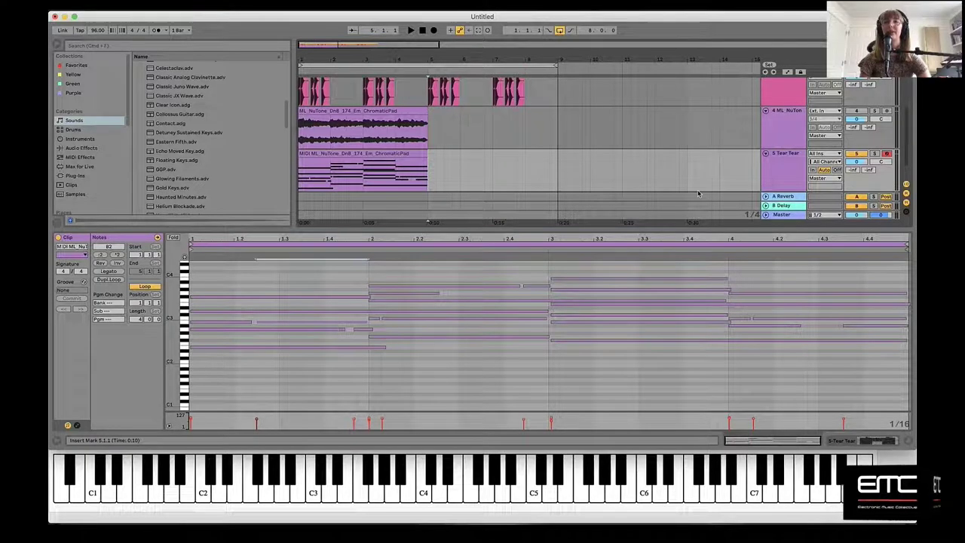
left_click(770, 162)
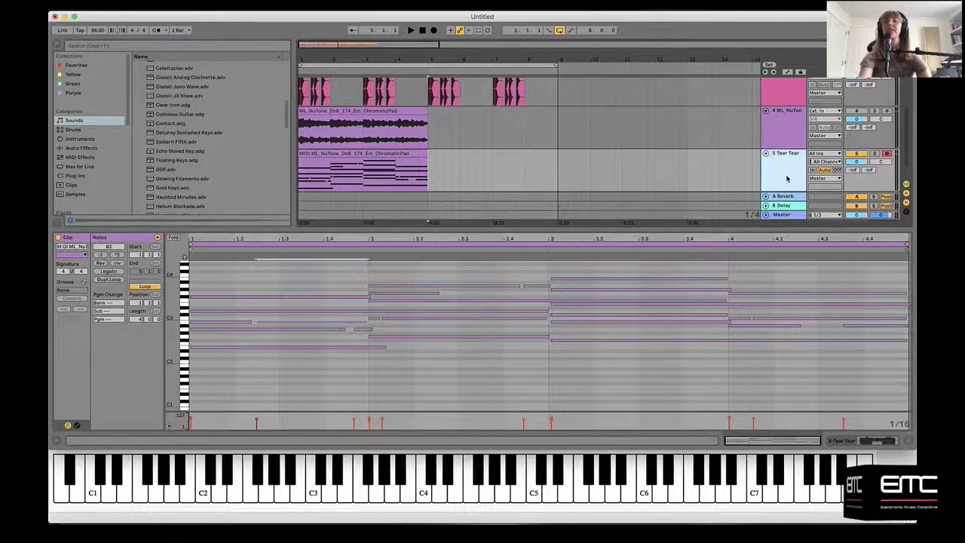
left_click(782, 128, "shift")
key("Delete")
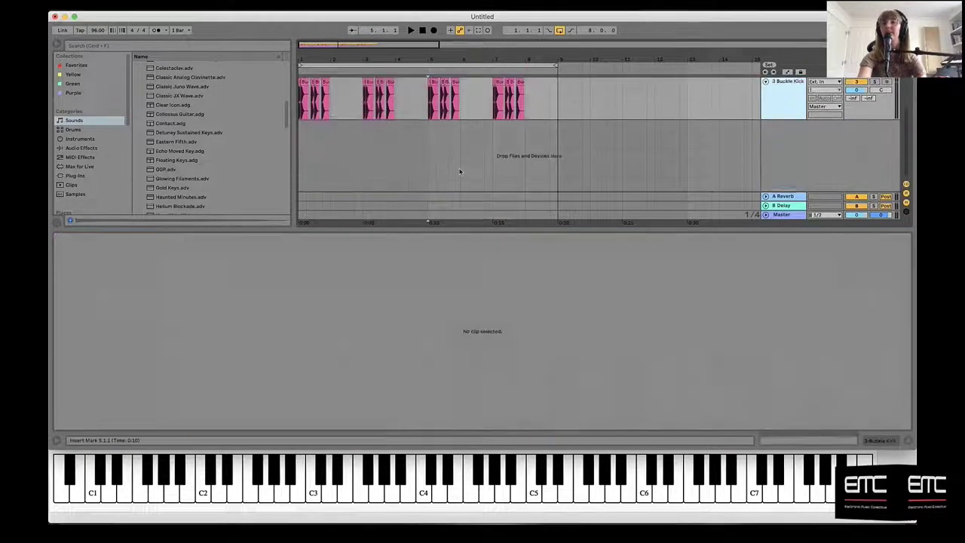
scroll(462, 177, "up", 3)
left_click_drag(462, 229, 468, 341)
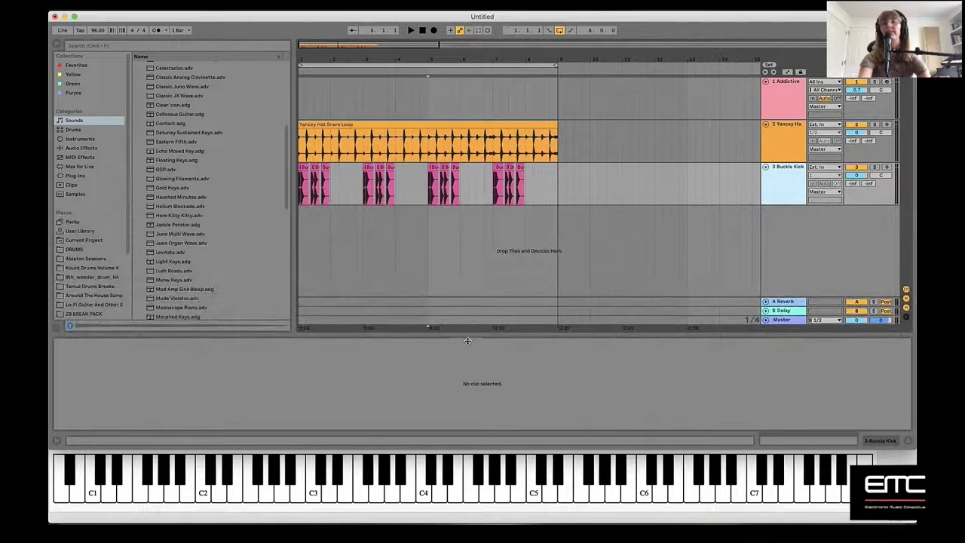
Step: Record a MIDI keys part onto the Addictive Keys track 1 over the looped drums from bar 1
left_click(299, 228)
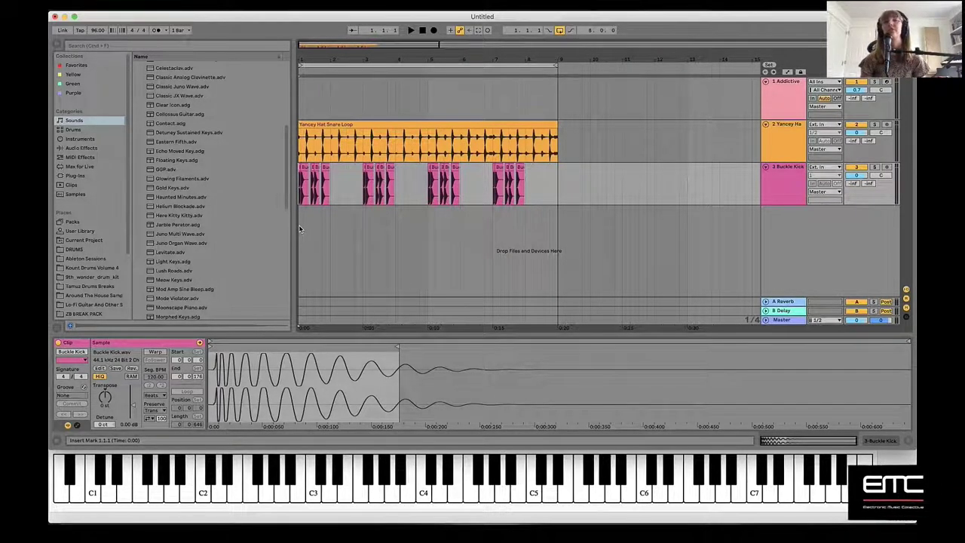
left_click(301, 90)
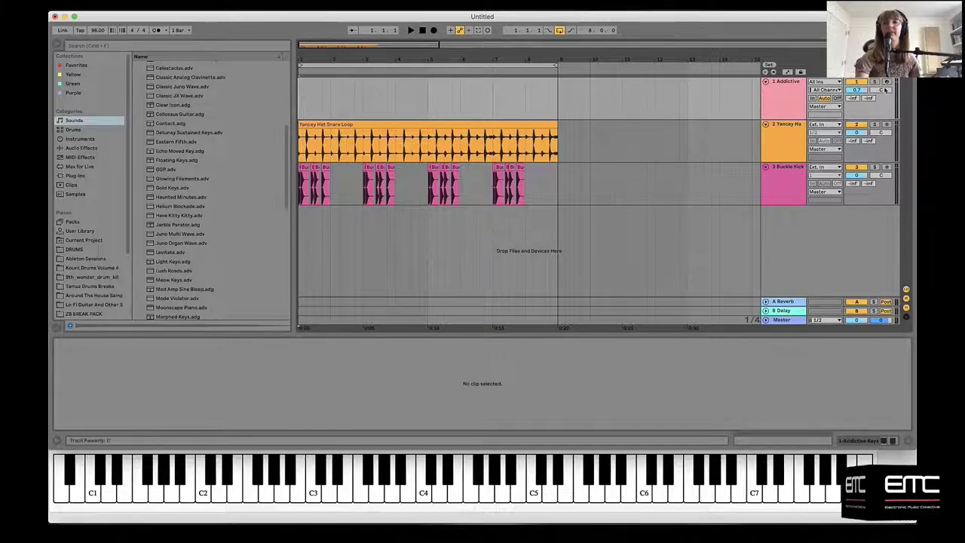
left_click(788, 91)
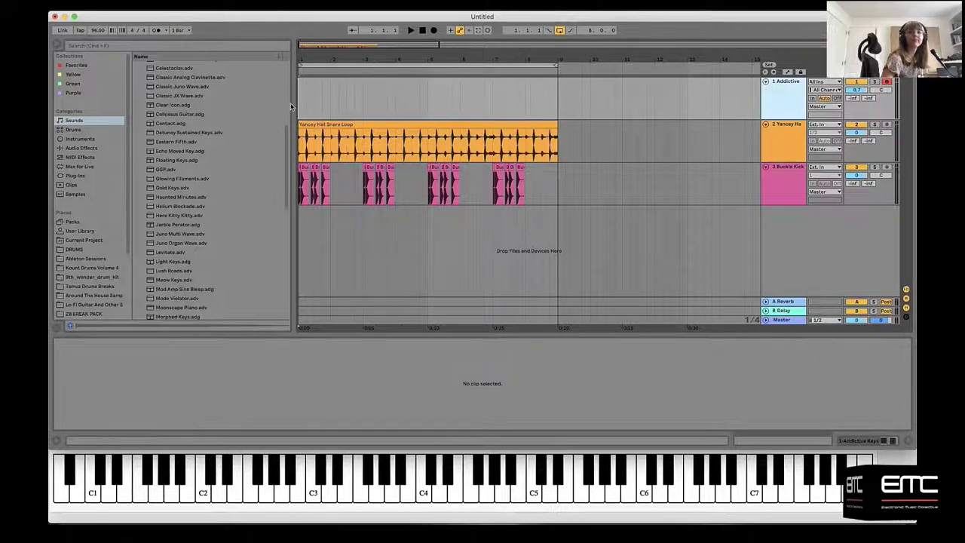
left_click(434, 30)
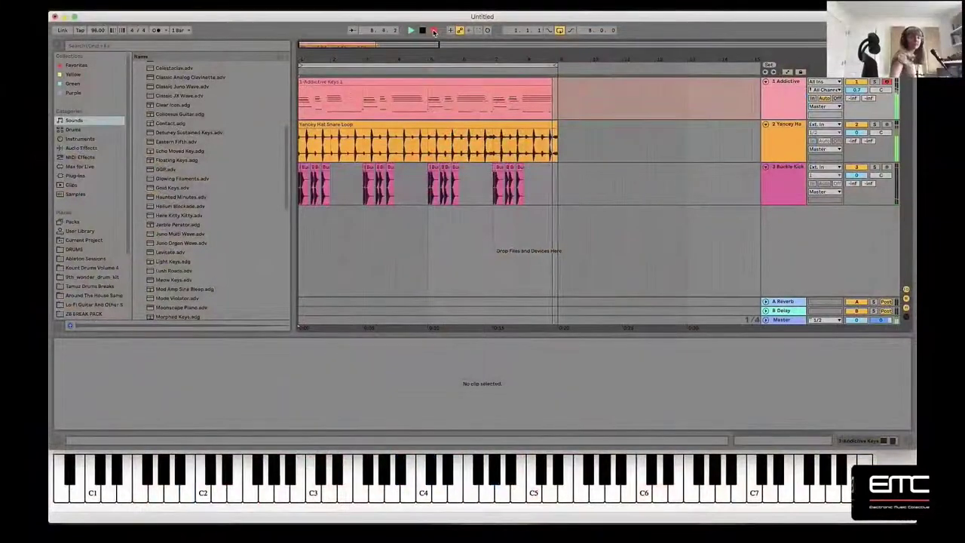
left_click(434, 31)
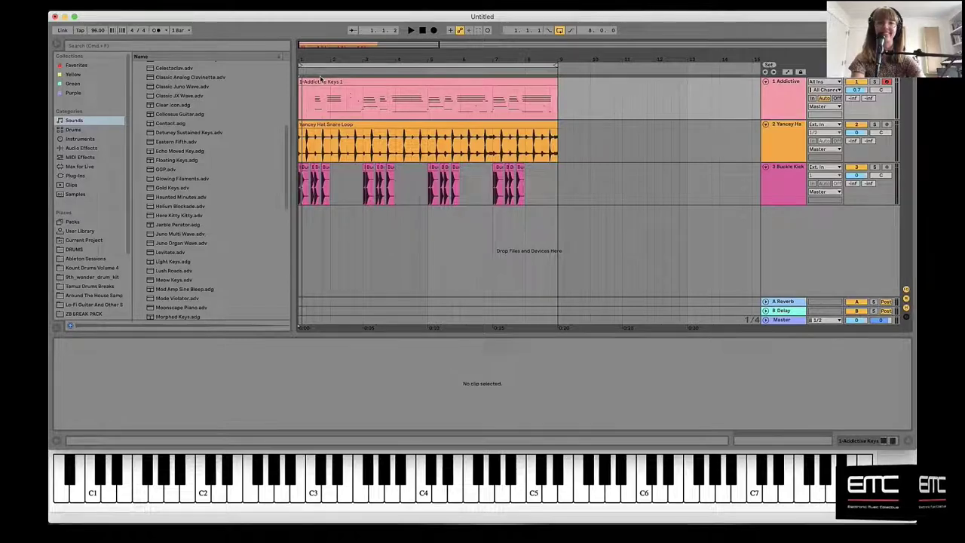
Step: Extend the recorded Addictive Keys clip on track 1 to expose both eight-bar passes
left_click(347, 88)
left_click_drag(347, 88, 559, 110)
left_click_drag(576, 103, 293, 109)
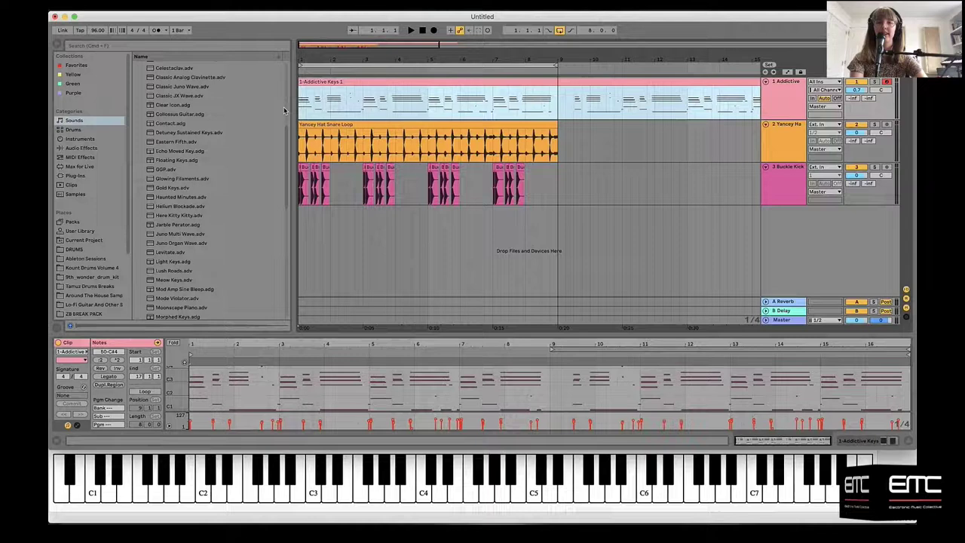
Step: Split the Addictive Keys clip at bar 9 and delete the part after the split
left_click(560, 94)
key("super+e")
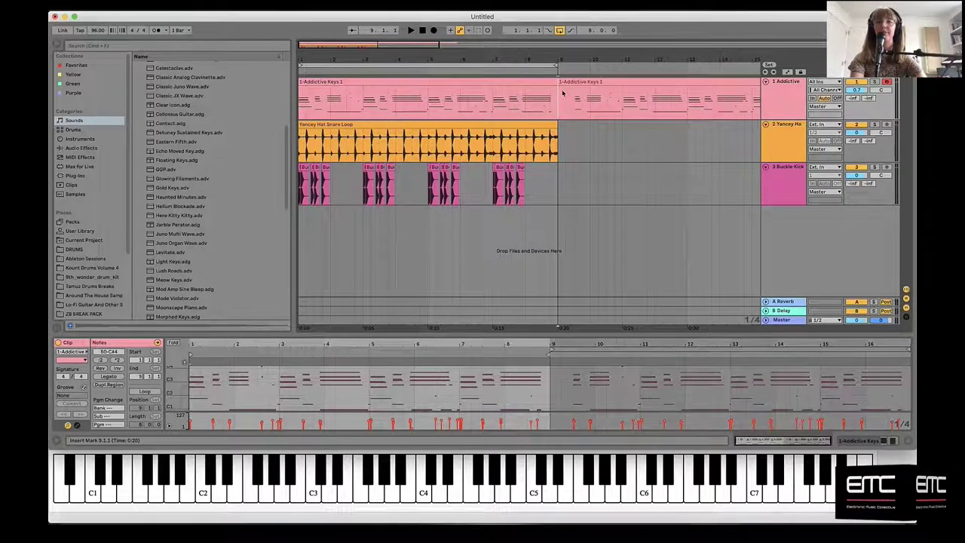
left_click(584, 80)
key("Delete")
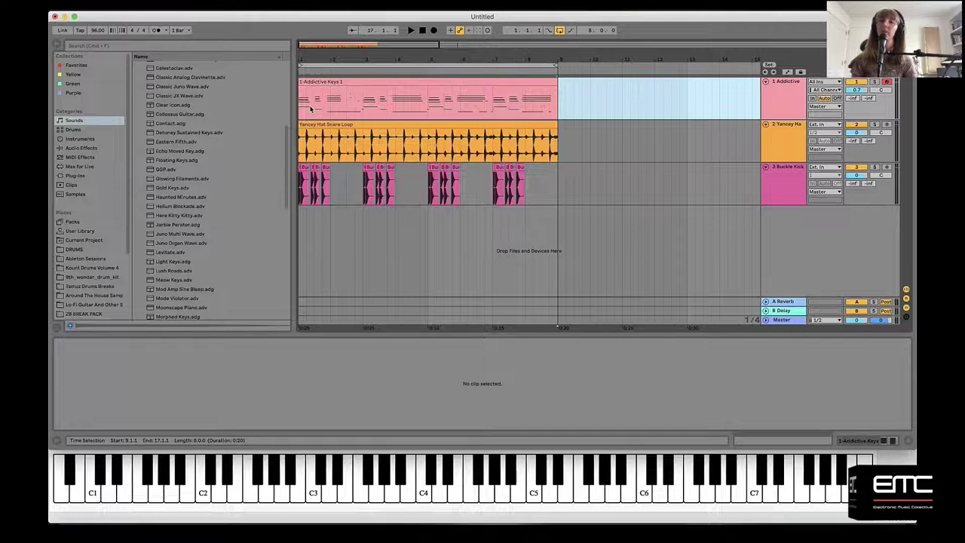
Step: Play the arrangement from bar 1 to hear the recorded keys with the drums
left_click(300, 96)
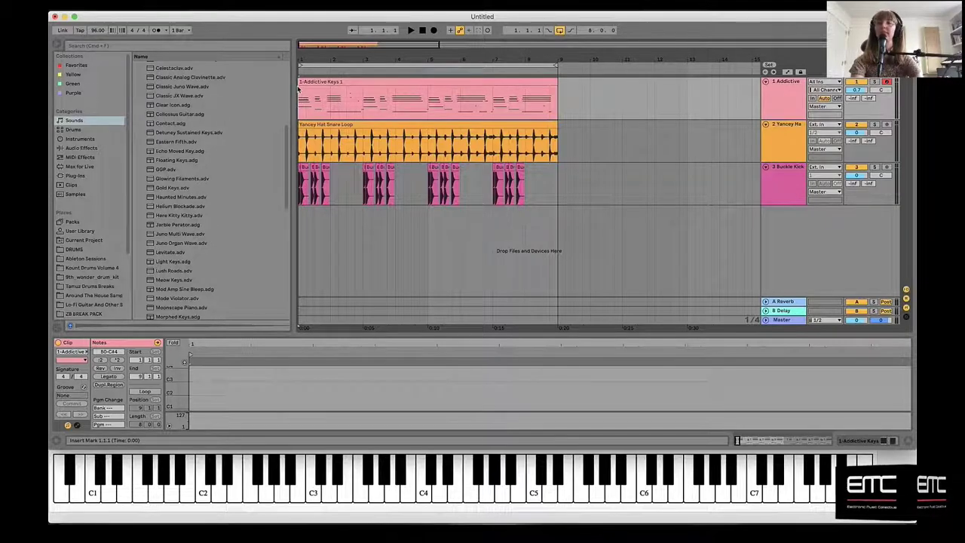
key("space")
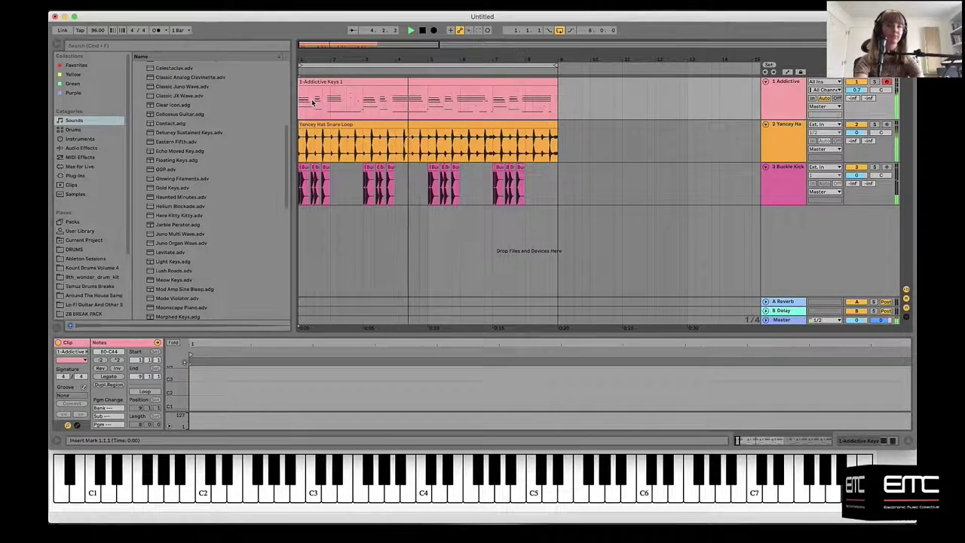
key("space")
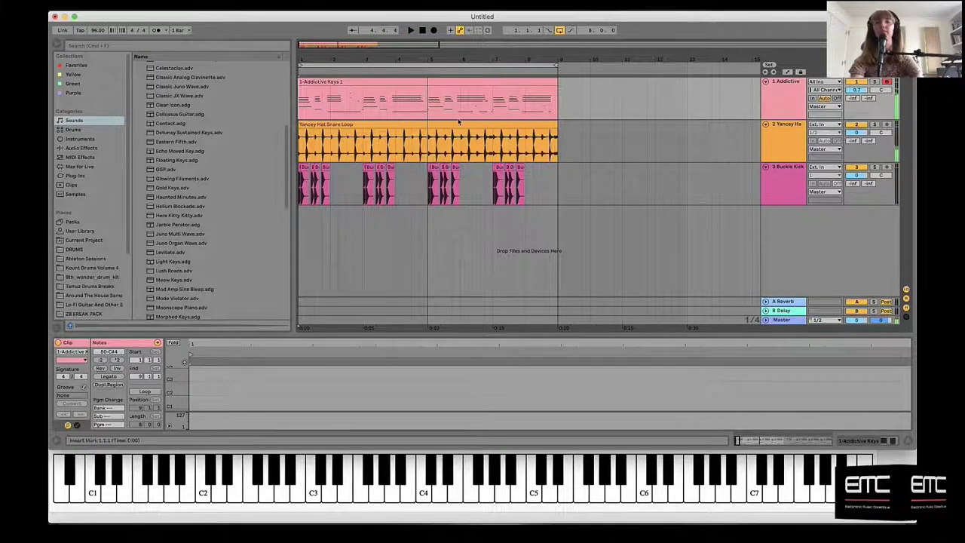
left_click(582, 102)
left_click(413, 186)
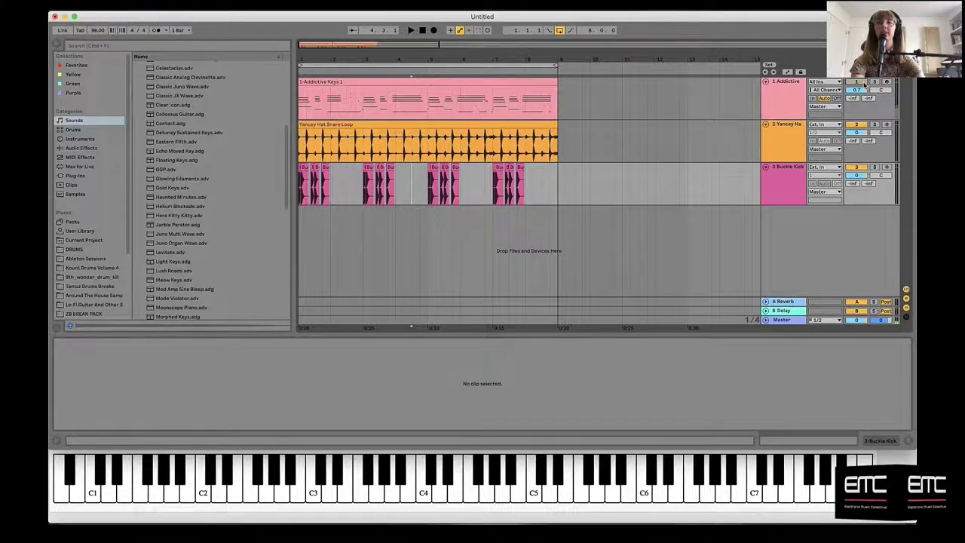
Step: Insert a MIDI track below the Addictive Keys track and arm it for recording from bar 1
left_click(886, 81)
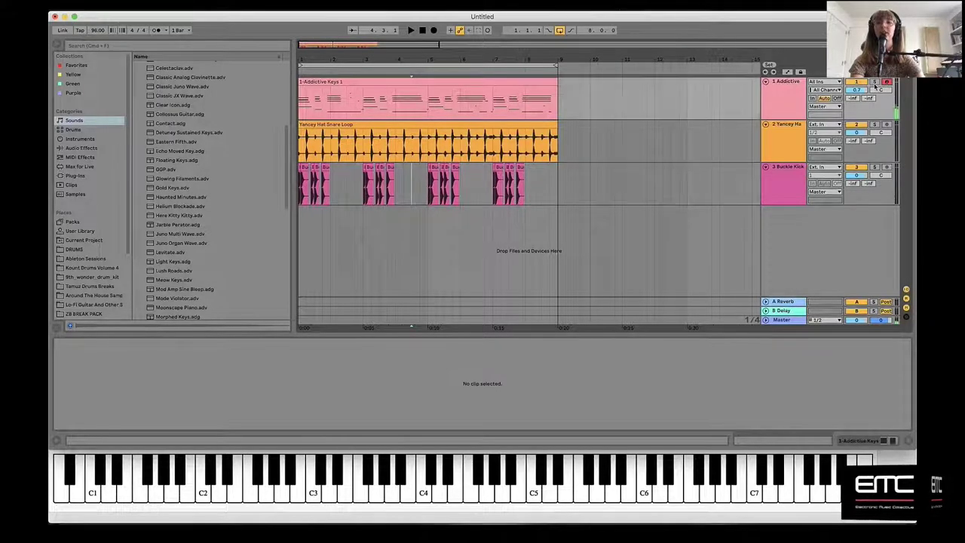
right_click(782, 104)
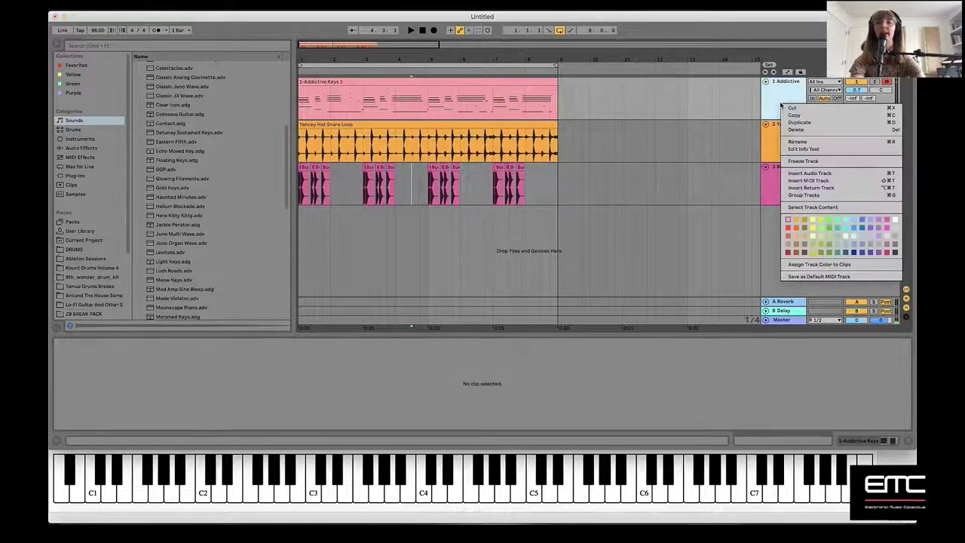
left_click(809, 180)
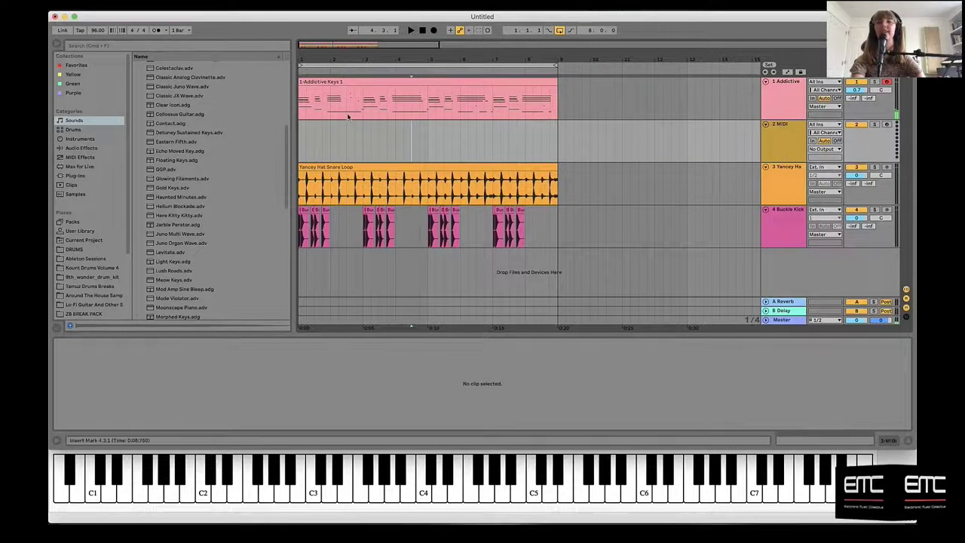
left_click(299, 136)
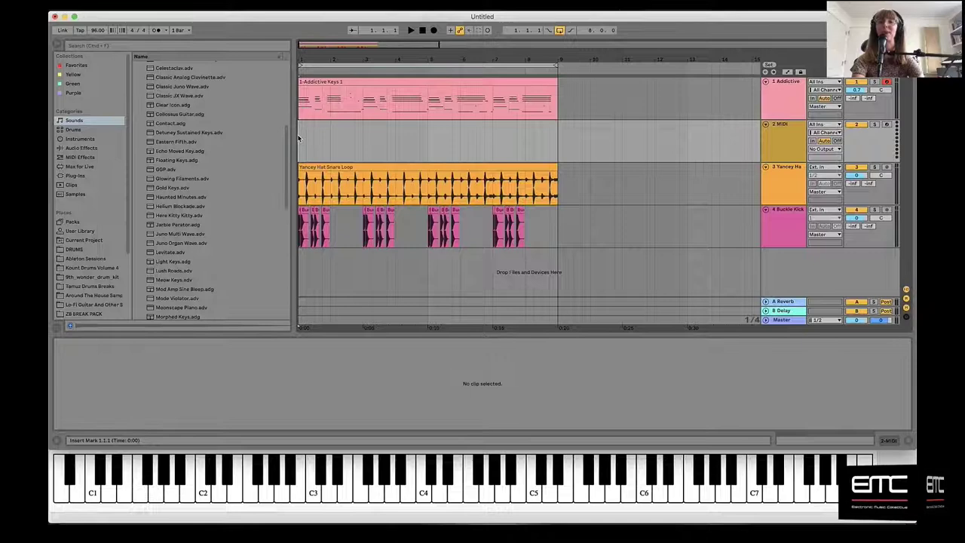
left_click(888, 124)
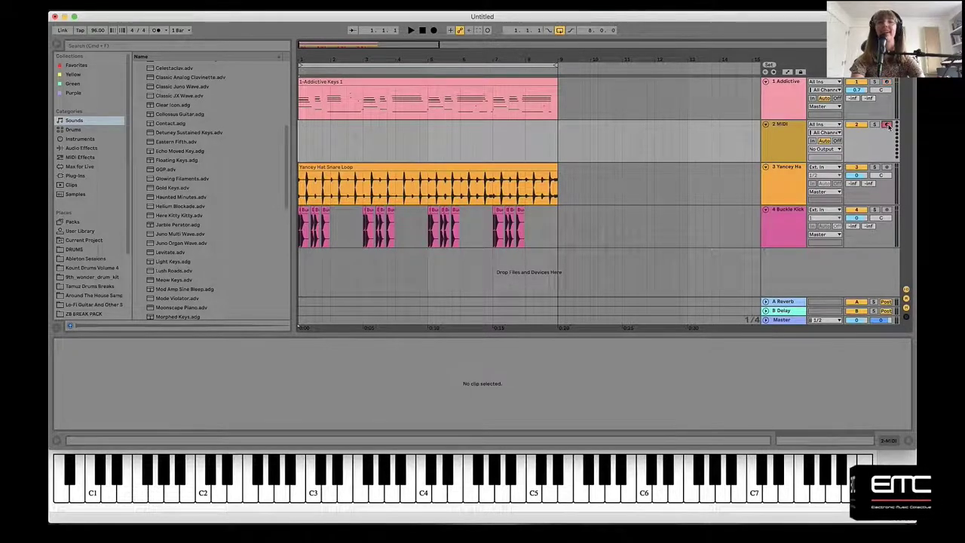
Step: Search the sounds for "hip hop bass" and load the Hip-Hop Sub Bass preset onto MIDI track 2
left_click(122, 47)
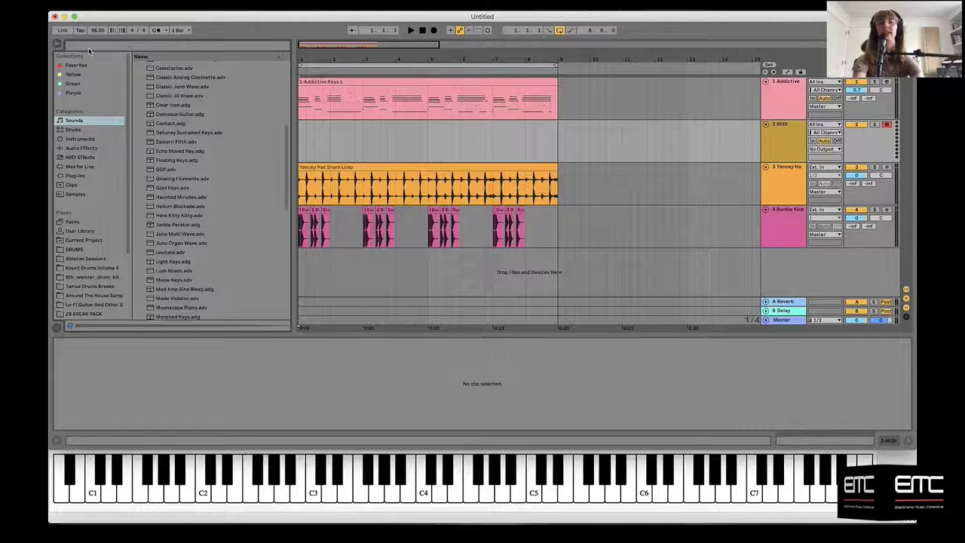
type("hip hop bass")
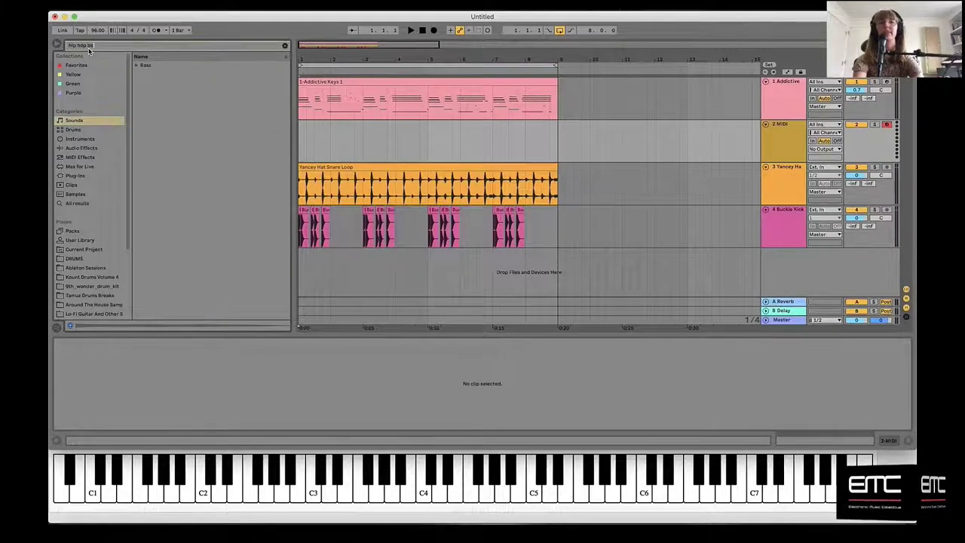
left_click(137, 65)
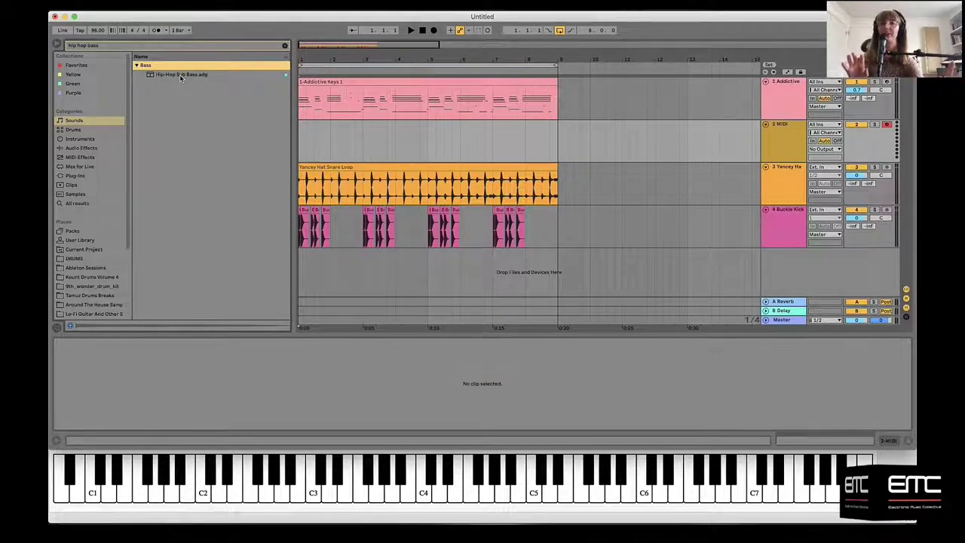
left_click_drag(177, 78, 341, 142)
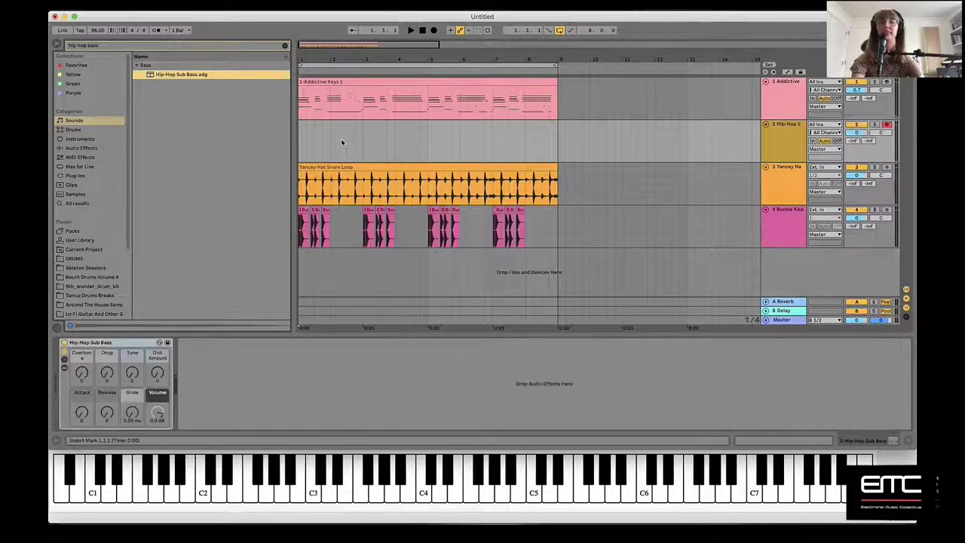
left_click(779, 142)
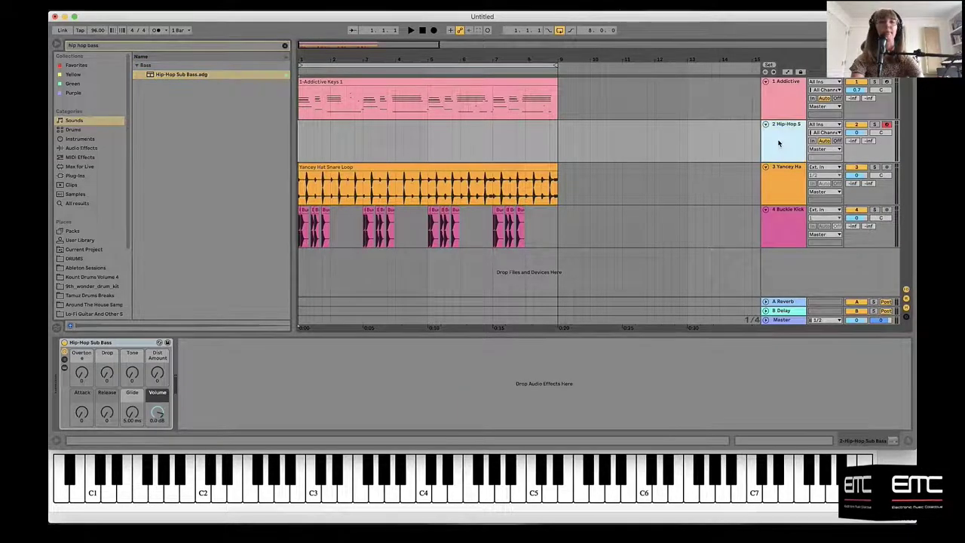
Step: Clear the browser search and set the insert marker at bar 1 of the Hip-Hop Sub Bass track
left_click(300, 137)
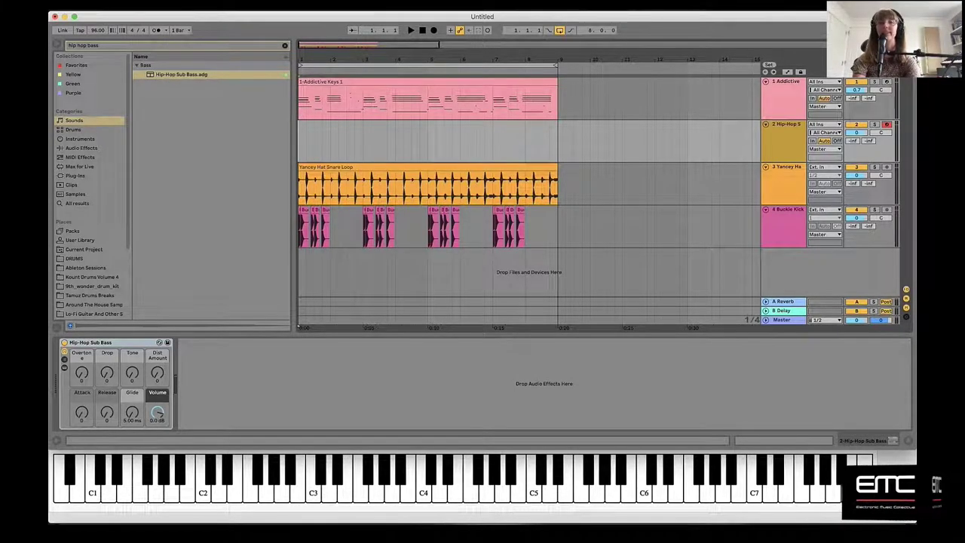
left_click(285, 46)
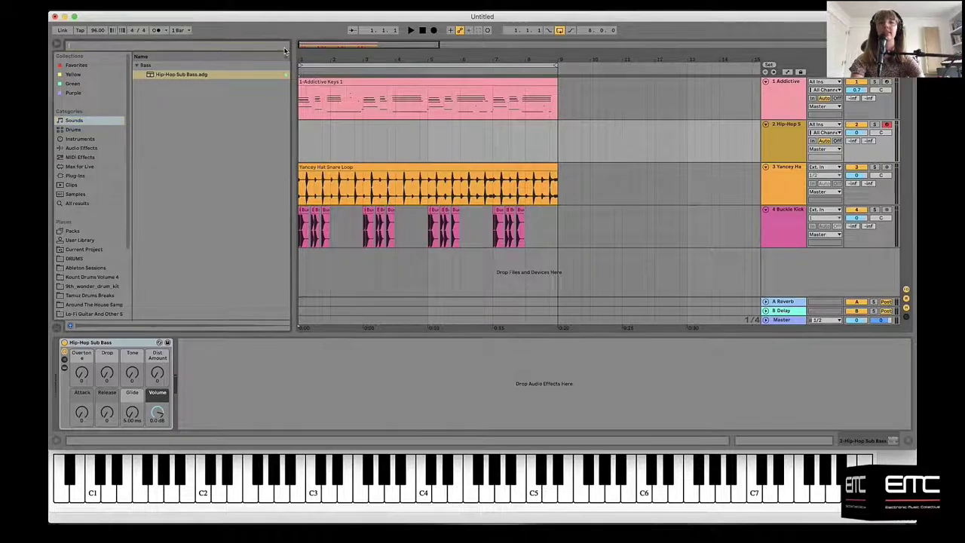
left_click(780, 148)
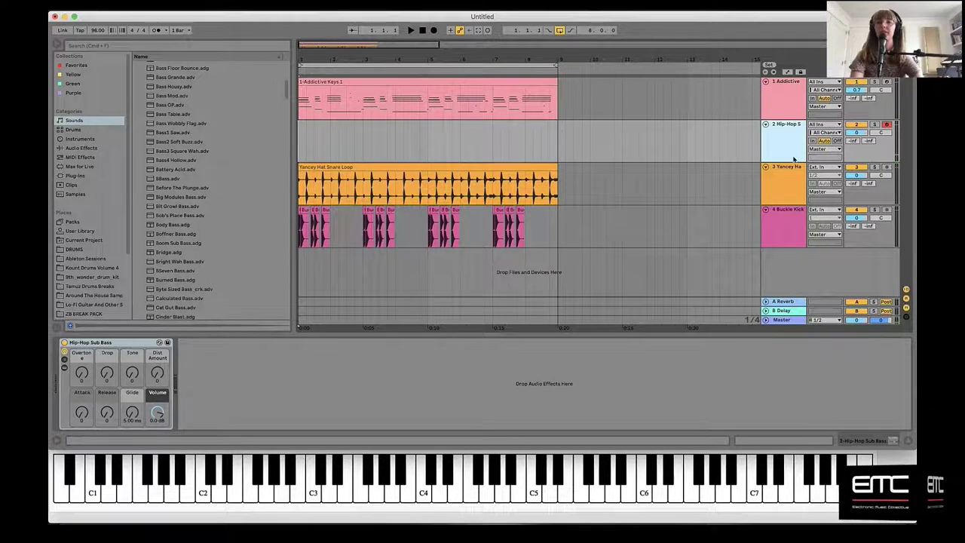
left_click(300, 134)
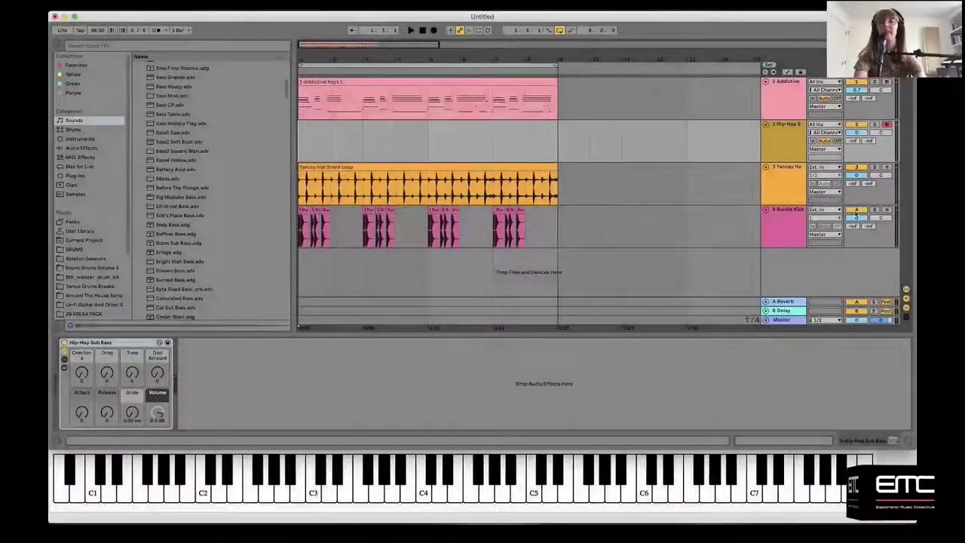
Step: Solo the Buckle Kick track, play it from bar 1, unsolo it and return to bar 1 of track 2
left_click(875, 210)
left_click(299, 260)
key("space")
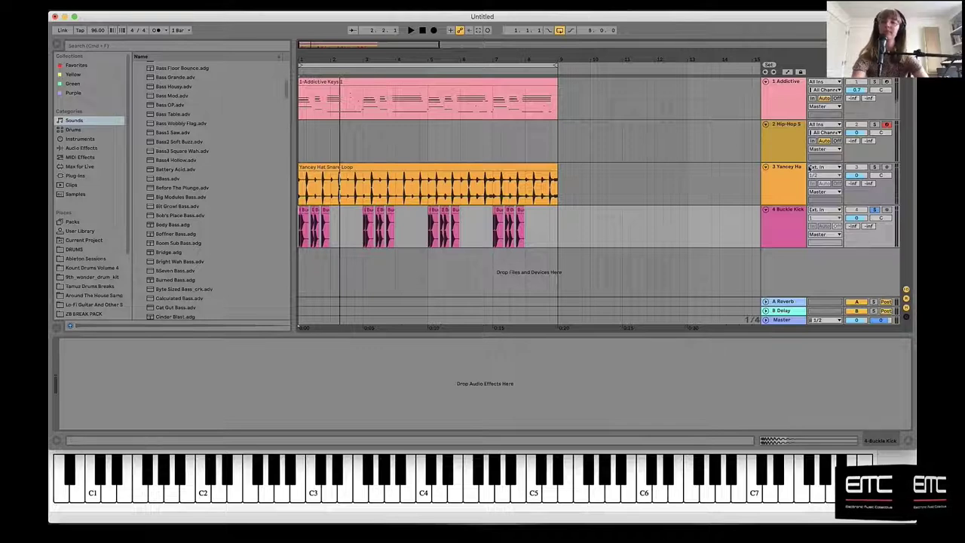
left_click(874, 210)
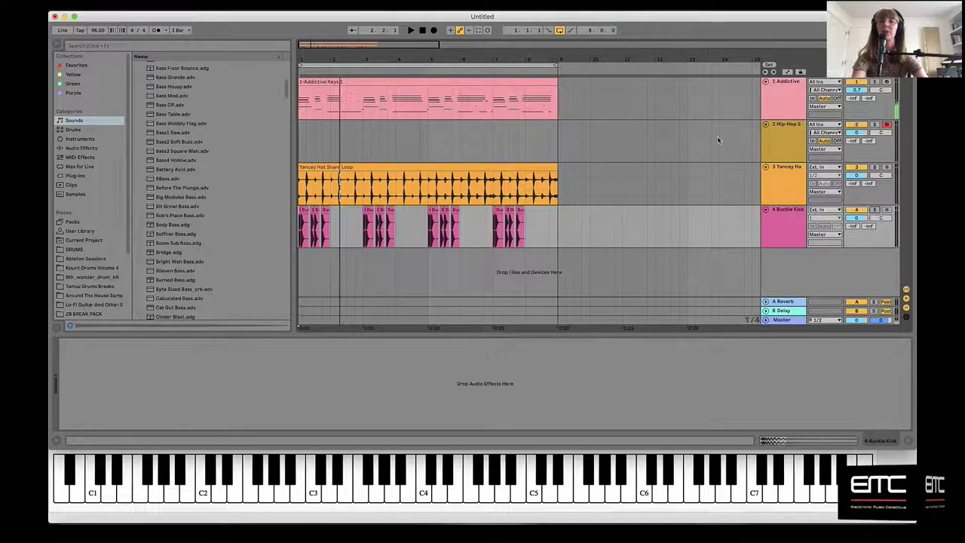
left_click(299, 140)
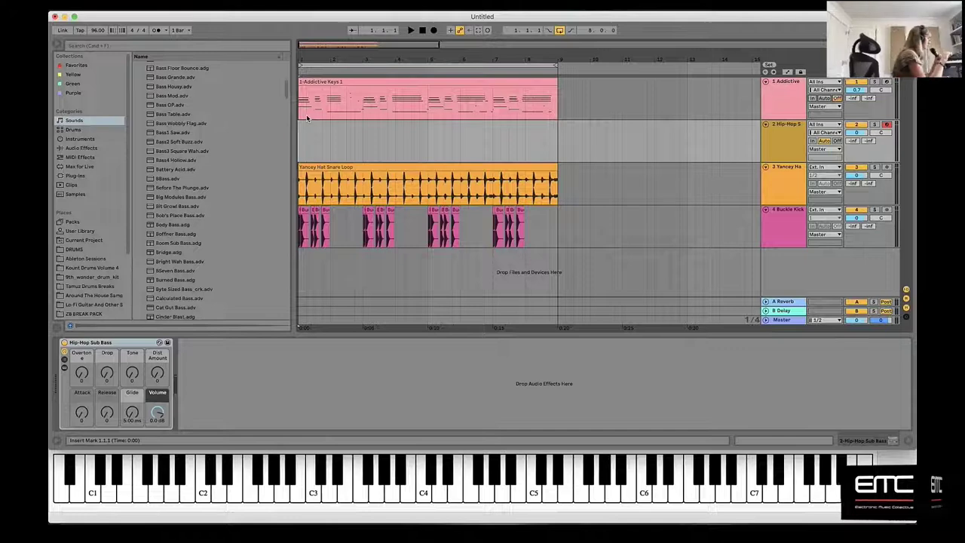
left_click(433, 32)
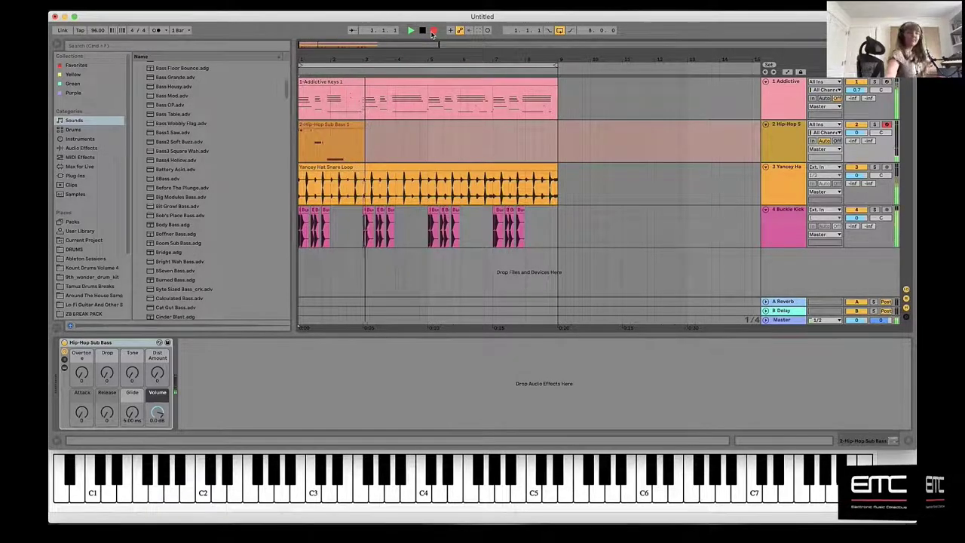
key("space")
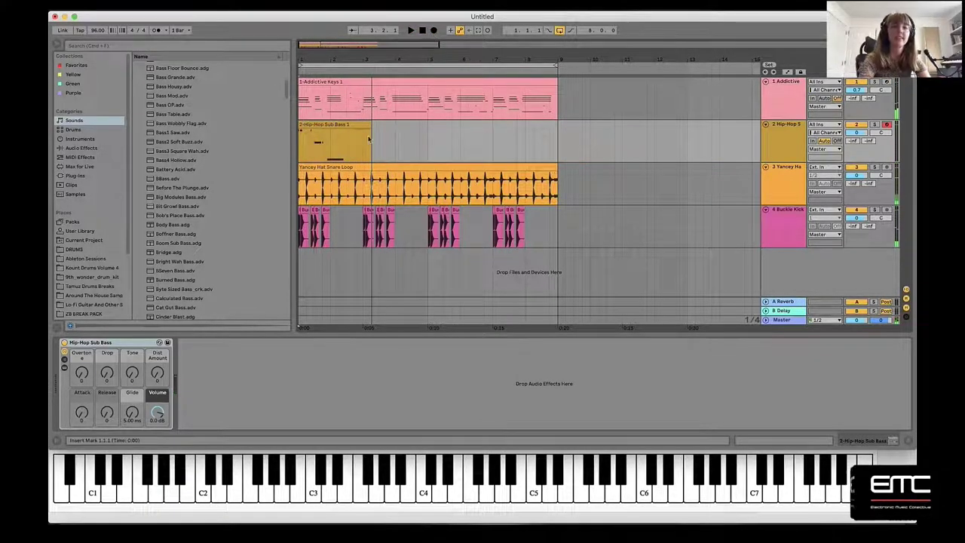
left_click_drag(380, 140, 261, 141)
key("BackSpace")
Step: Record an eight-bar bass line from bar 1 on the Hip-Hop Sub Bass track
left_click(302, 135)
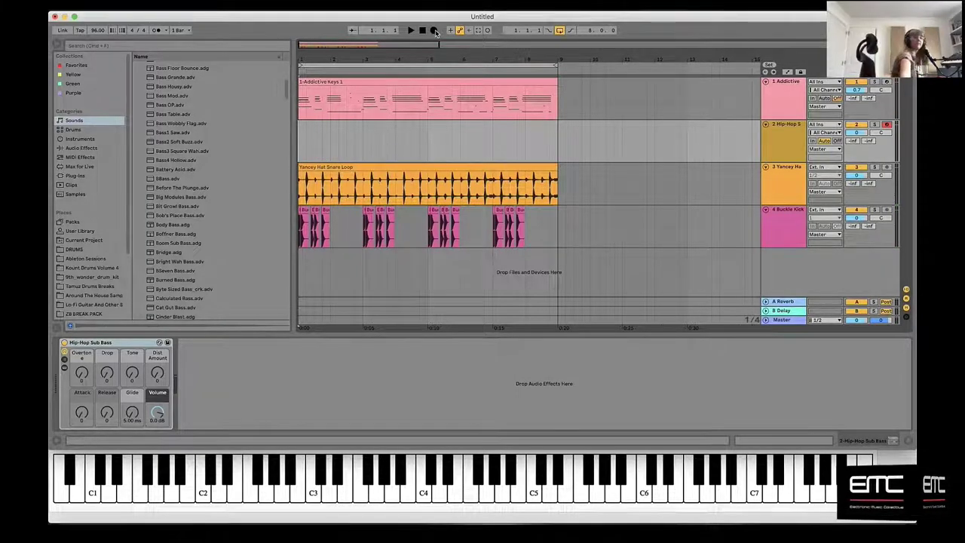
left_click(435, 31)
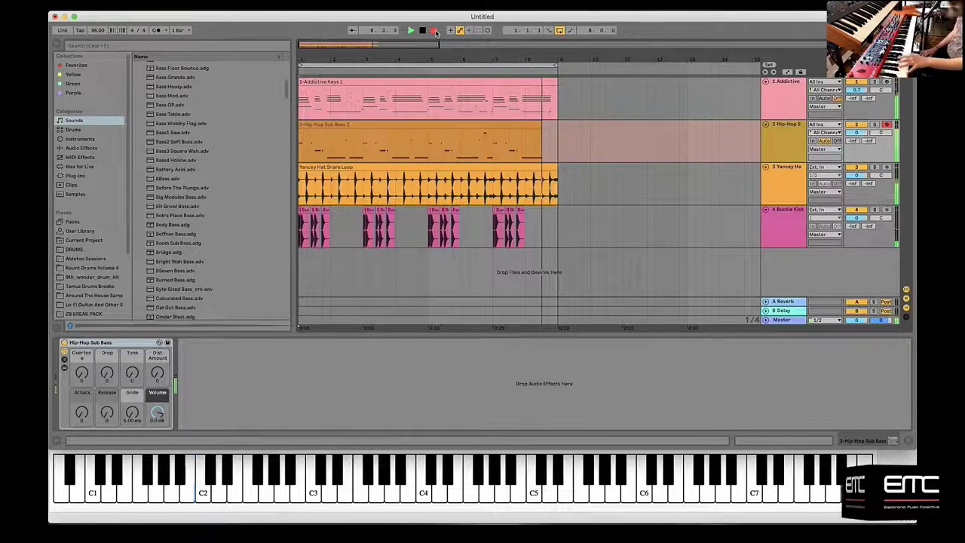
left_click(435, 31)
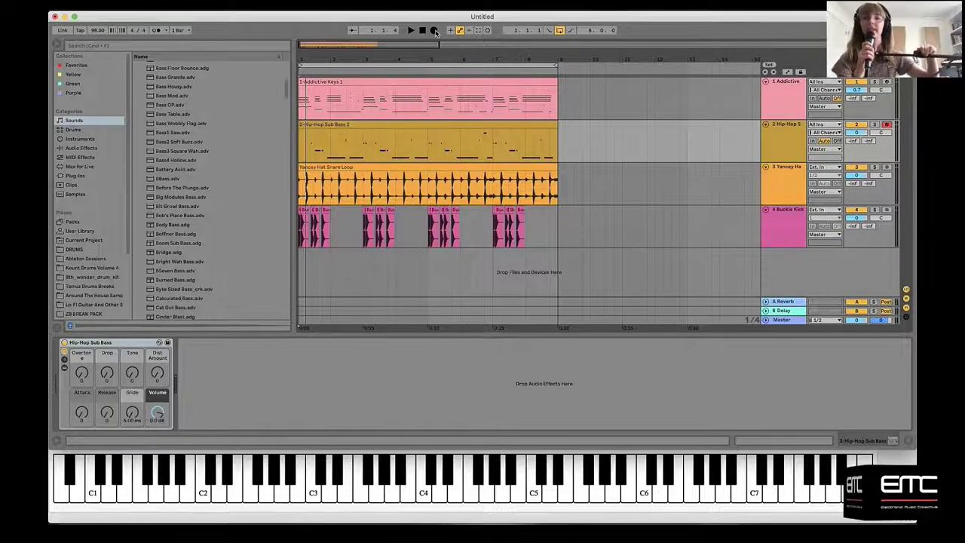
Step: Move the bass clip to bar 9, extend its start back to bar 1, split it at bar 9 and delete the part after it
left_click_drag(401, 138, 656, 137)
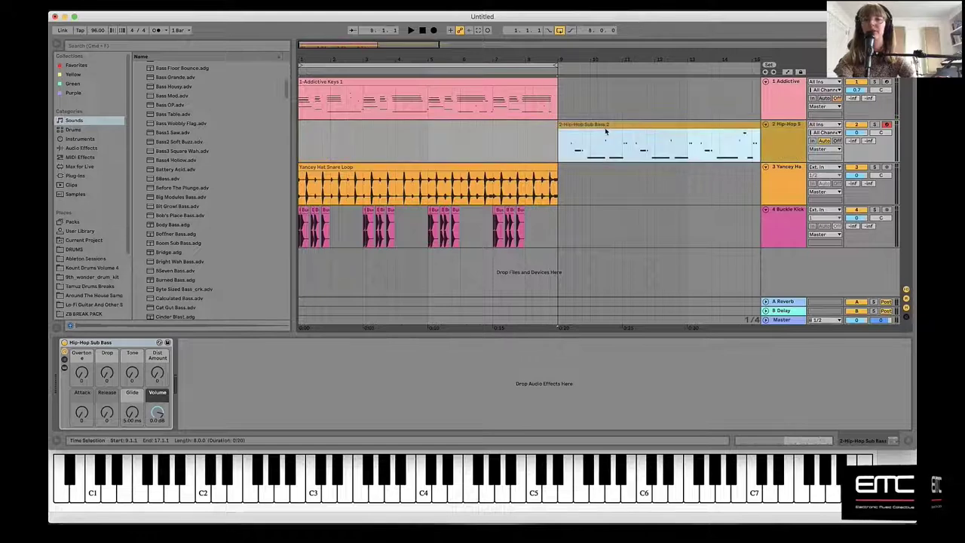
left_click_drag(559, 126, 299, 125)
left_click(565, 139)
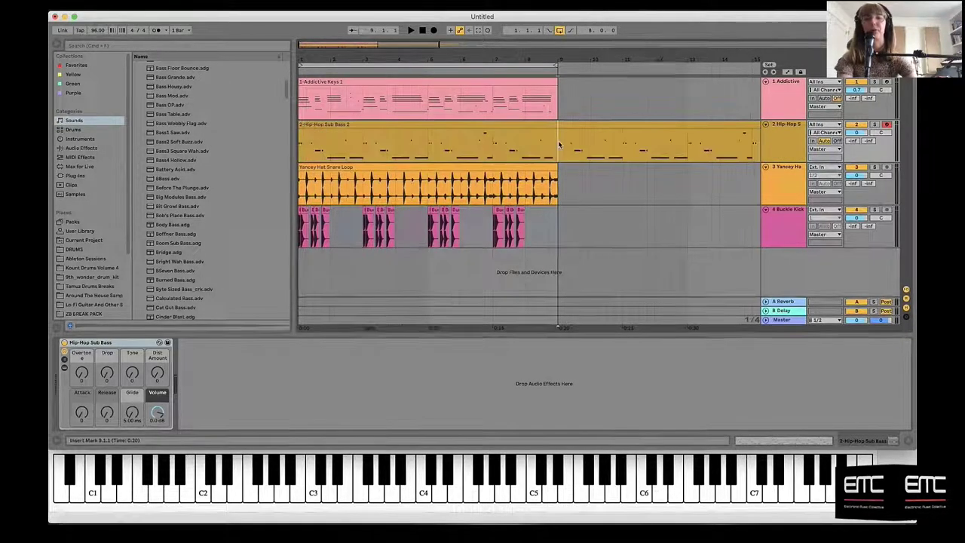
key("super+e")
left_click(593, 122)
key("Delete")
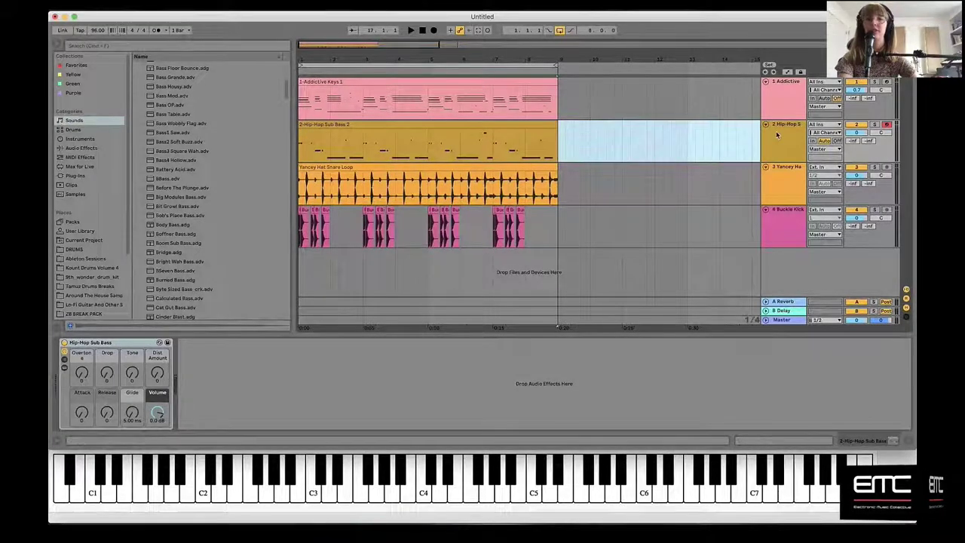
left_click(300, 154)
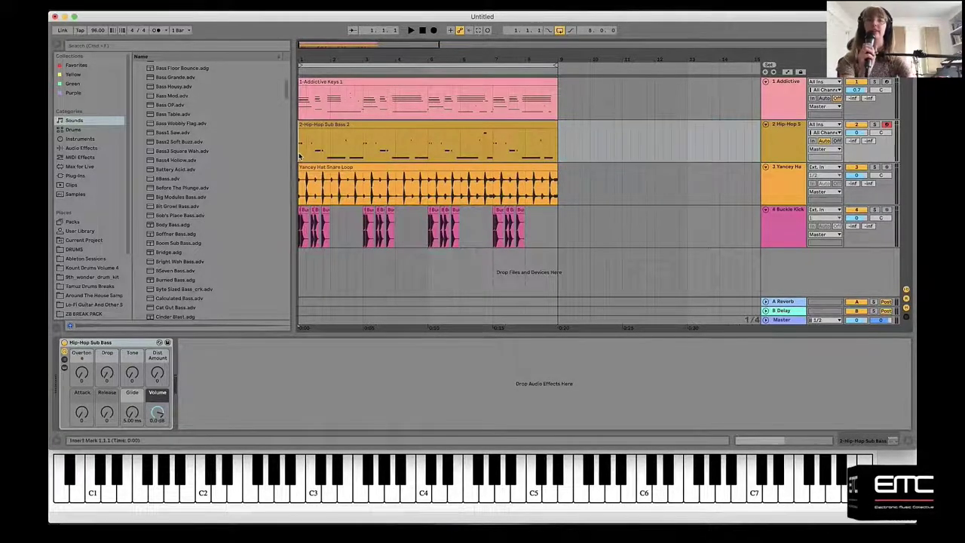
Step: Open the Addictive Keys clip in an enlarged note editor and delete its low bass notes across all eight bars
left_click(385, 83)
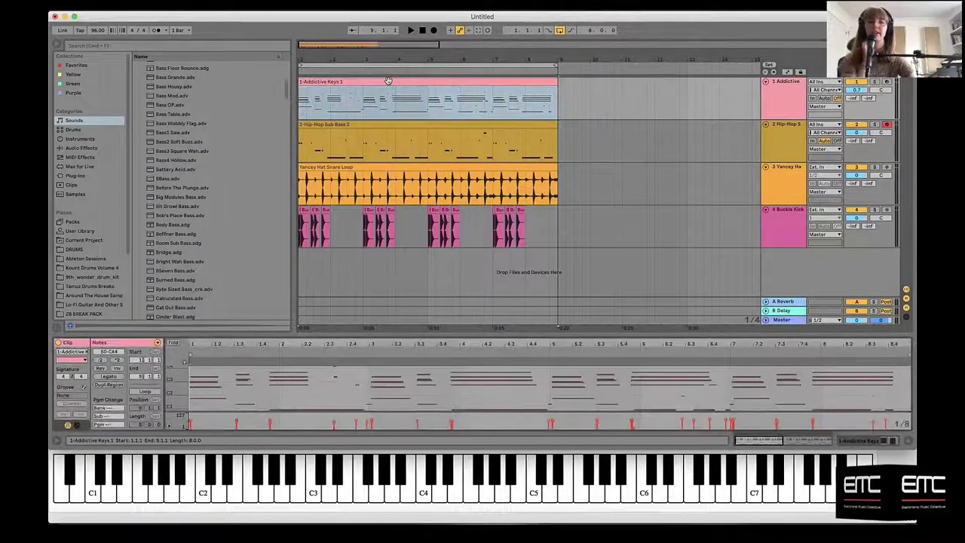
left_click_drag(321, 333, 320, 209)
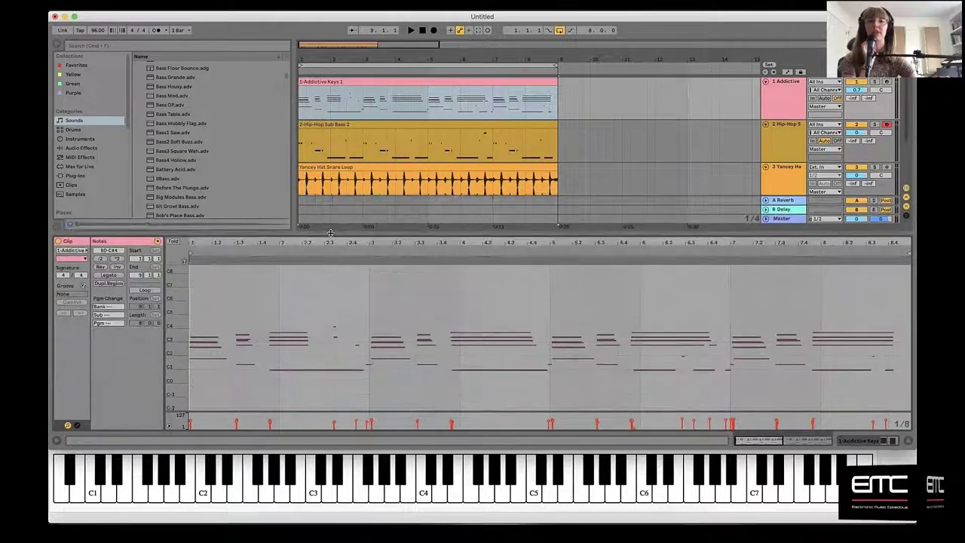
left_click_drag(368, 371, 205, 354)
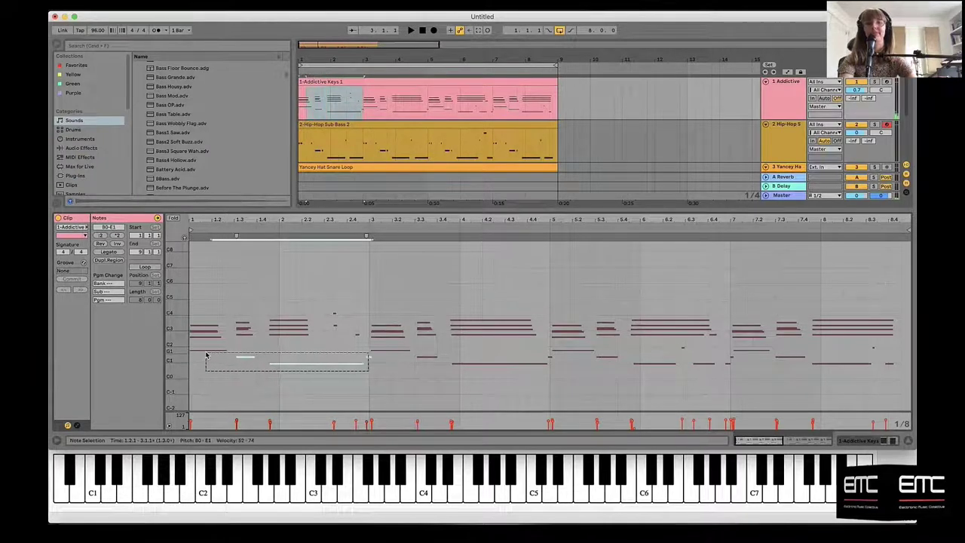
key("Delete")
left_click_drag(365, 350, 898, 385)
key("Delete")
key("Delete")
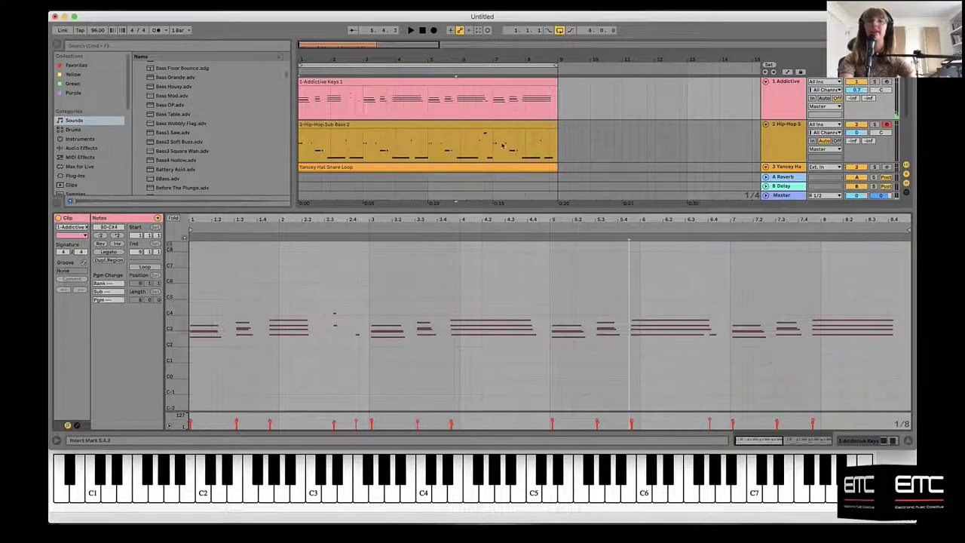
Step: Shrink the note editor and play the arrangement from bar 1 with the Hip-Hop Sub Bass track selected
left_click(298, 114)
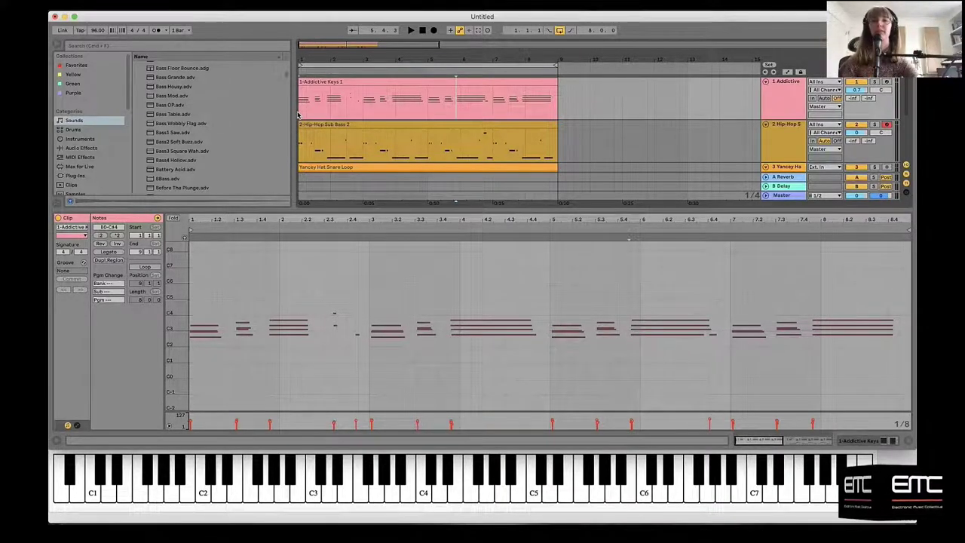
left_click_drag(482, 208, 480, 270)
left_click(433, 80)
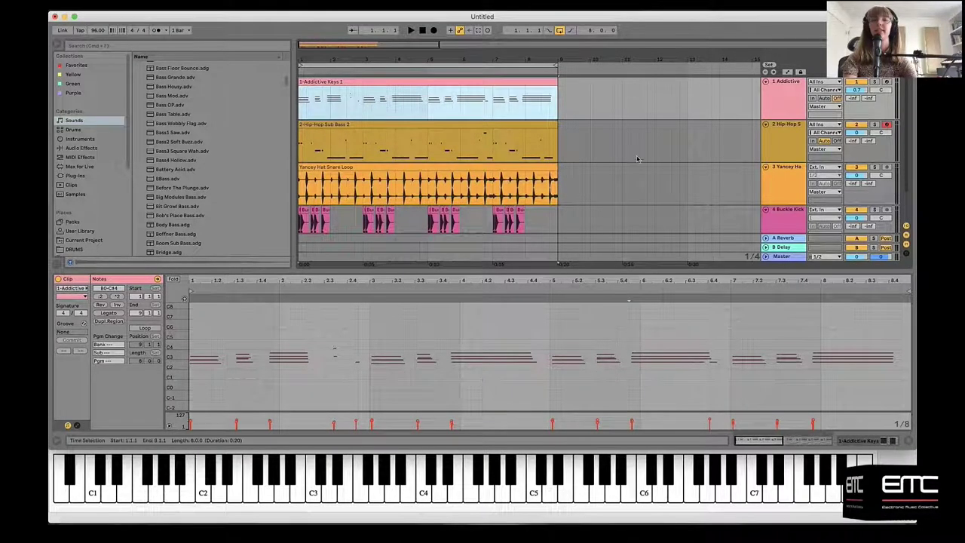
left_click(790, 141)
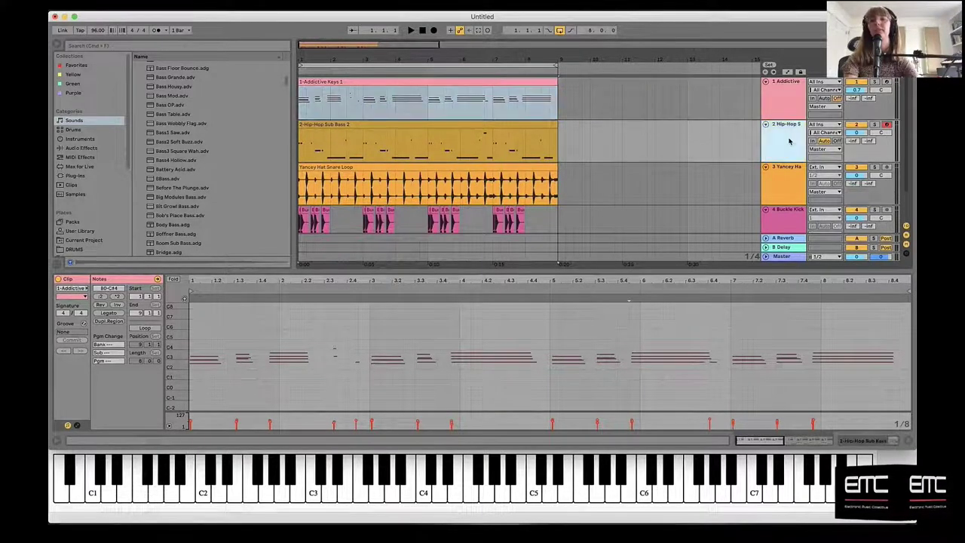
left_click(301, 157)
key("space")
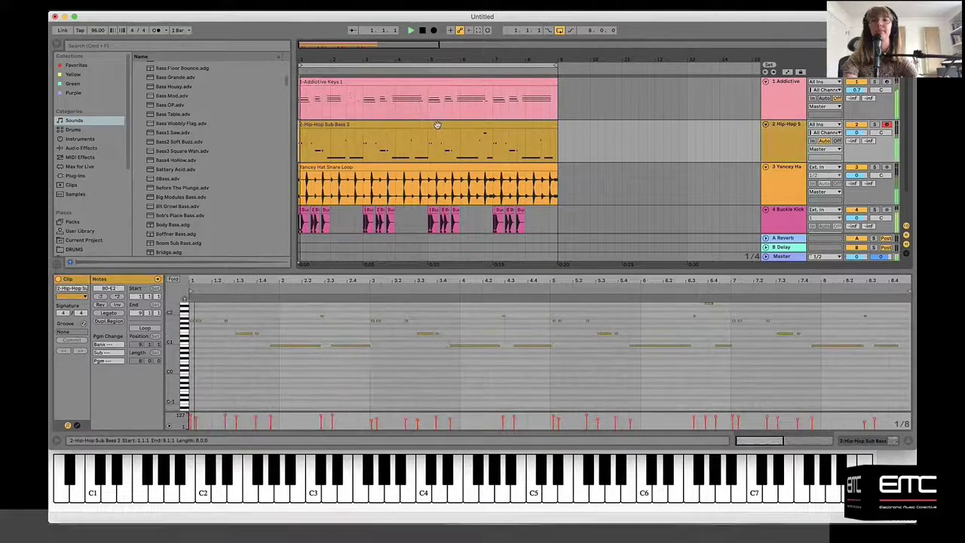
Step: Add a Compressor to the Hip-Hop Sub Bass track, lower its threshold to -8.31 dB during playback and stop
left_click(79, 148)
scroll(162, 103, "up", 4)
left_click_drag(168, 139, 371, 154)
left_click_drag(227, 362, 223, 376)
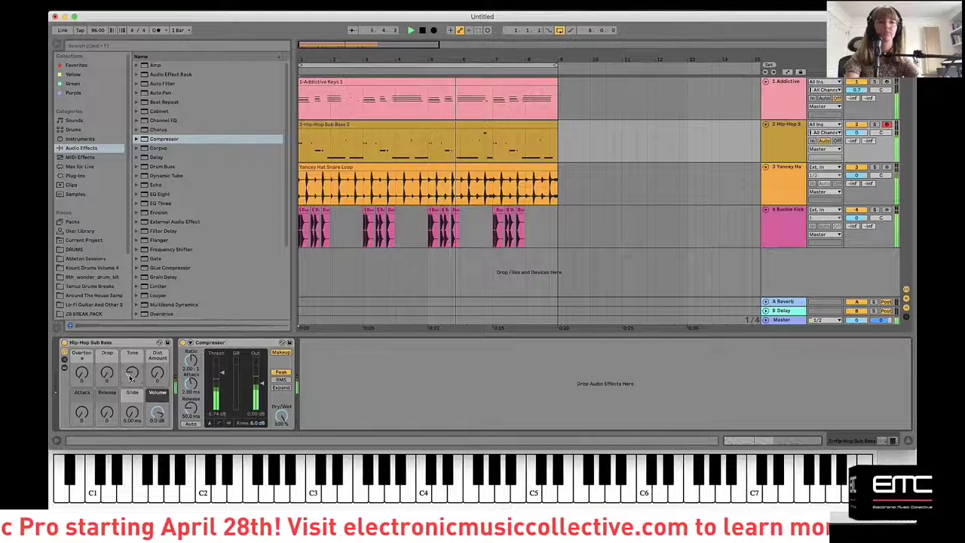
left_click_drag(222, 373, 222, 378)
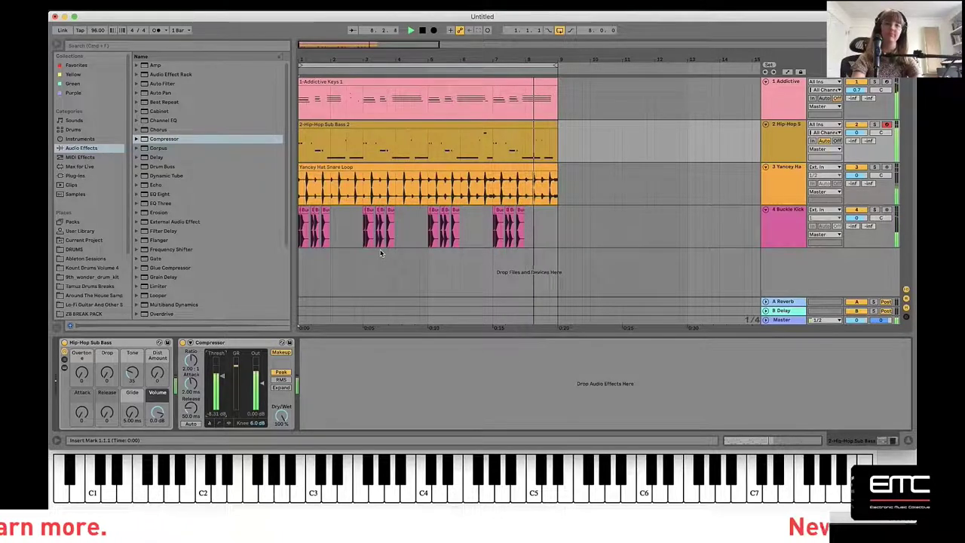
key("space")
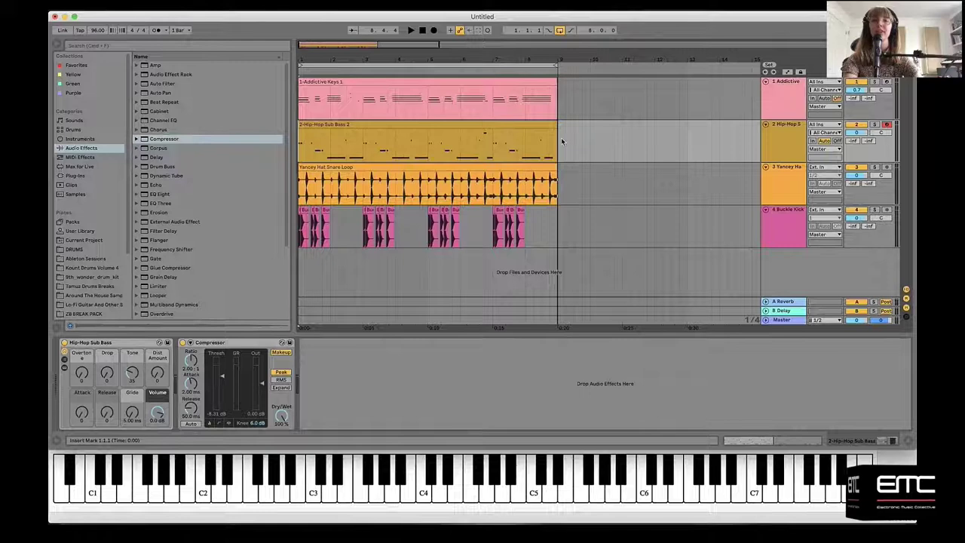
Step: Delete the keys and bass clips from bars 1 to 8 and arm the Addictive Keys track for recording from bar 1
left_click_drag(558, 144, 290, 103)
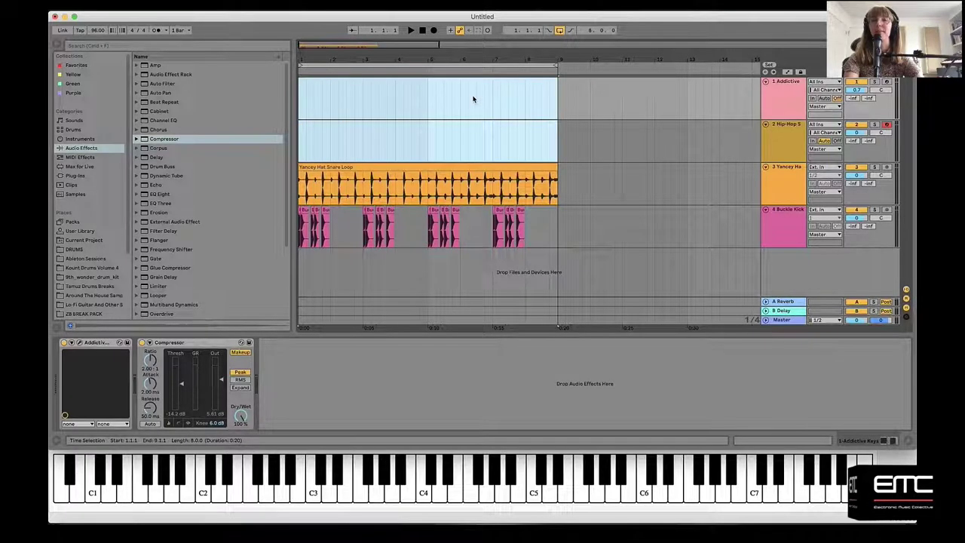
key("Delete")
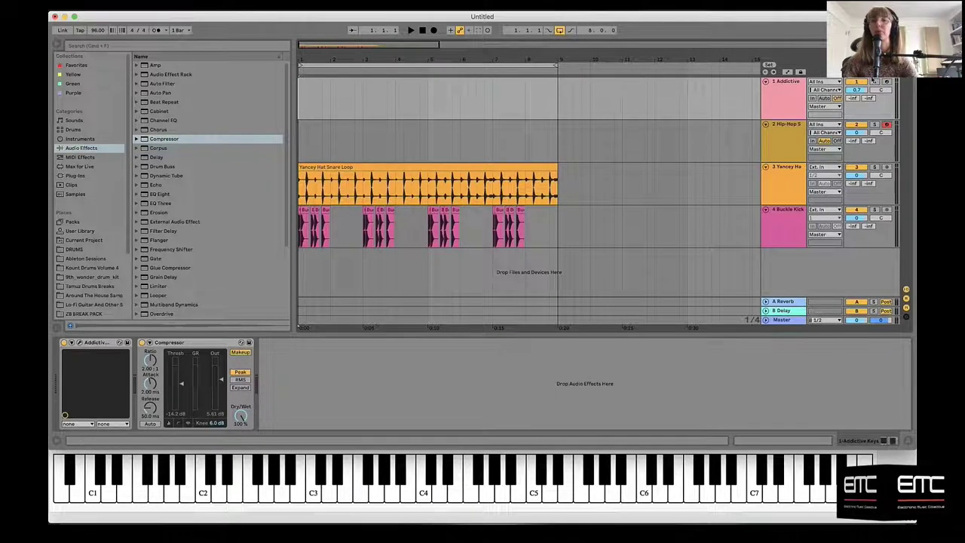
left_click(888, 82)
left_click(773, 100)
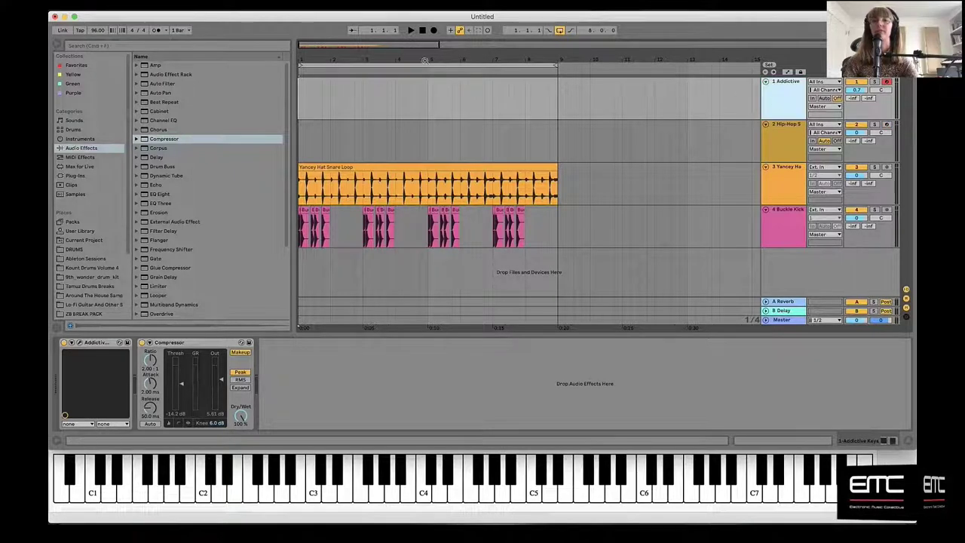
left_click(298, 93)
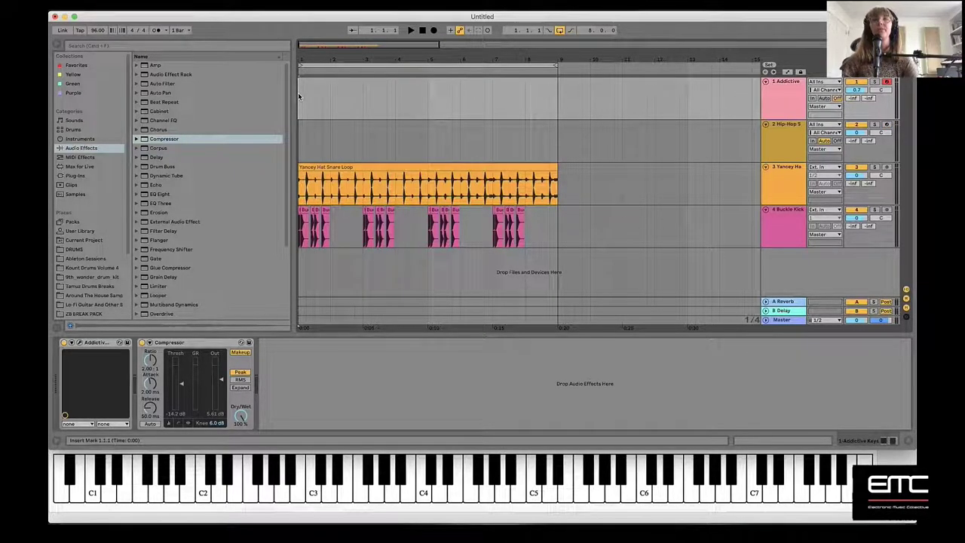
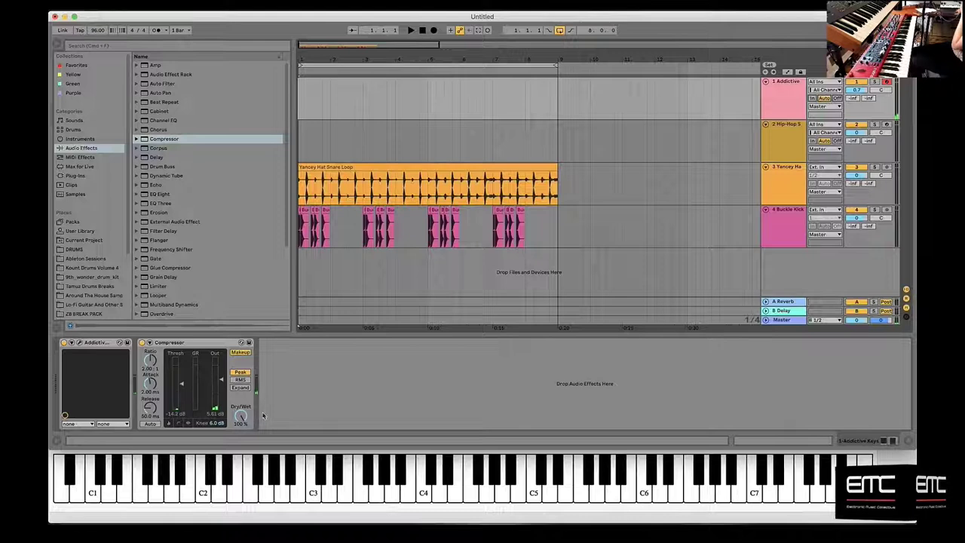
Step: Switch to MuseScore with its piano keyboard and return to Ableton Live
left_click(158, 513)
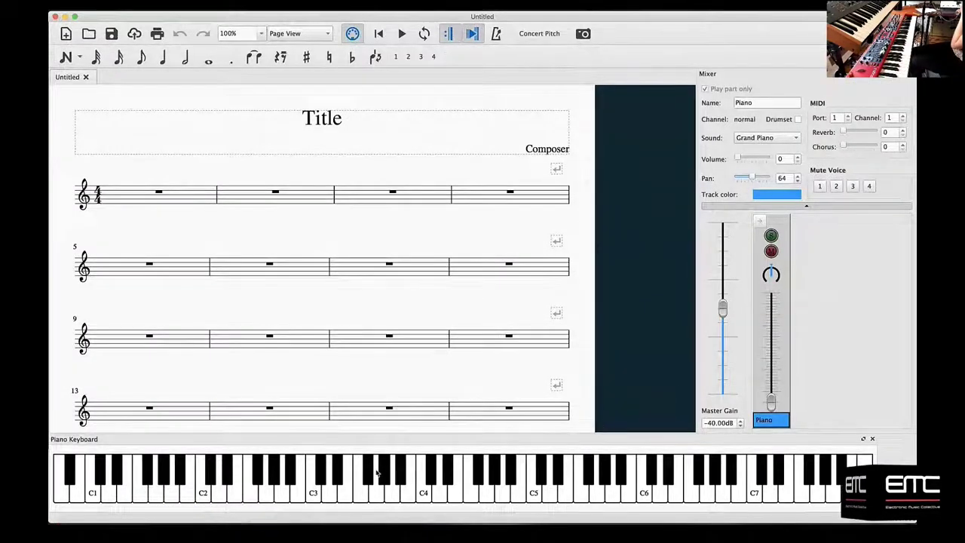
left_click(413, 517)
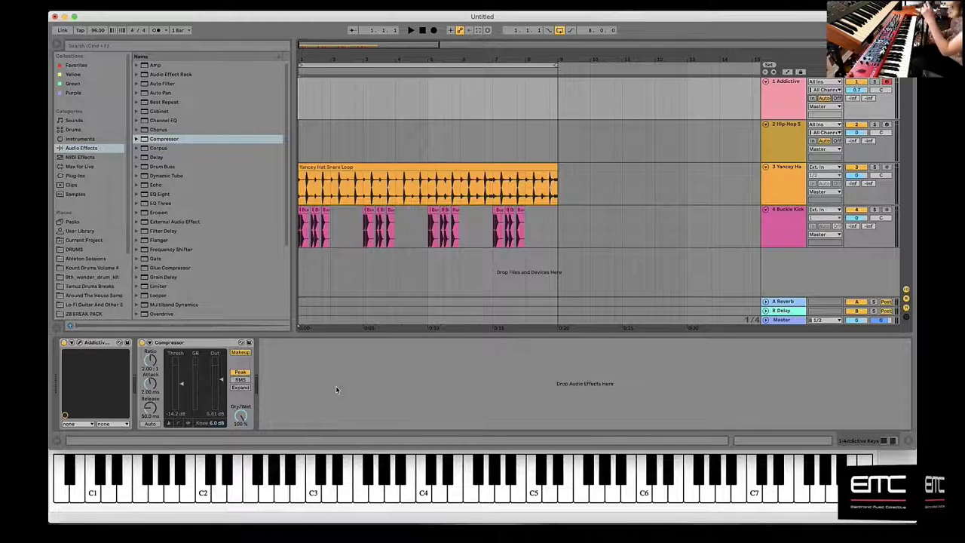
Step: Record a new eight-bar chord part from bar 1 on the Addictive Keys track and stop playback
left_click(316, 101)
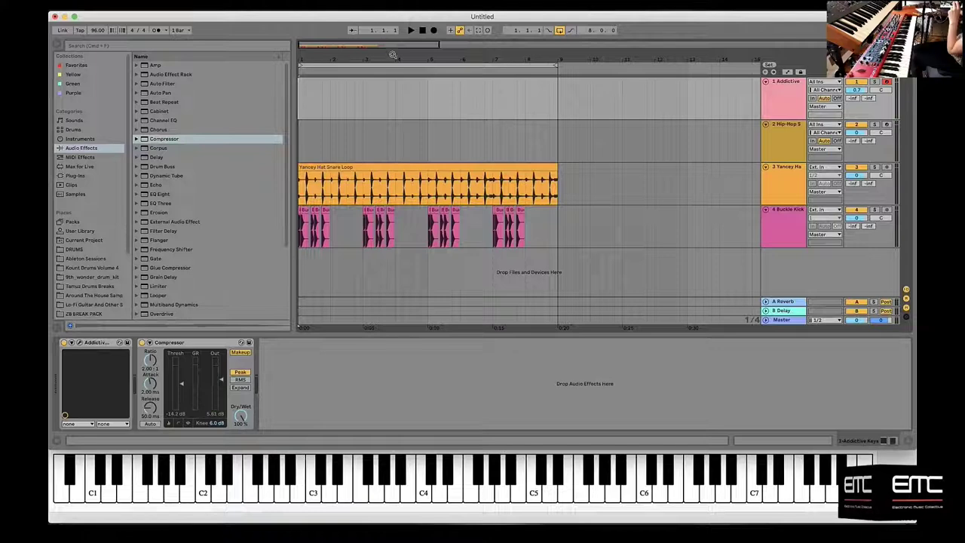
left_click(433, 31)
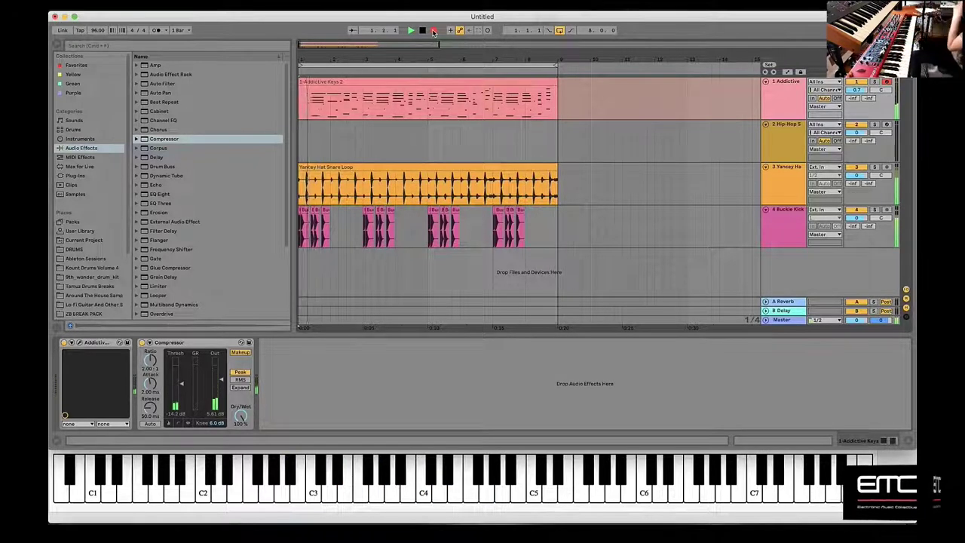
left_click(434, 30)
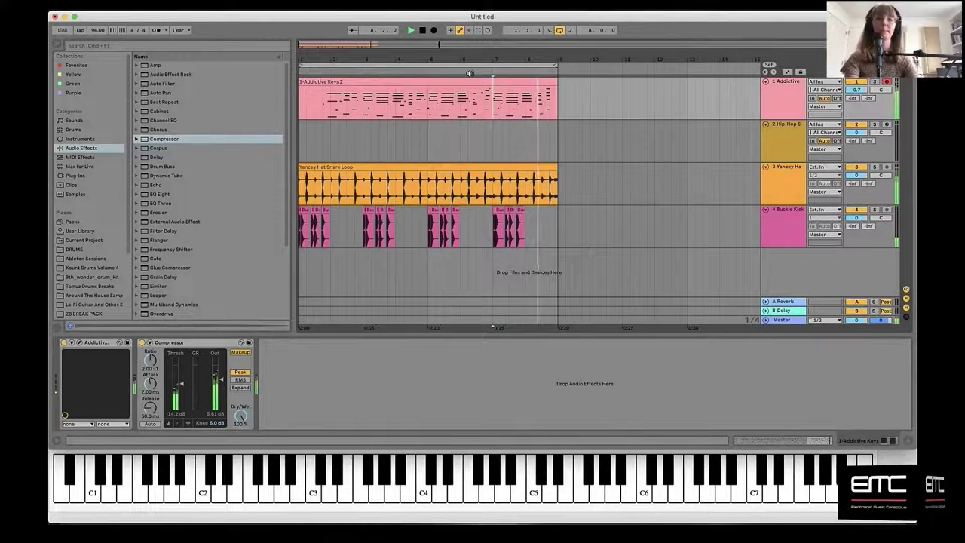
key("space")
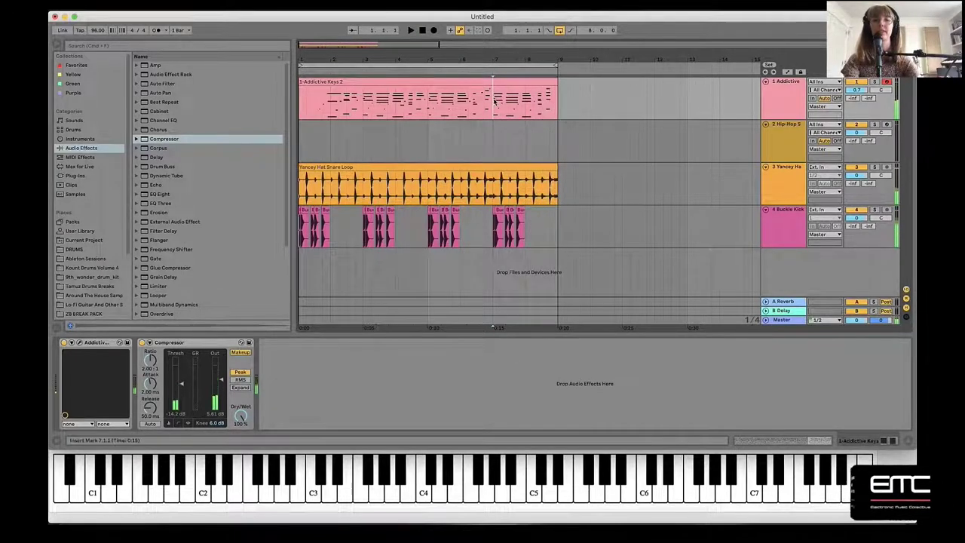
Step: Move the last two bars of the new keys recording from bar 7 to bar 1 and play from bar 3
left_click(505, 82)
left_click_drag(507, 82, 312, 84)
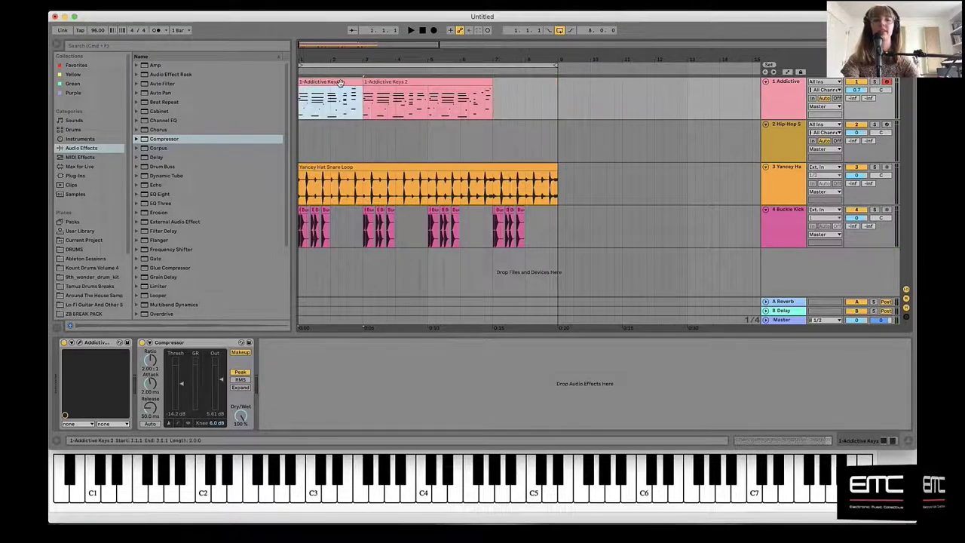
left_click(365, 126)
key("space")
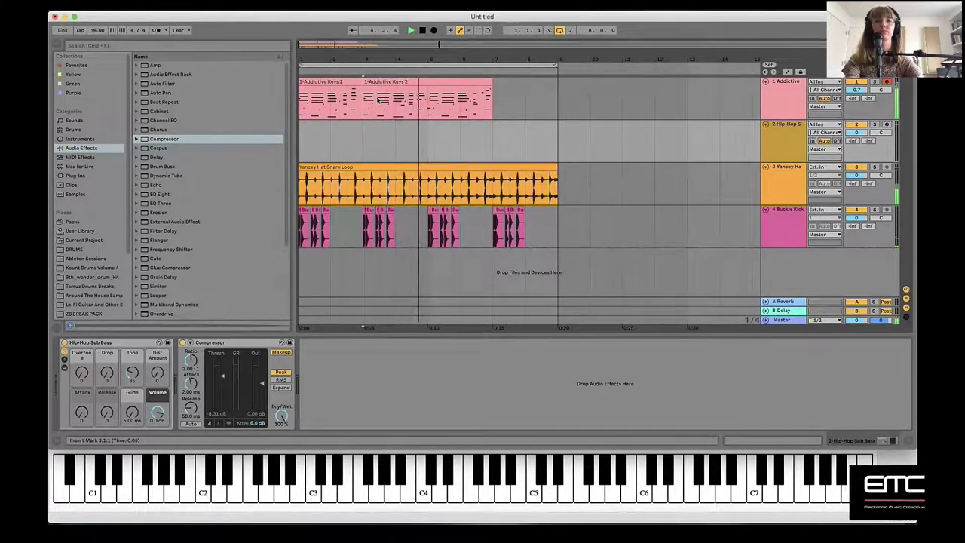
key("space")
Step: Move the two-bar keys clip to bar 7, place the rest of the keys recording from bar 9 and play from bar 10
left_click_drag(335, 82, 531, 86)
left_click_drag(393, 83, 559, 89)
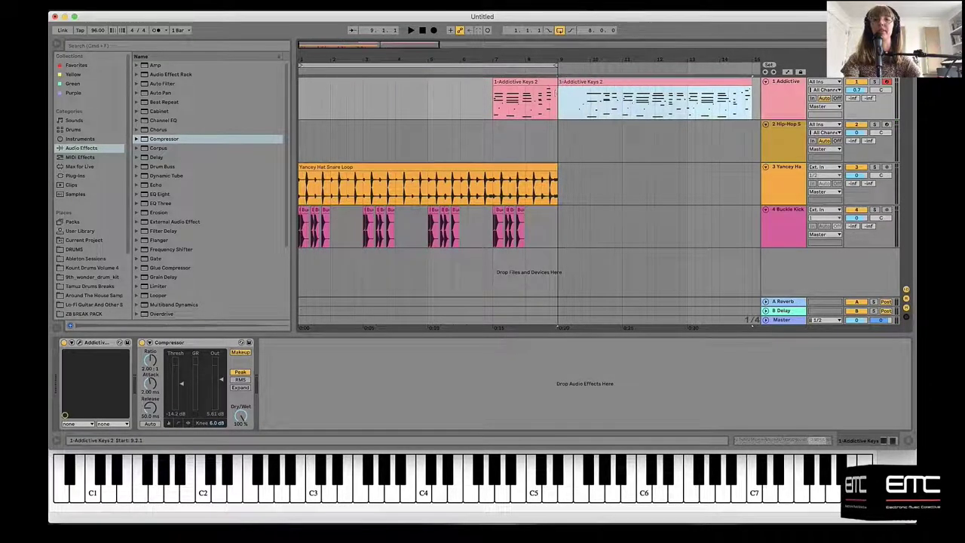
left_click(588, 105)
key("space")
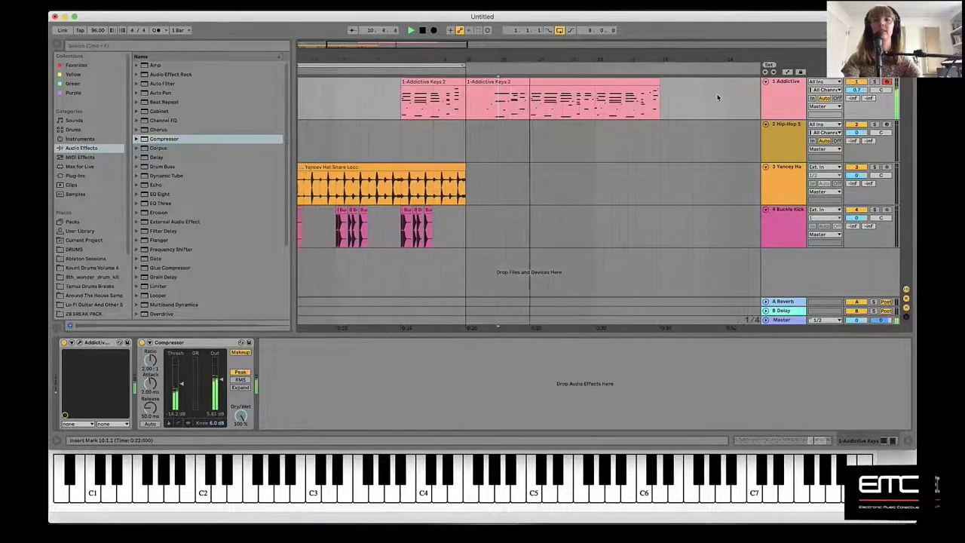
Step: Stop playback and delete the longer keys clip that starts at bar 9 on the Addictive Keys track
left_click_drag(625, 83, 722, 85)
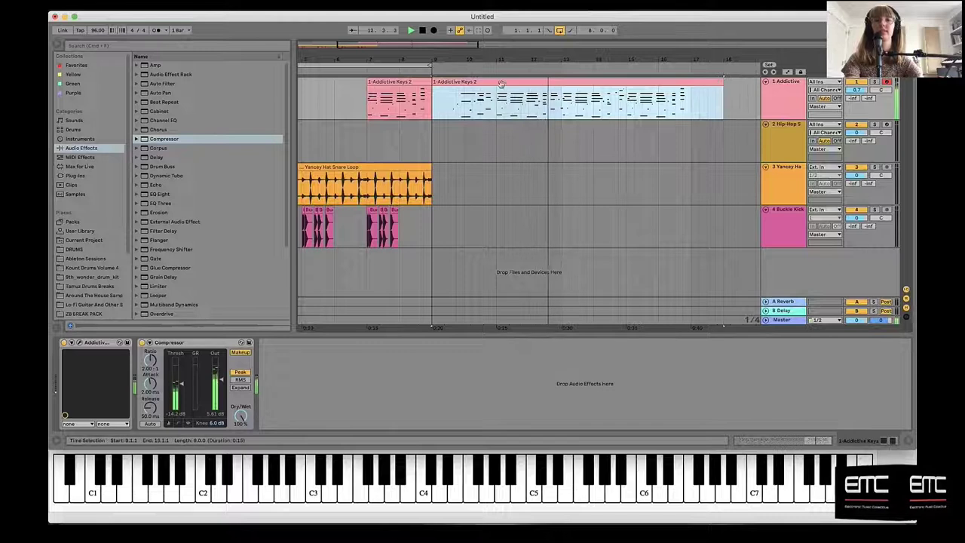
key("Delete")
key("Home")
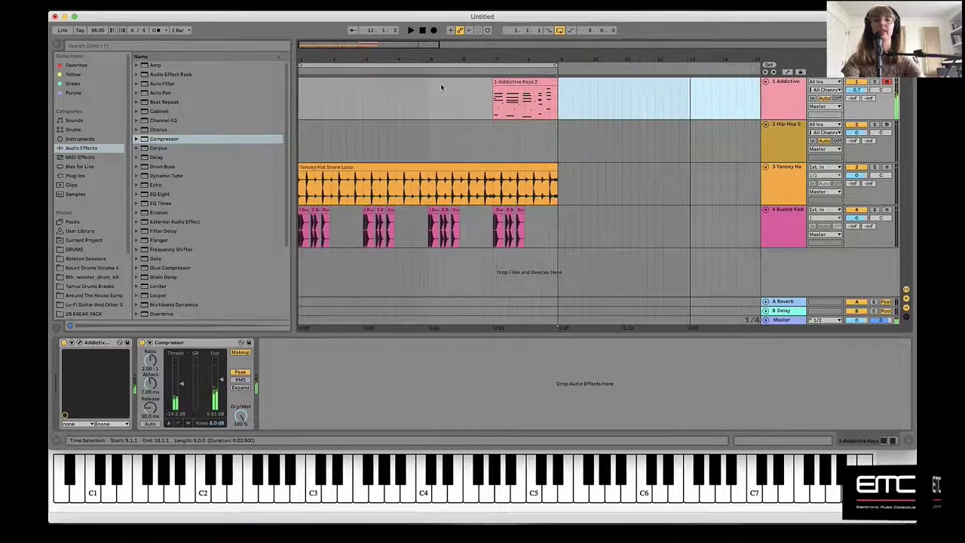
Step: Move the two-bar keys clip from bar 7 to bar 1 and duplicate it three times to fill eight bars
left_click_drag(526, 83, 309, 102)
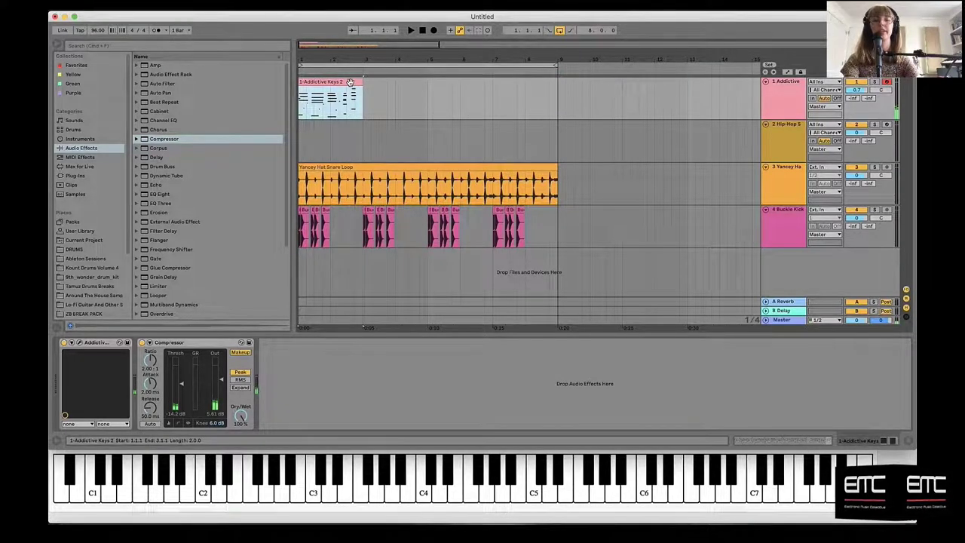
key("super+d")
key("super+d")
key("super+d")
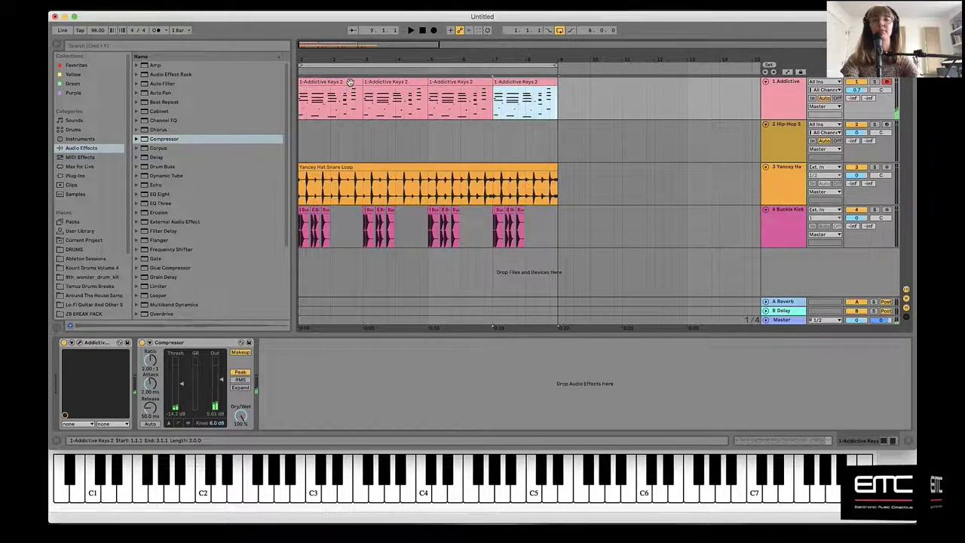
Step: Open the first keys clip's notes and play the arrangement from bar 1 to check the loop
double_click(316, 81)
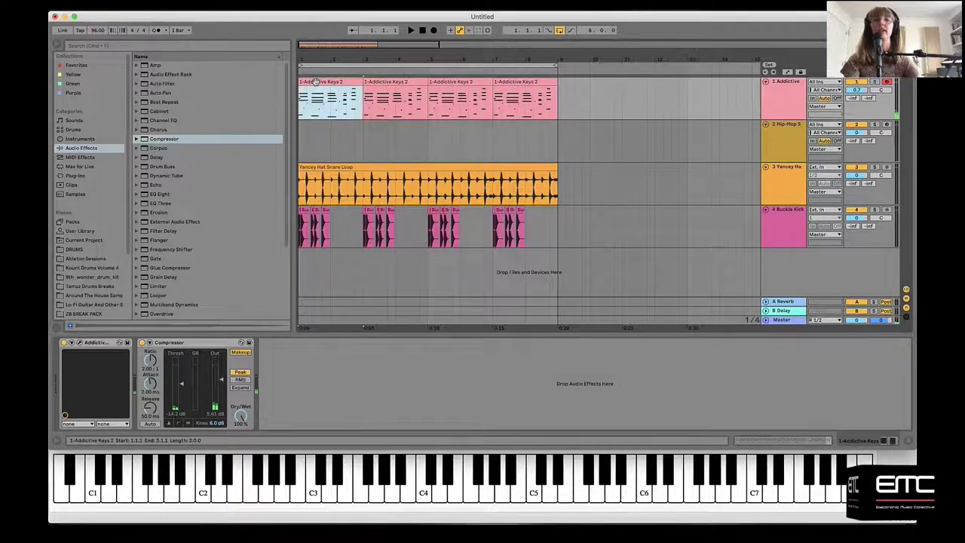
left_click_drag(353, 270, 367, 184)
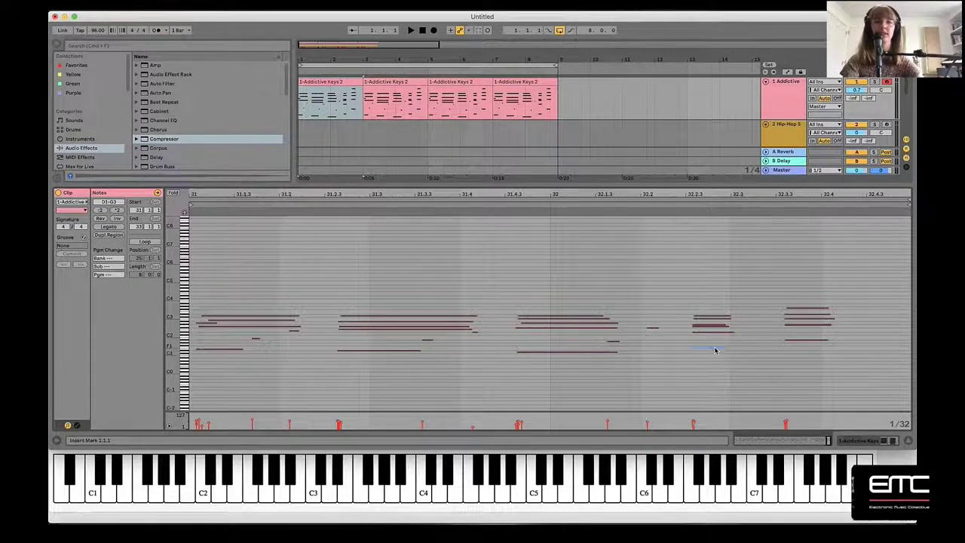
left_click(301, 104)
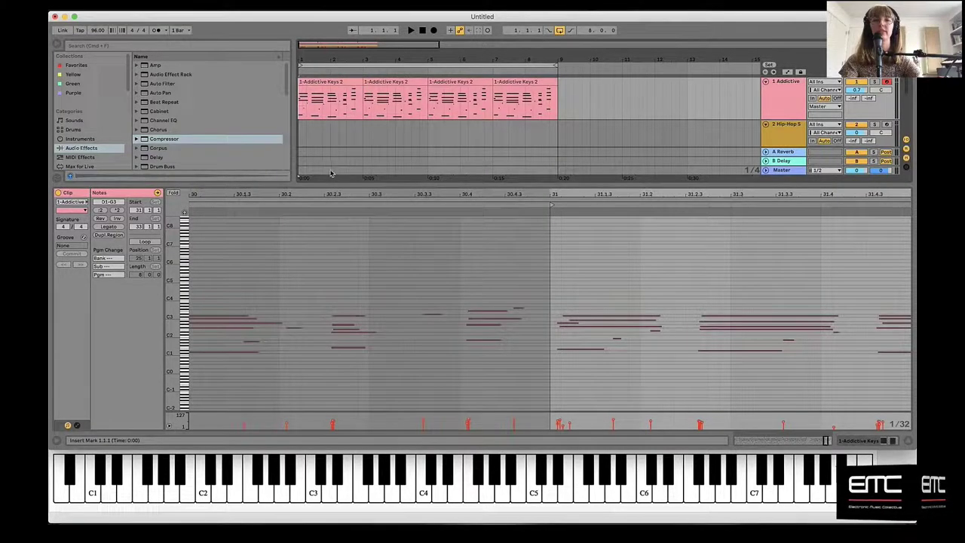
key("space")
left_click_drag(336, 184, 333, 240)
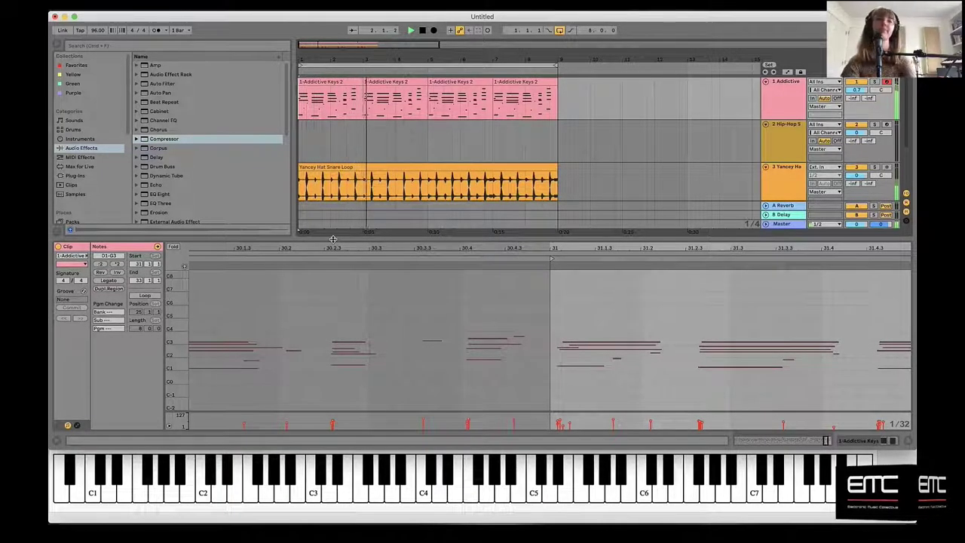
key("space")
Step: Lengthen all notes of the last chord in the first keys clip, from 32.3.3 to nearly the clip's end
double_click(352, 82)
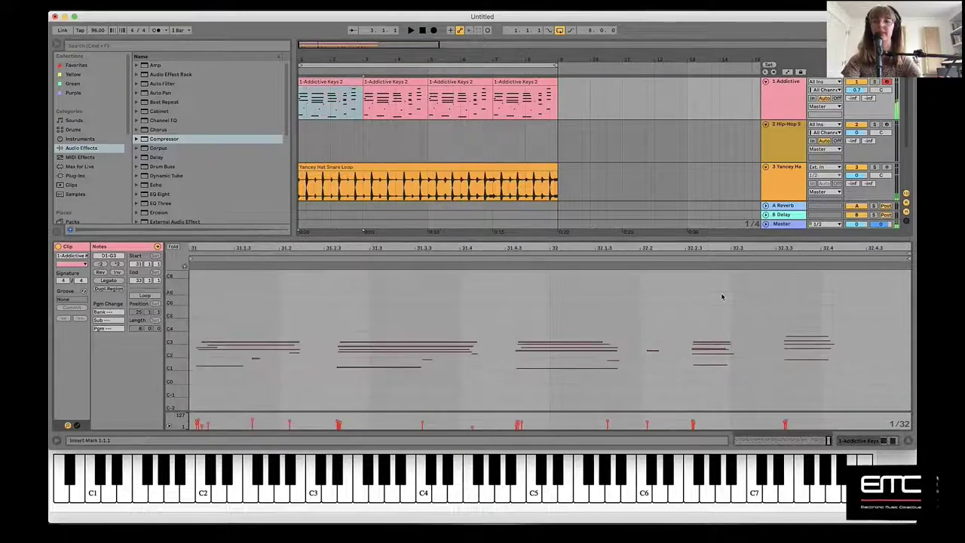
left_click_drag(771, 337, 875, 401)
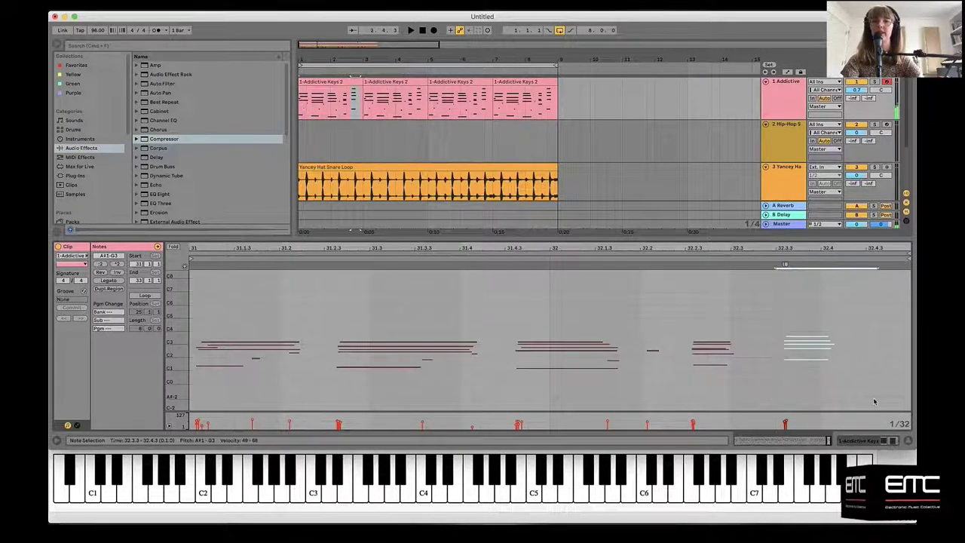
left_click_drag(827, 337, 896, 338)
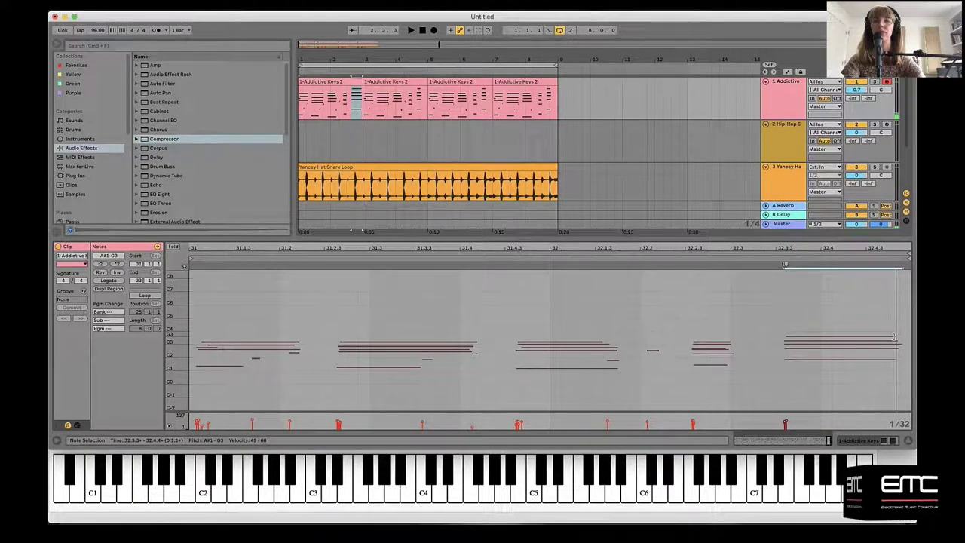
left_click_drag(896, 340, 897, 340)
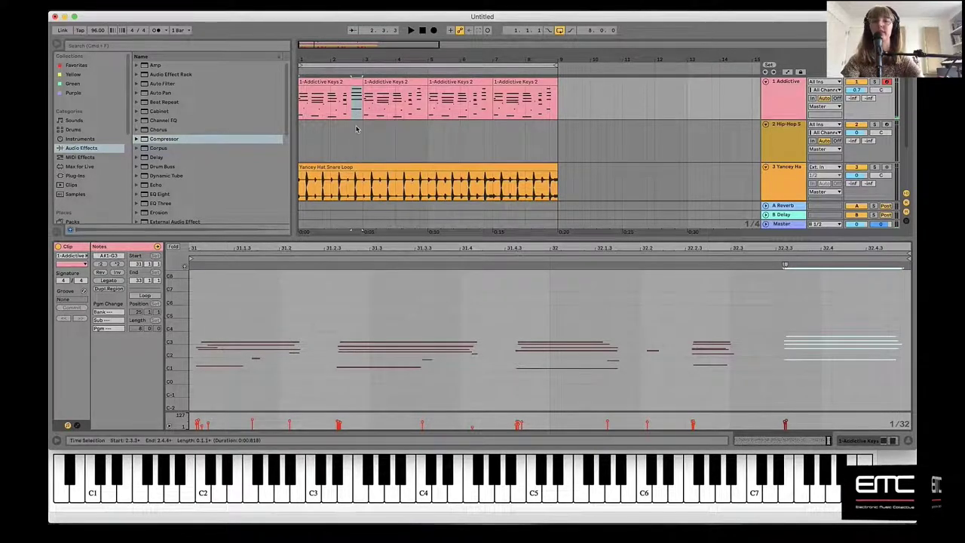
Step: Duplicate the edited first keys clip three times over the older copies up to bar 9 and play from bar 1
left_click(346, 85)
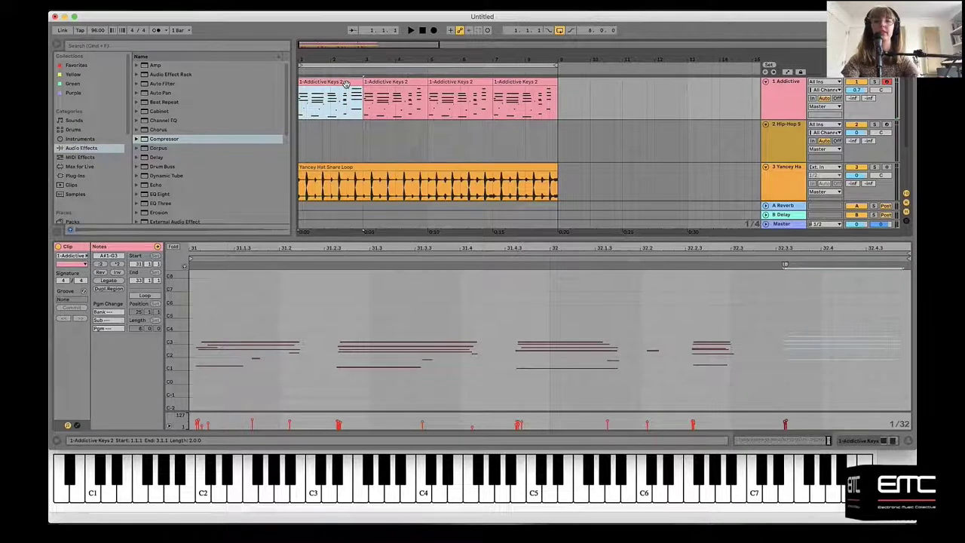
key("Right")
key("Right")
key("Right")
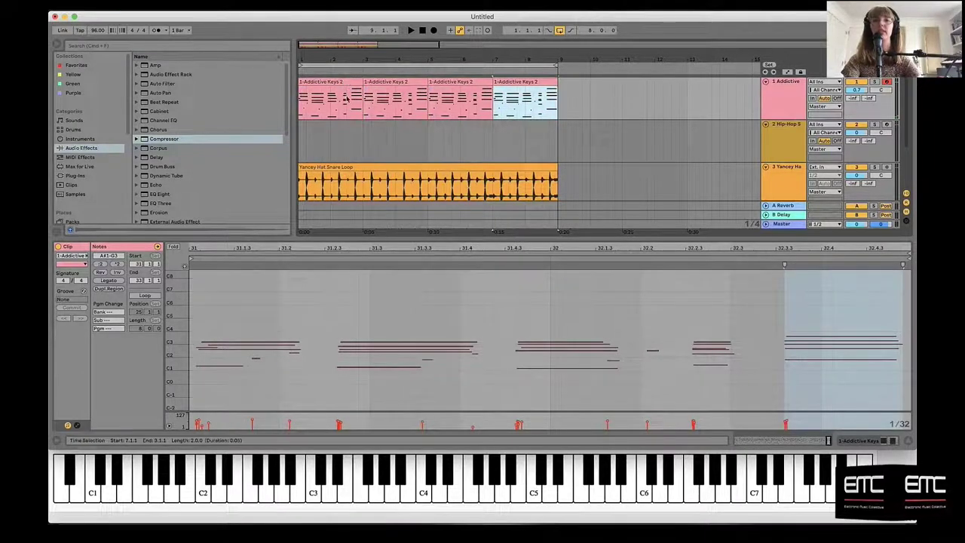
left_click(298, 128)
key("space")
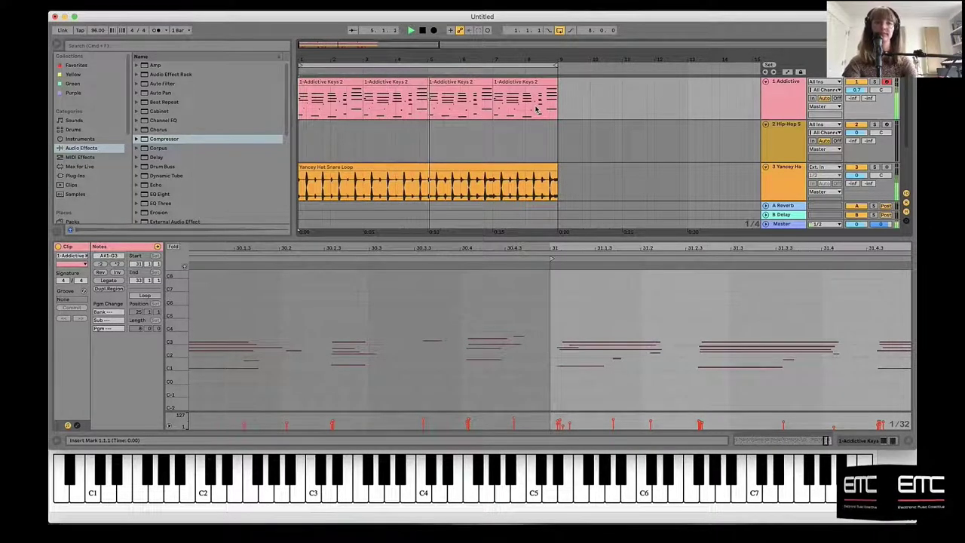
Step: Arm the Hip-Hop Sub Bass track and record an eight-bar bass part from bar 1
left_click(888, 126)
left_click(780, 147)
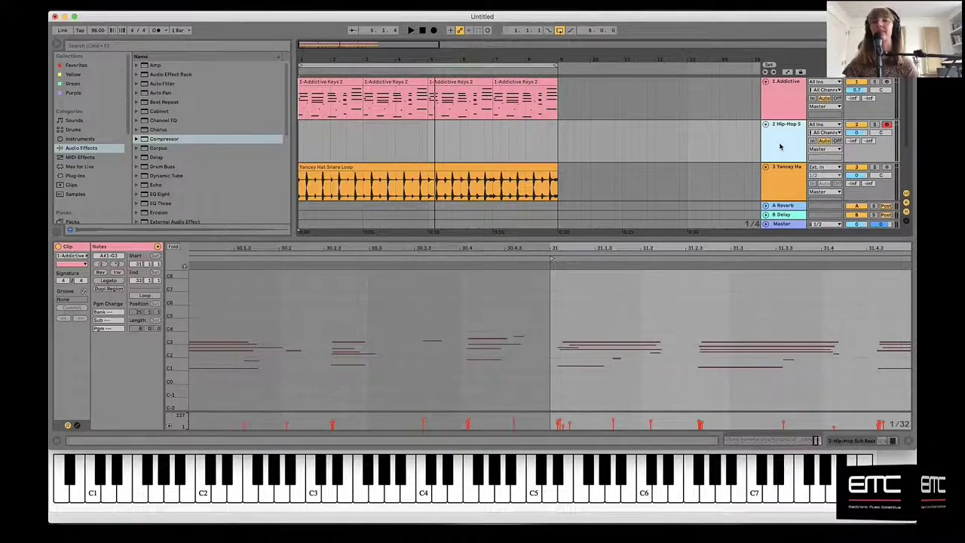
left_click_drag(729, 216, 558, 164)
left_click(303, 137)
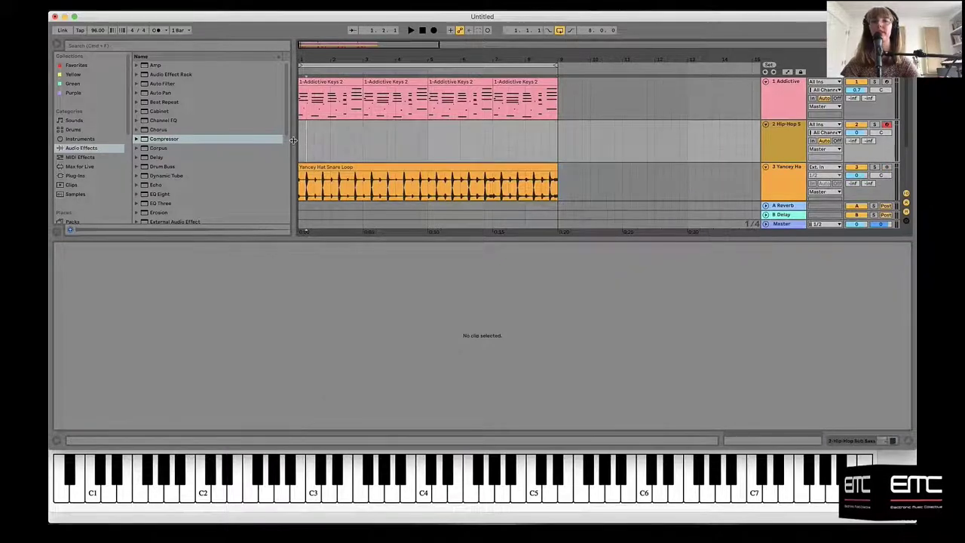
scroll(301, 144, "down", 2)
scroll(301, 143, "up", 2)
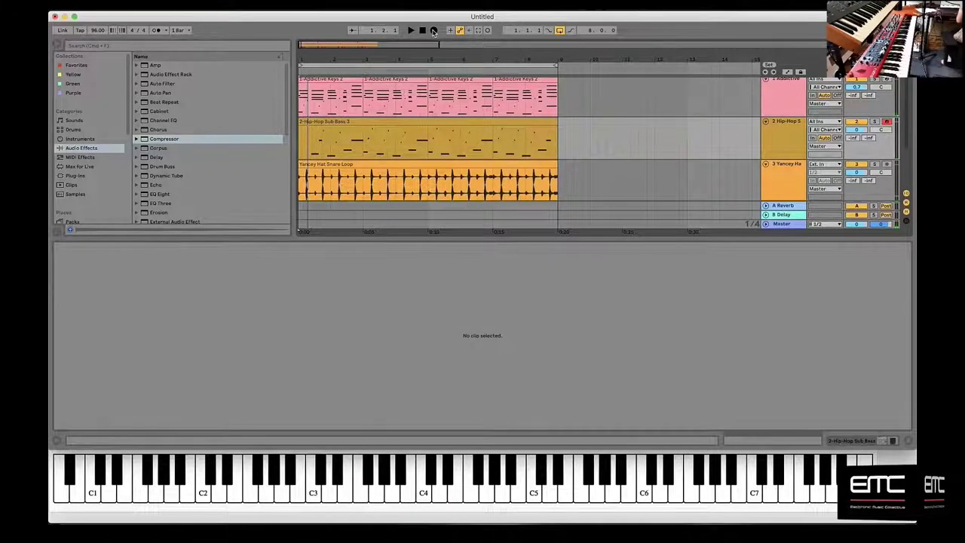
Step: Split out bars 5 and 6 of the sub bass recording, move that two-bar clip to bar 1 and play it
left_click(494, 140)
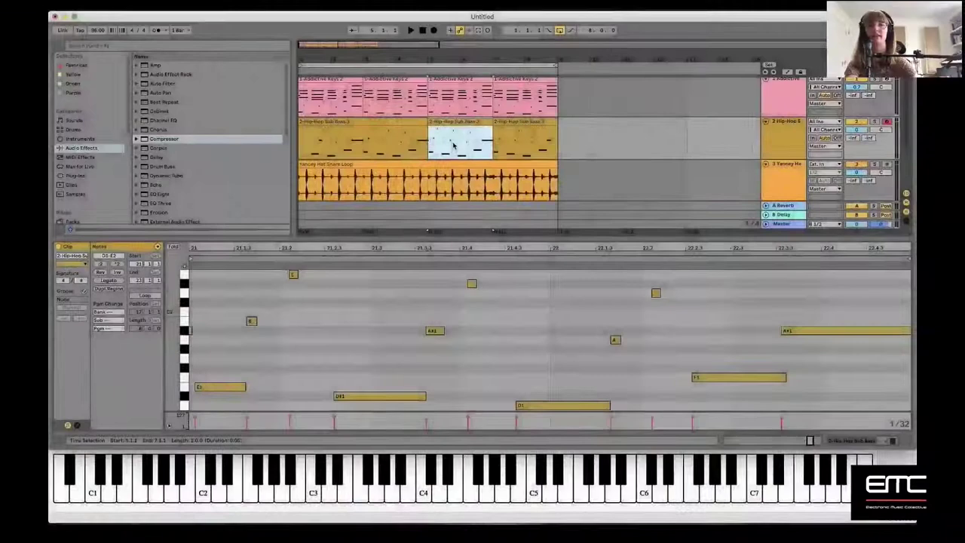
left_click_drag(451, 124, 303, 130)
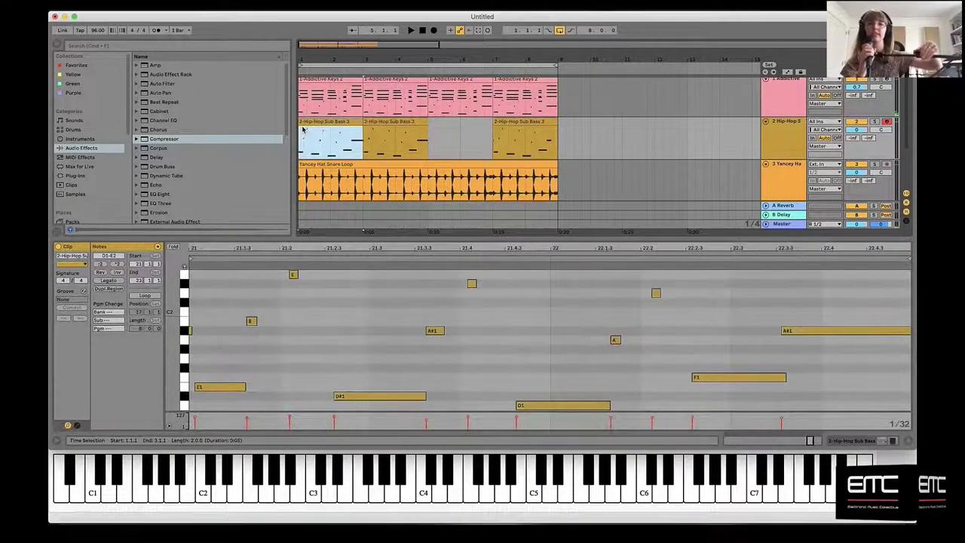
key("space")
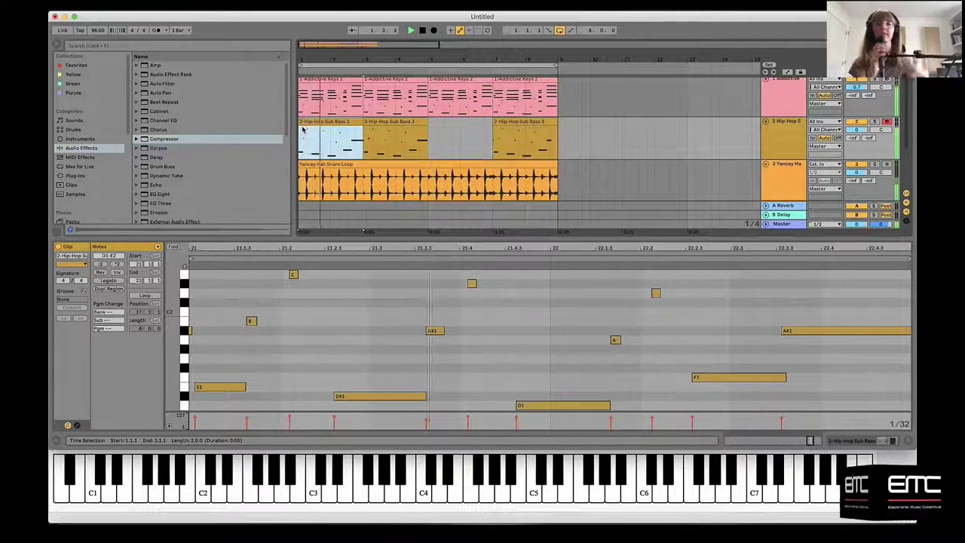
left_click(783, 140)
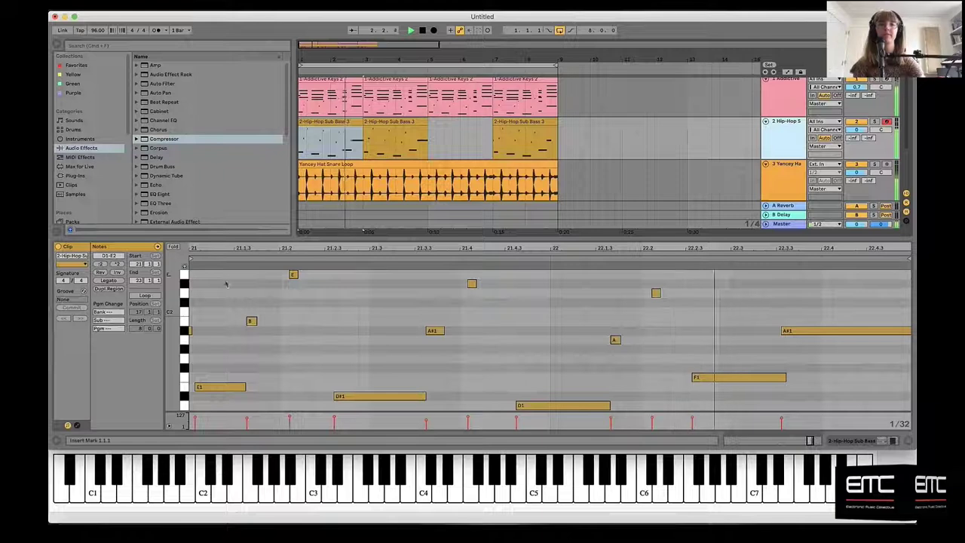
key("space")
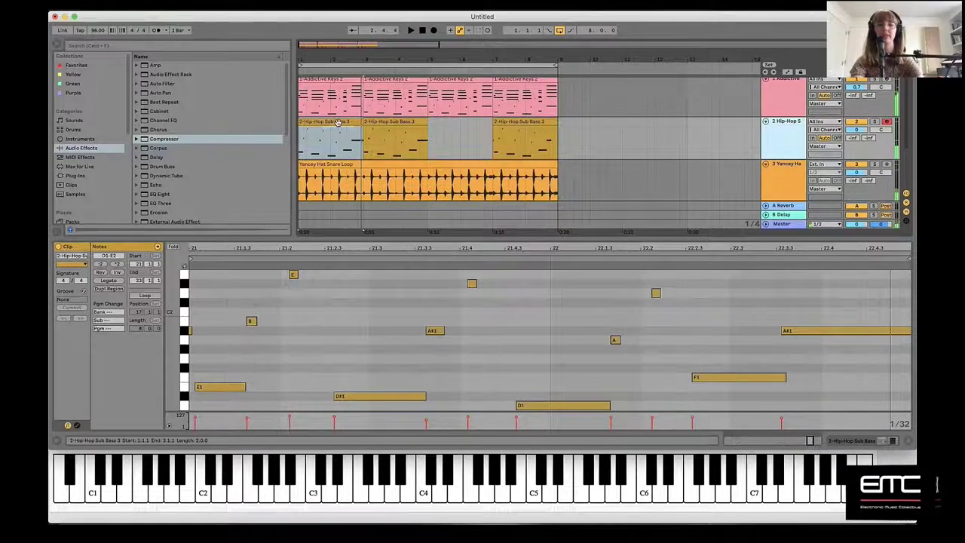
Step: Duplicate the first two-bar sub bass clip three times to fill the eight bars
left_click(338, 122)
key("super+d")
key("super+d")
key("super+d")
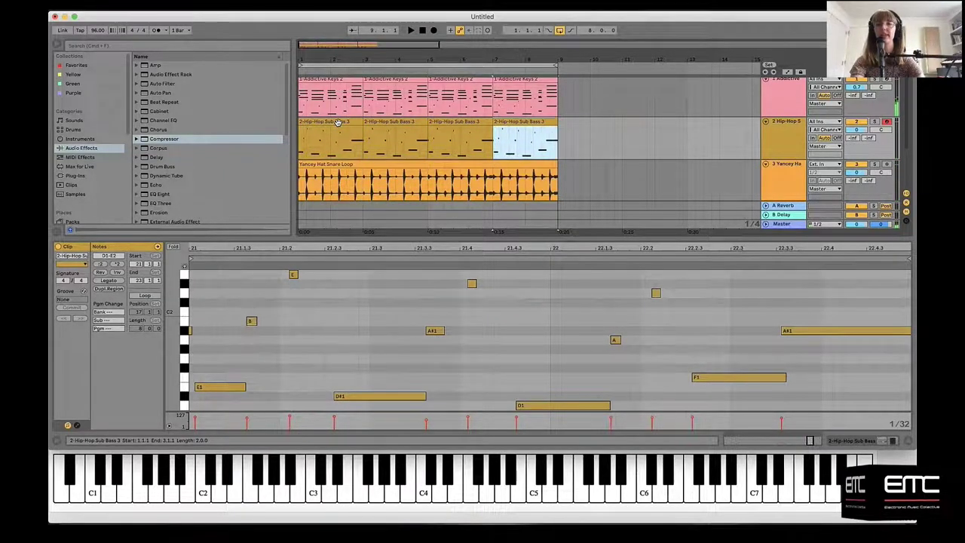
Step: Show the Hip-Hop Sub Bass track's devices and play the whole arrangement from bar 1
left_click(778, 123)
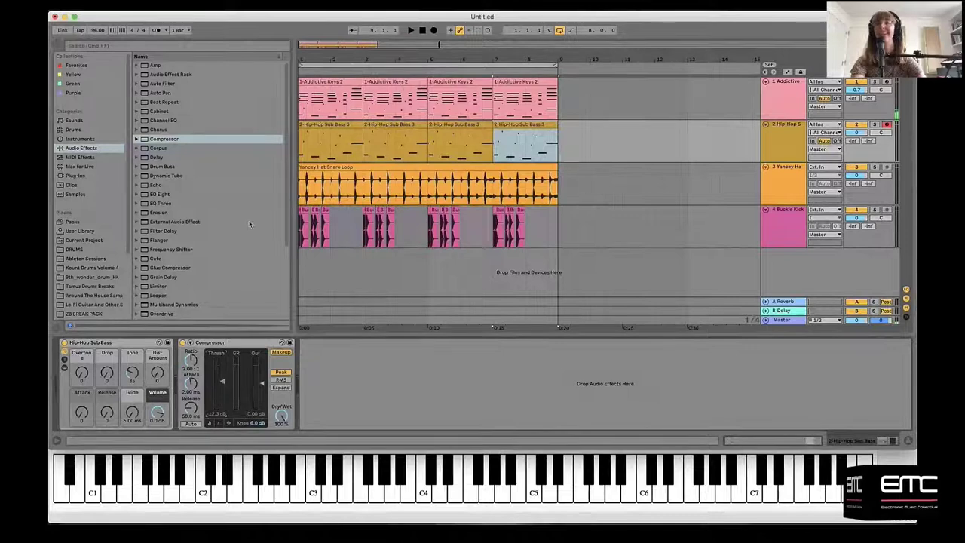
left_click(301, 143)
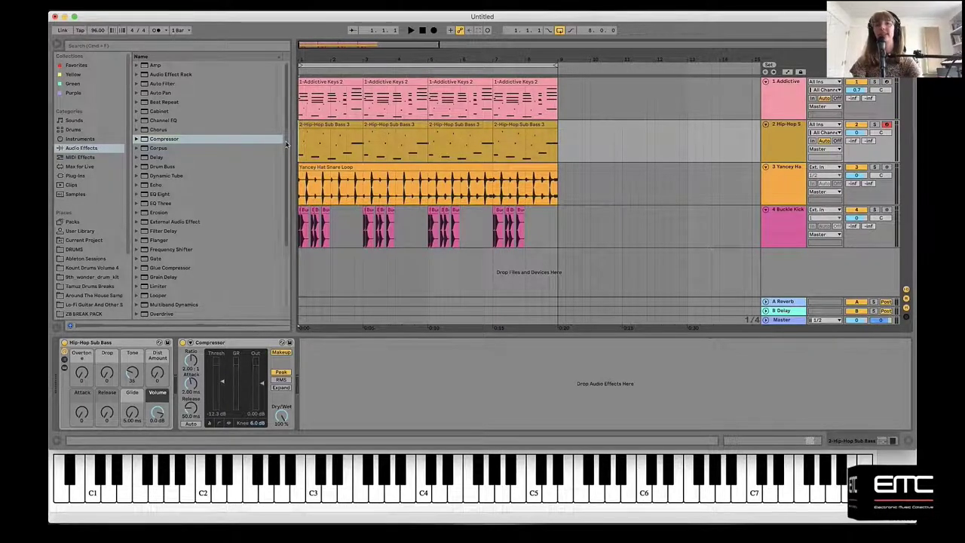
key("space")
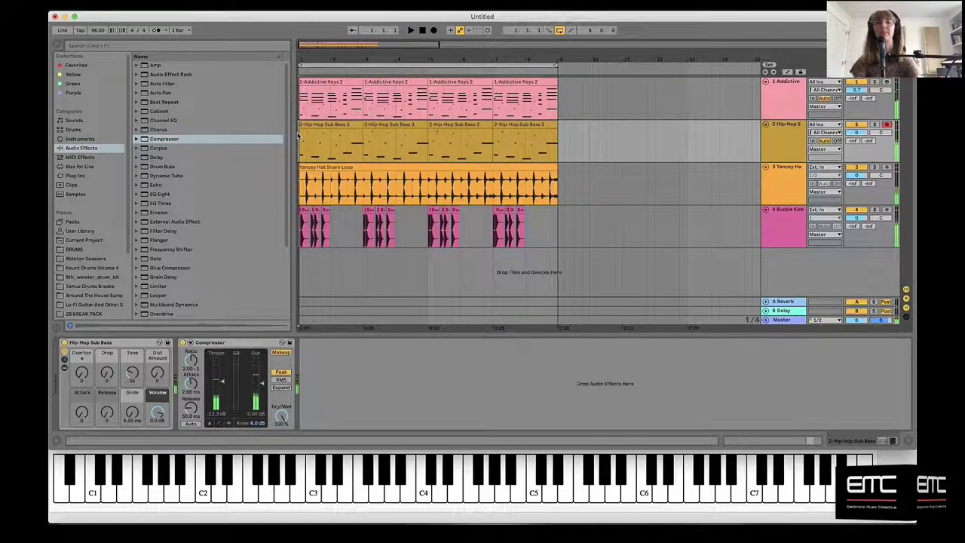
Step: Set the insert marker at bar 1 on the Addictive Keys track and view the Step Wide score in Adobe Acrobat Reader
left_click(300, 96)
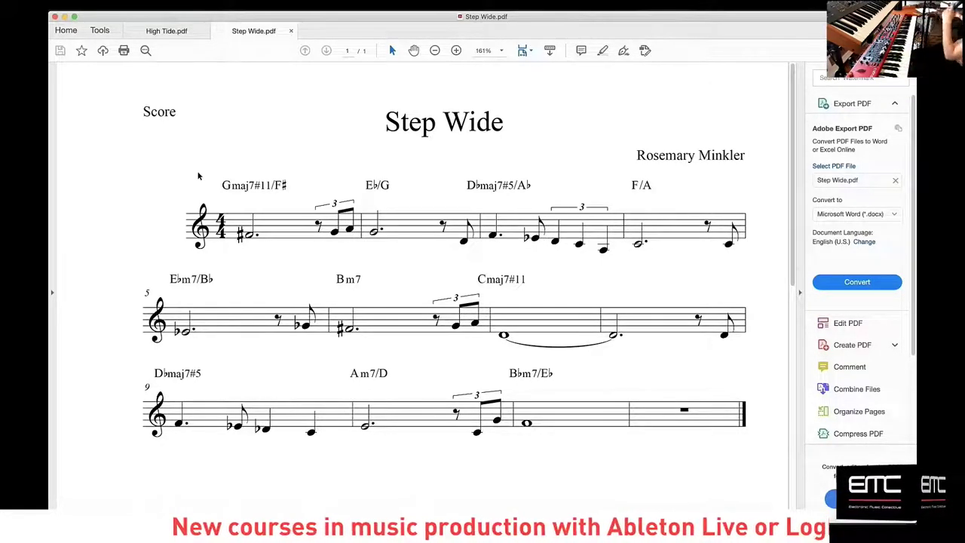
left_click(411, 528)
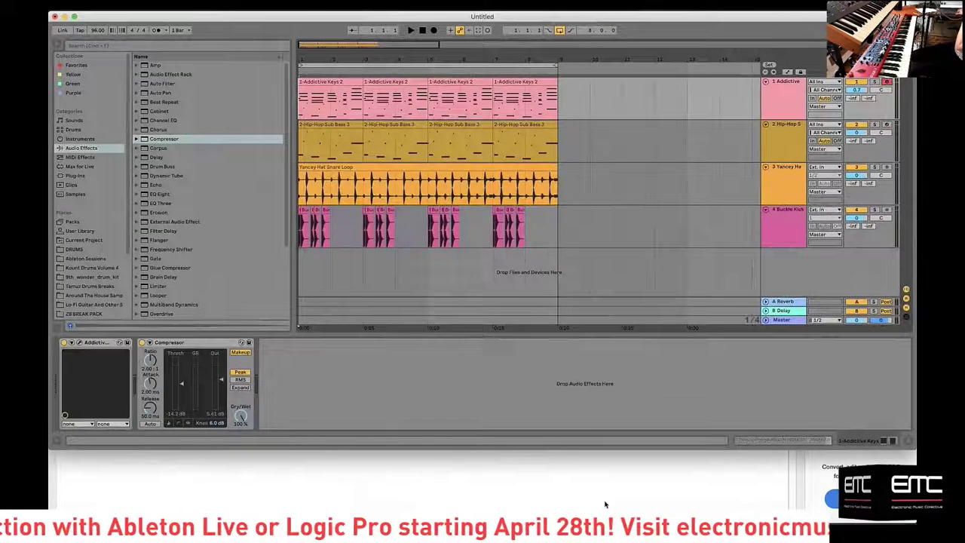
left_click(475, 507)
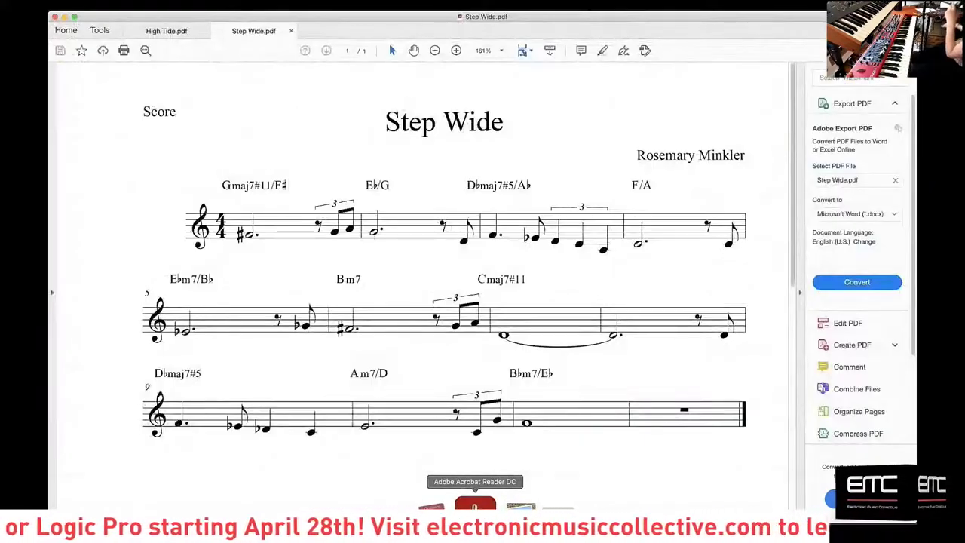
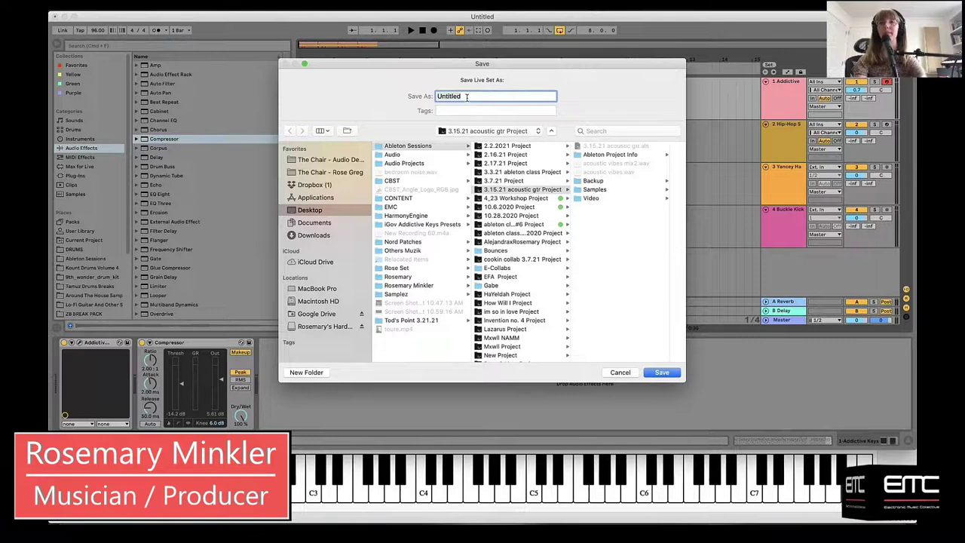
Step: Save the Live Set as 4.1.21 in the 3.15.21 acoustic gtr Project folder
type("4.1.21")
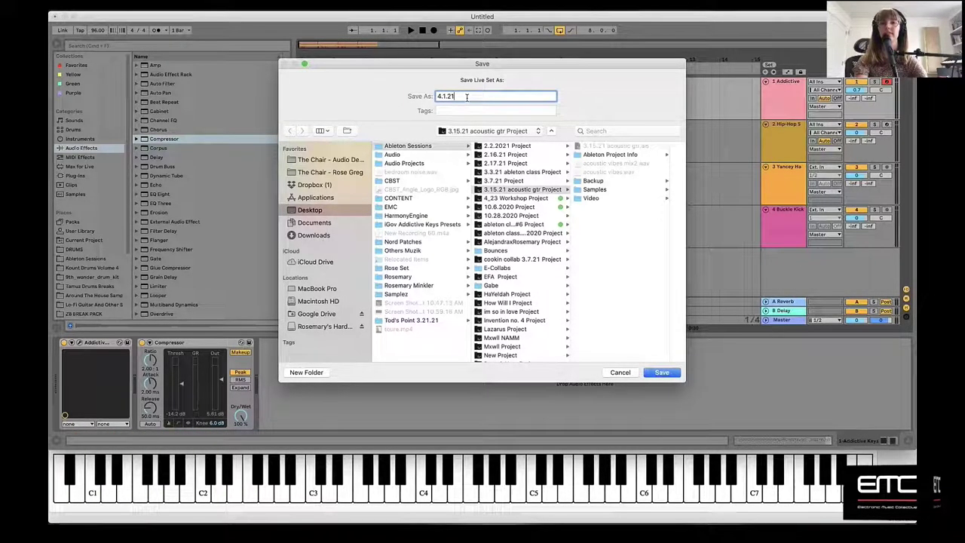
key("Return")
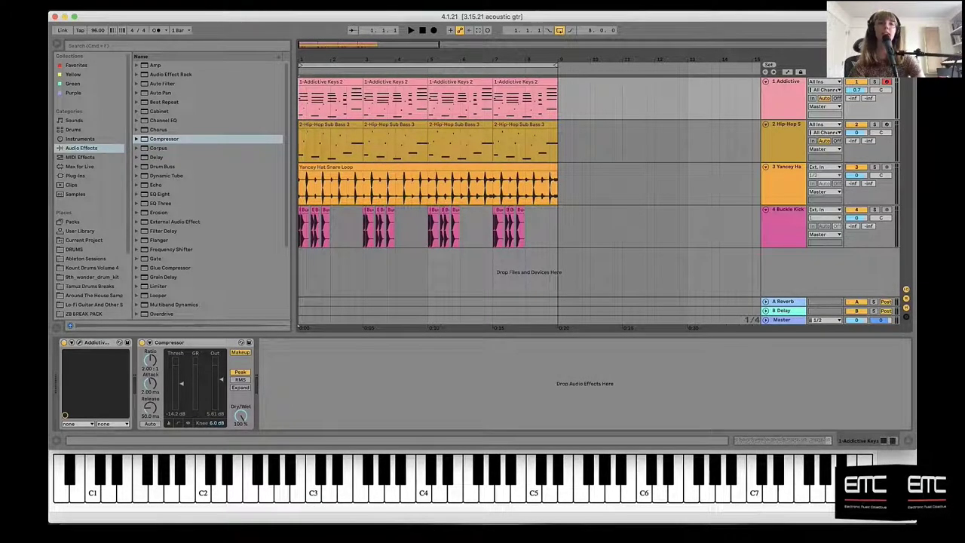
Step: Open the recent Live Set 3.15.21 acoustic gtr
left_click(103, 7)
mouse_move(150, 37)
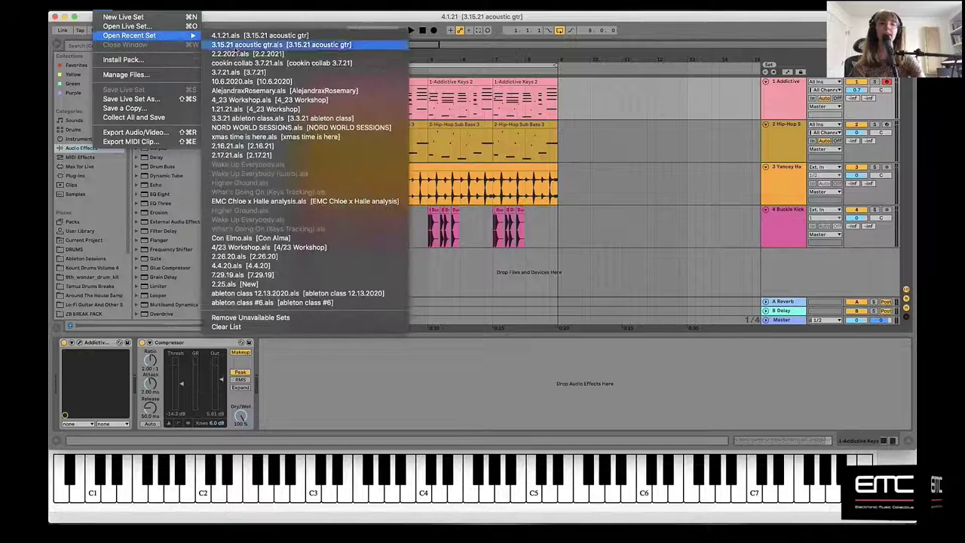
left_click(243, 47)
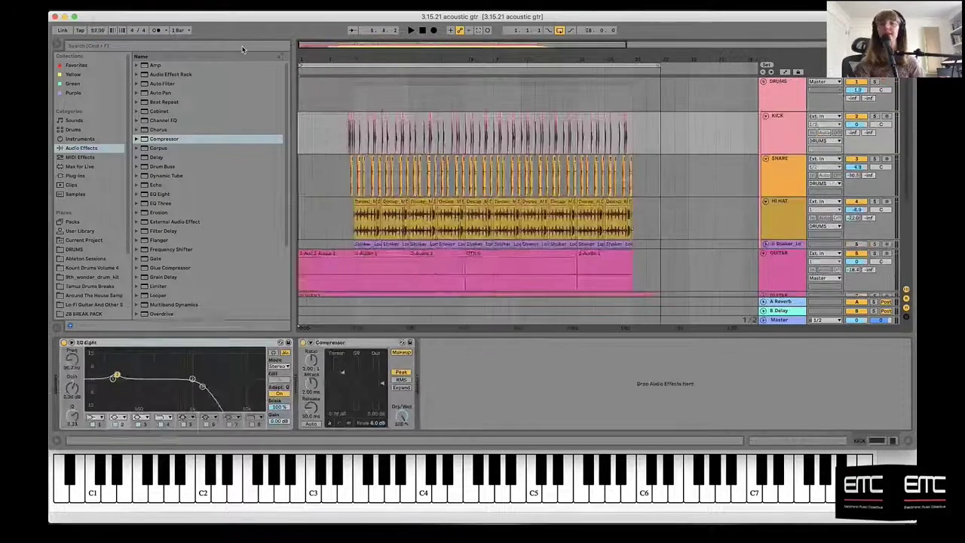
Step: Look through the arrangement's drum, guitar and bass tracks
scroll(517, 151, "down", 5)
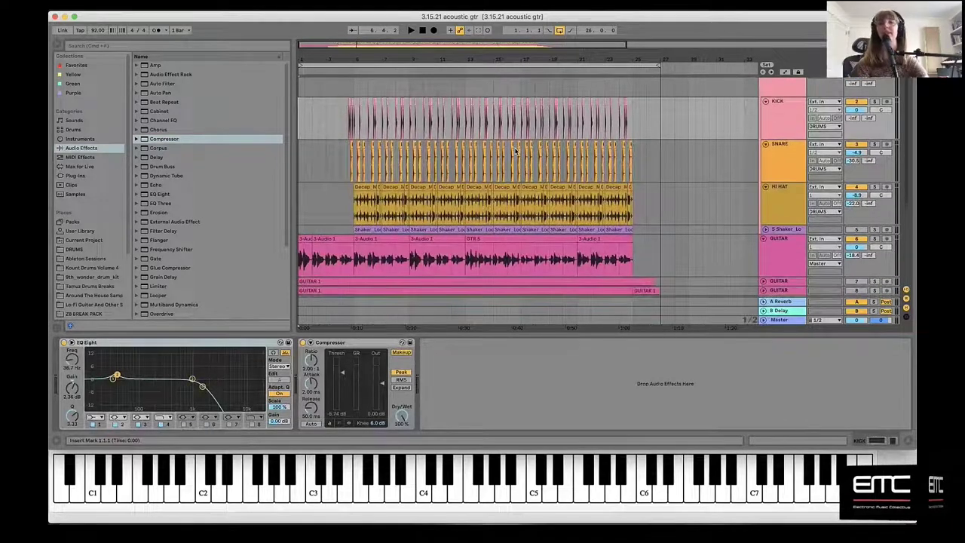
scroll(517, 150, "down", 2)
scroll(516, 151, "up", 6)
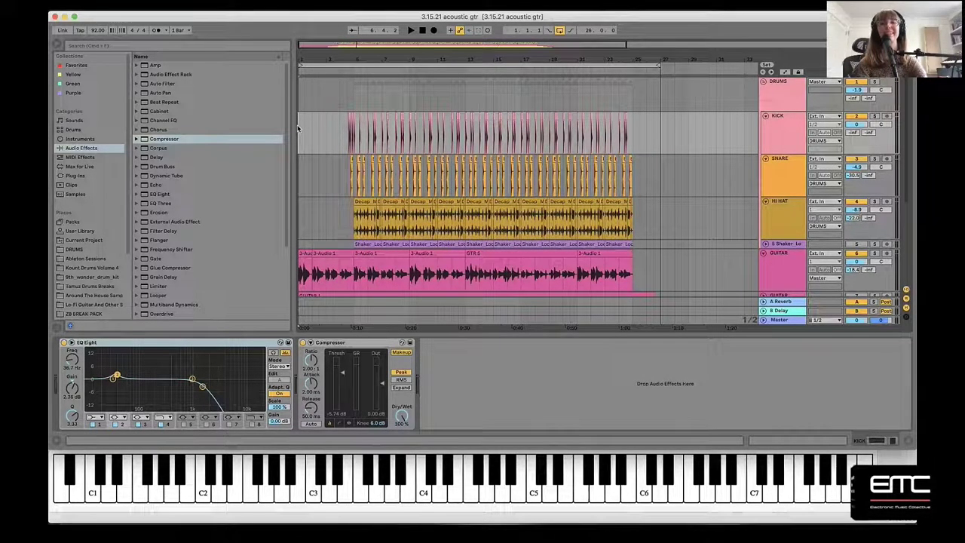
scroll(382, 176, "down", 2)
scroll(383, 177, "down", 1)
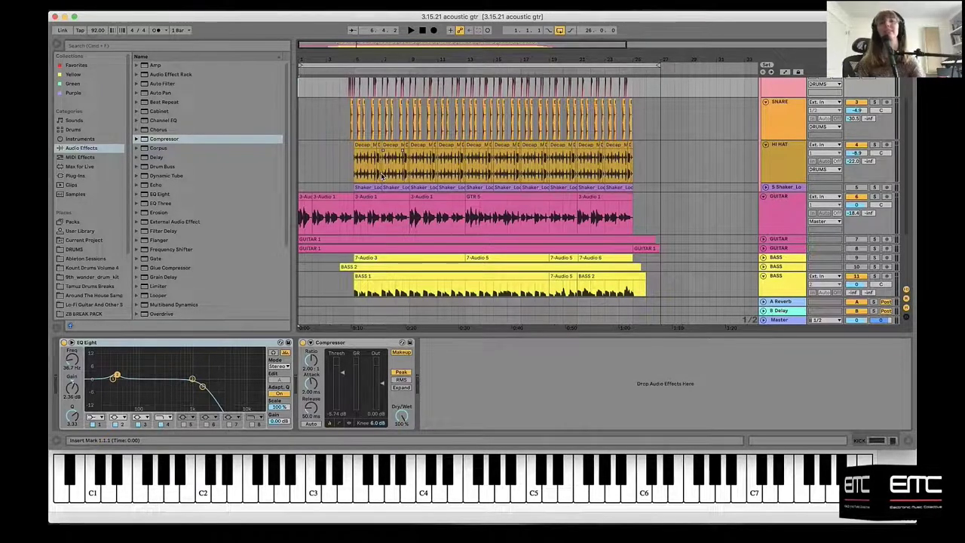
scroll(382, 175, "down", 1)
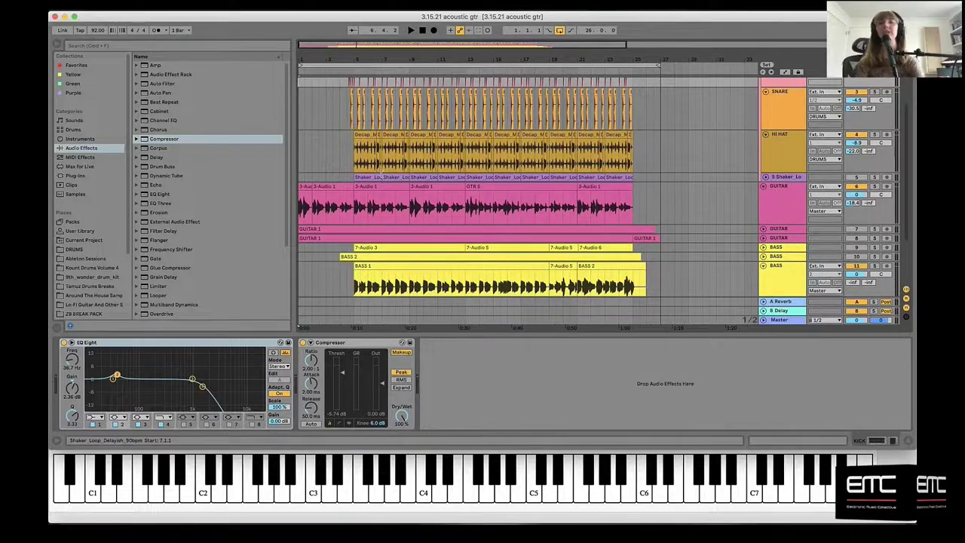
Step: Set the insert marker at bar 1 on the HI HAT track and check the audio device preferences
left_click(300, 137)
key("super+comma")
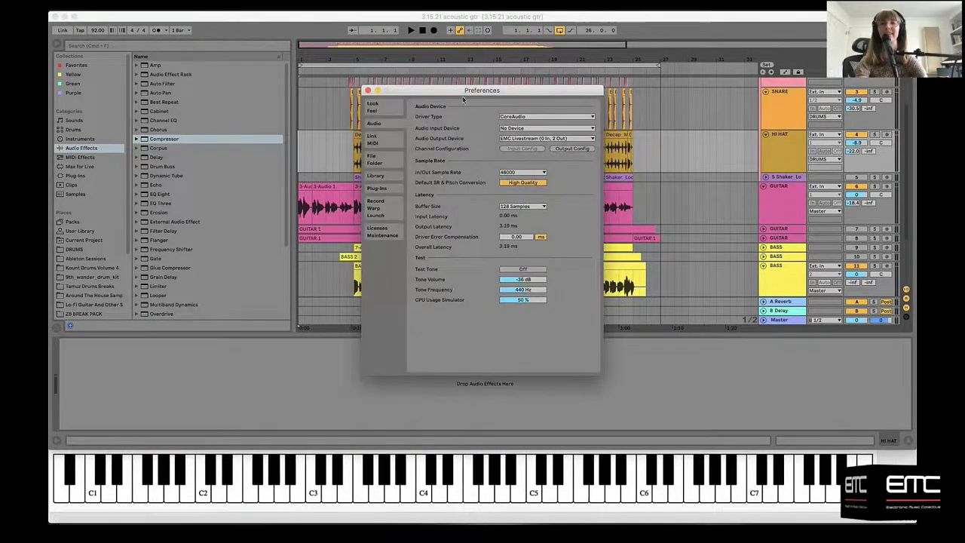
left_click(368, 91)
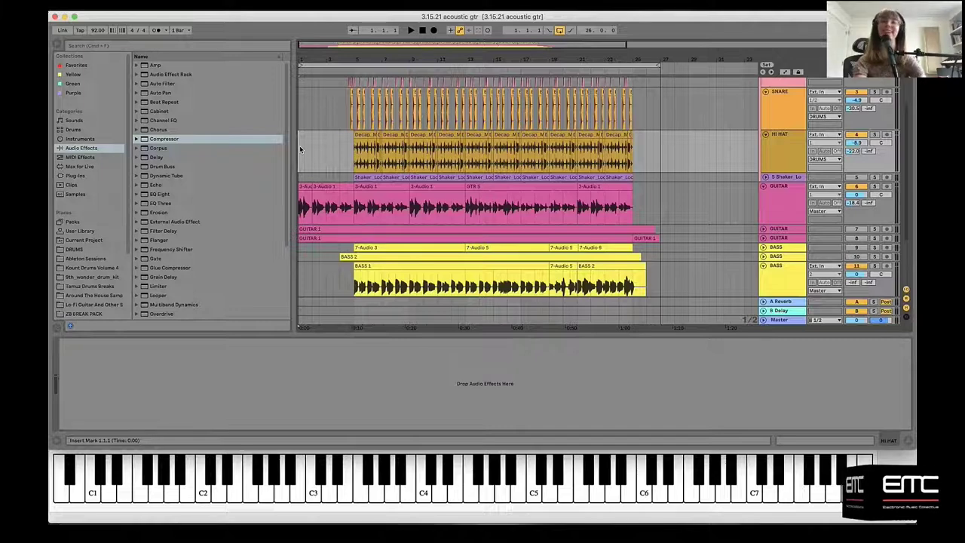
Step: Solo the expanded GUITAR track, listen to its opening bars from bar 1 and remove the solo
scroll(434, 151, "down", 3)
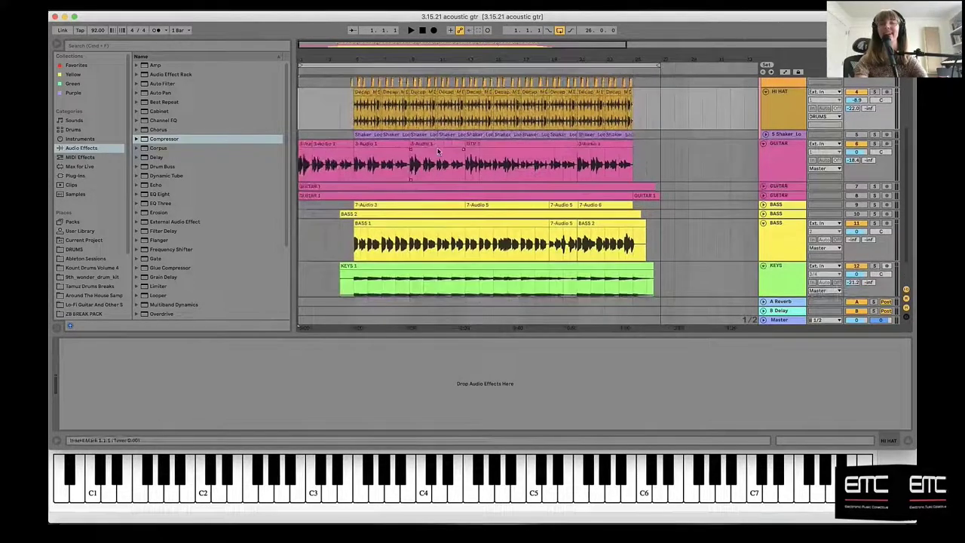
scroll(436, 151, "up", 2)
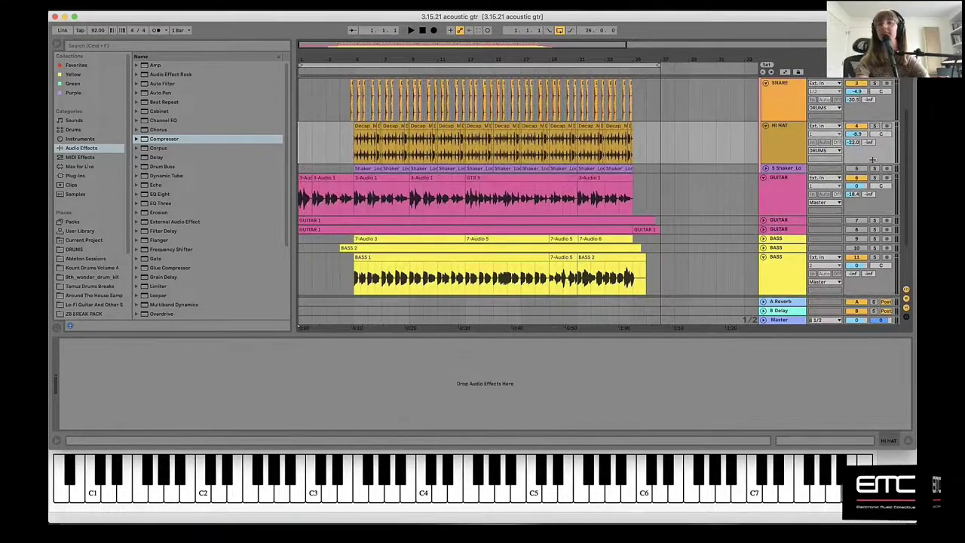
left_click(875, 178)
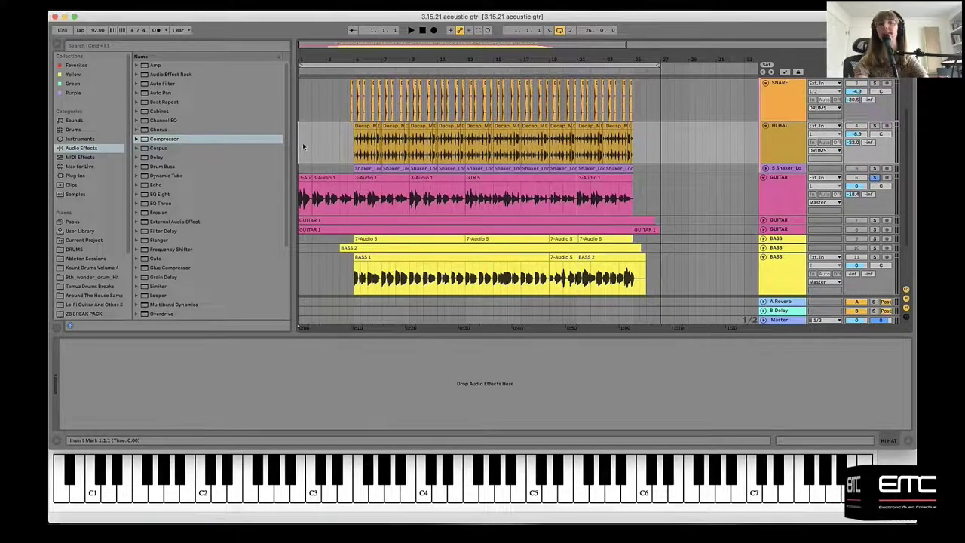
key("space")
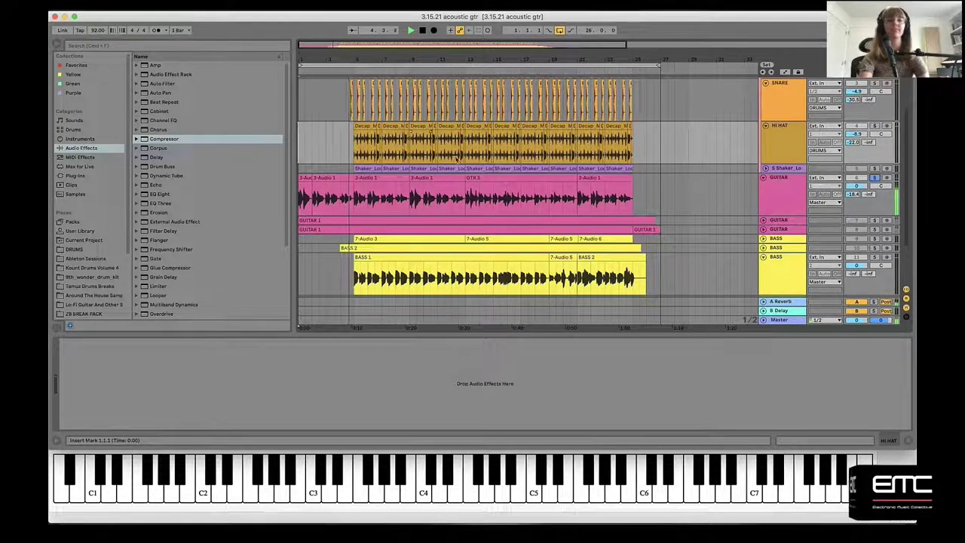
key("space")
left_click(875, 178)
left_click(305, 119)
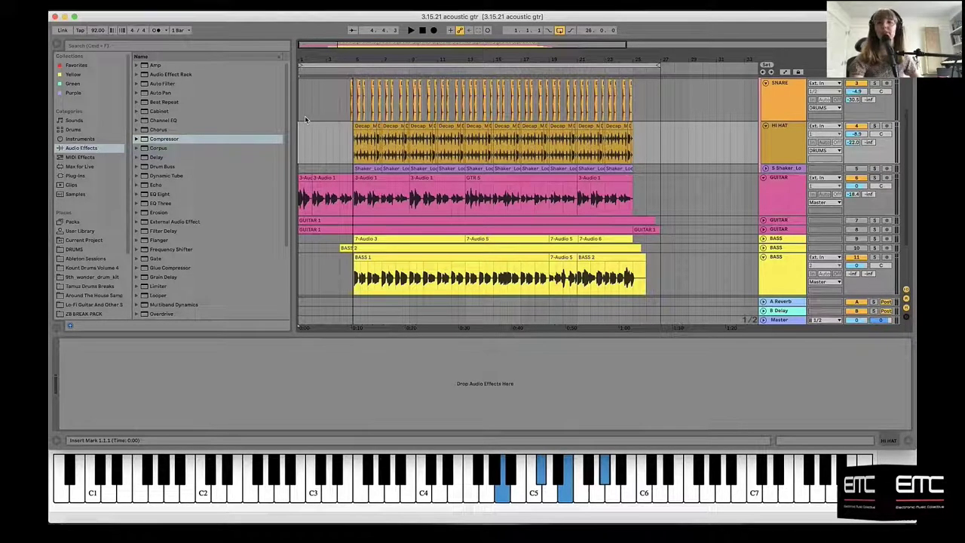
Step: Insert a new MIDI track below the KEYS track
scroll(857, 279, "down", 3)
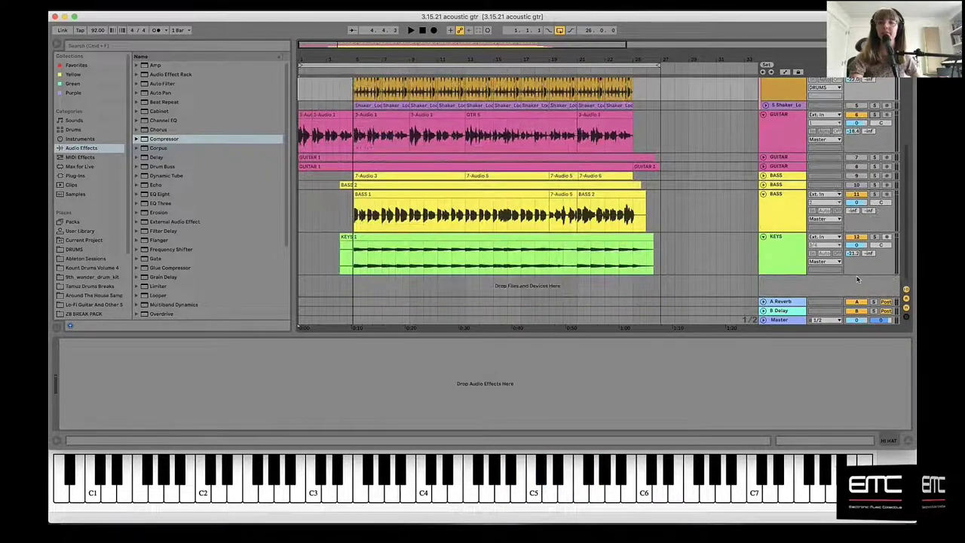
scroll(857, 280, "up", 1)
scroll(857, 280, "down", 1)
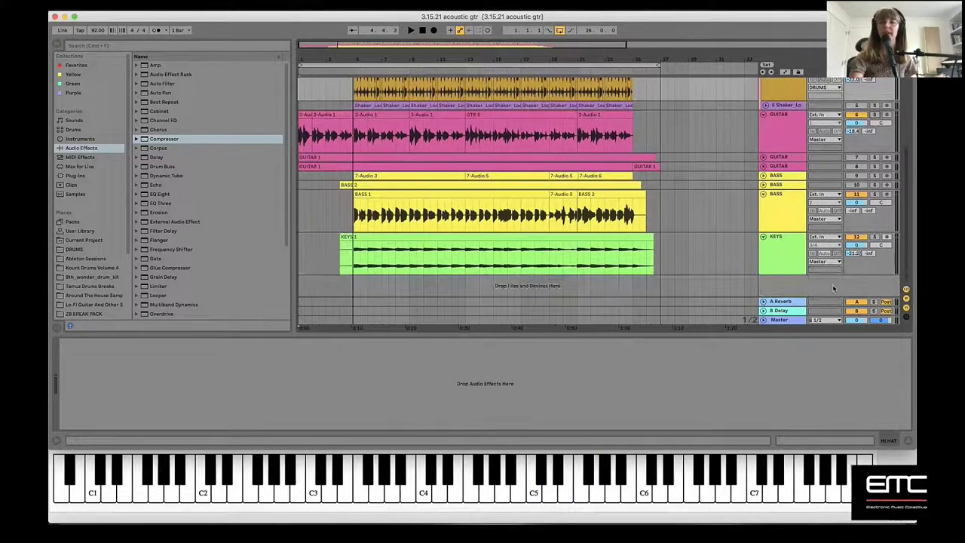
right_click(833, 288)
left_click(861, 298)
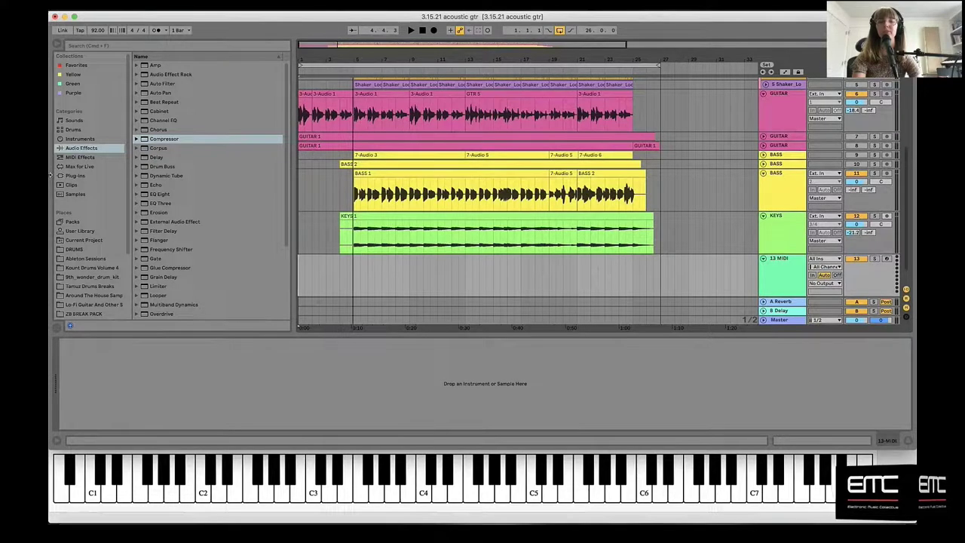
Step: Load the XLN Audio plug-in Addictive Keys onto the new MIDI track and close its plug-in window
scroll(90, 226, "down", 2)
left_click(75, 154)
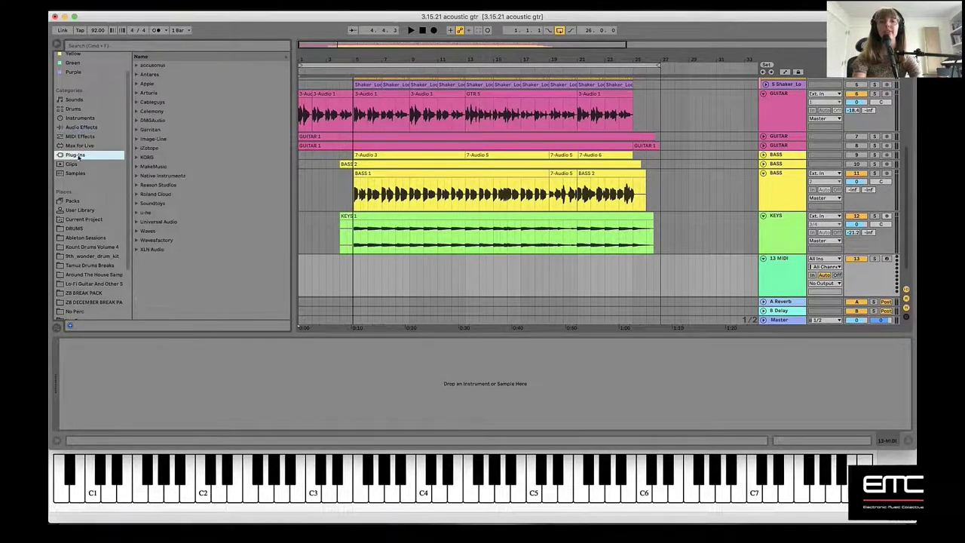
left_click(137, 249)
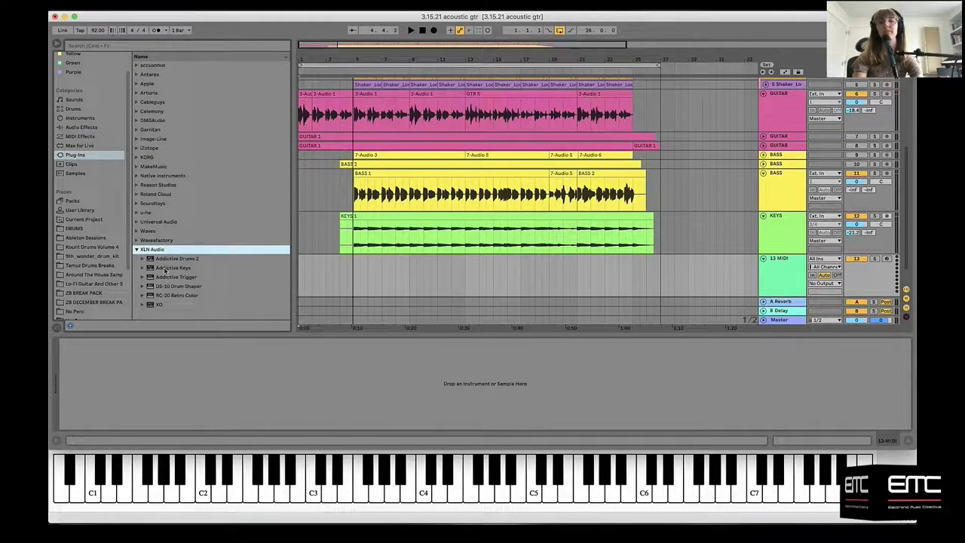
left_click_drag(165, 269, 347, 279)
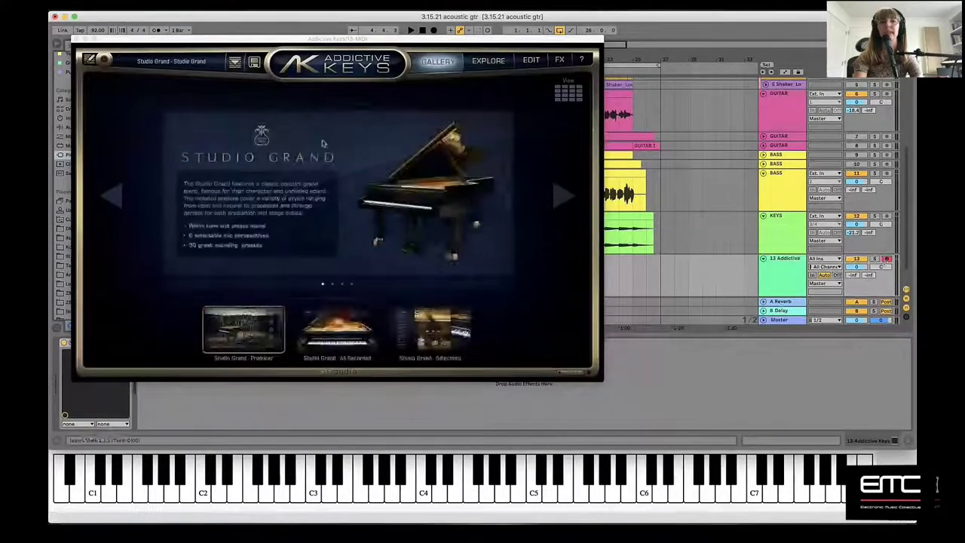
left_click(76, 41)
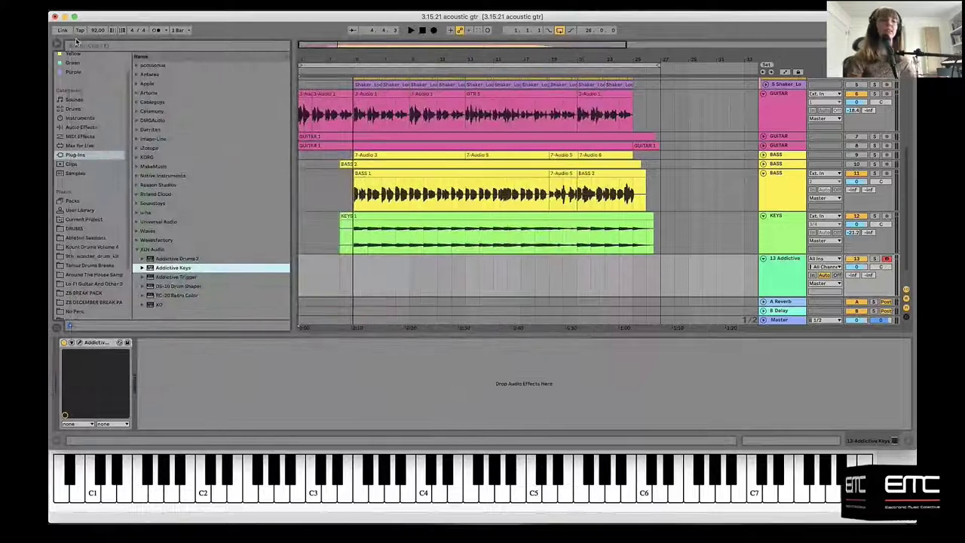
Step: Place the insert marker at bar 1 on the HI HAT track and play the whole arrangement
left_click(302, 270)
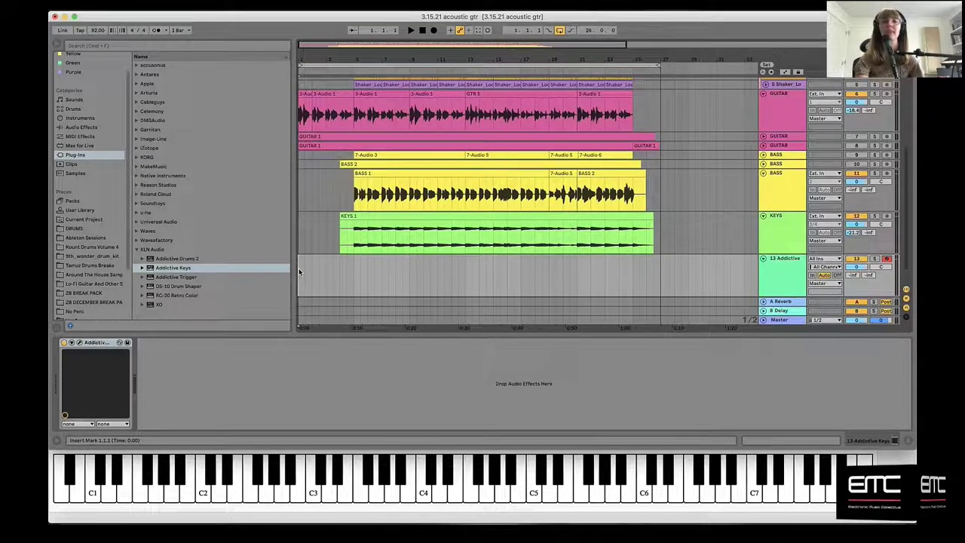
scroll(379, 105, "up", 3)
scroll(379, 104, "up", 1)
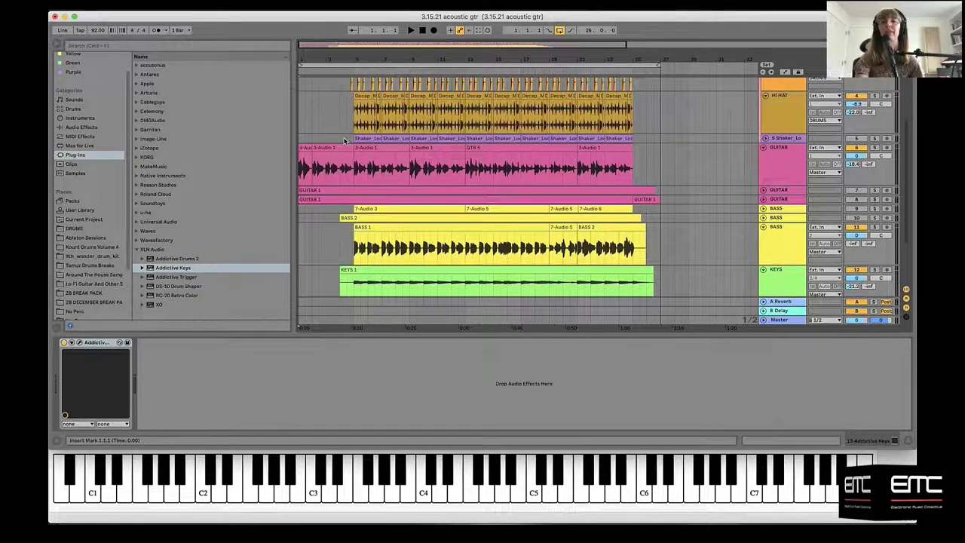
scroll(343, 138, "down", 5)
scroll(343, 138, "up", 4)
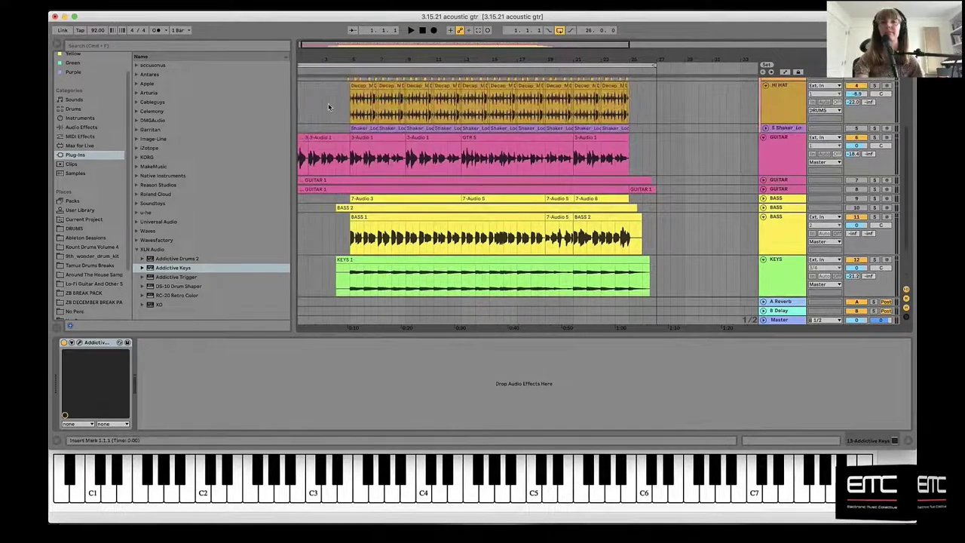
scroll(328, 103, "up", 1)
left_click(300, 105)
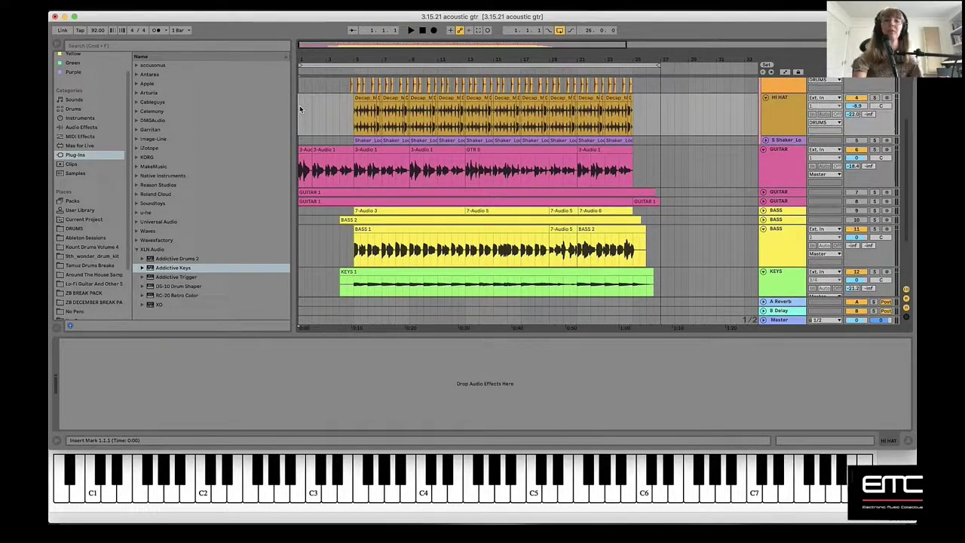
key("space")
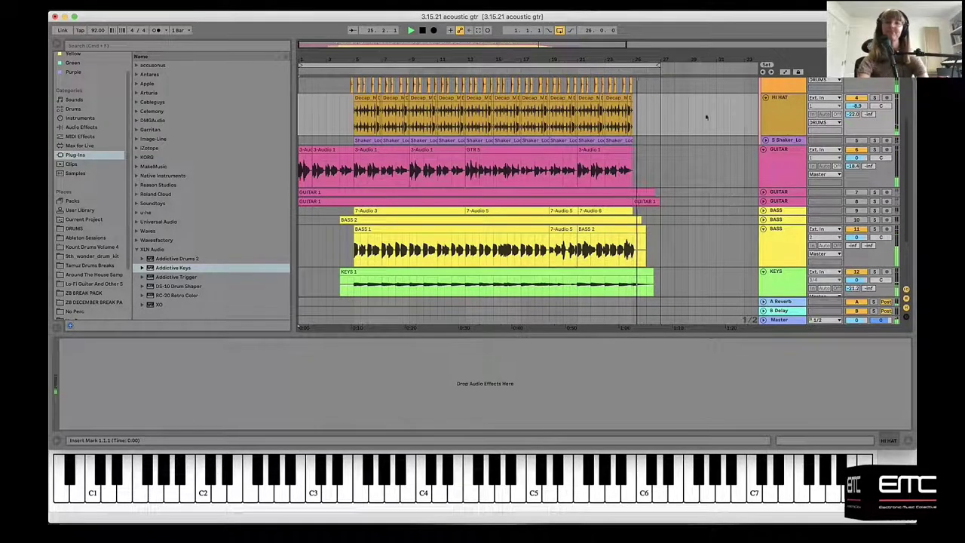
Step: Look over the full arrangement and inspect the device chains of the drum tracks, including SNARE and HI HAT
scroll(658, 121, "up", 5)
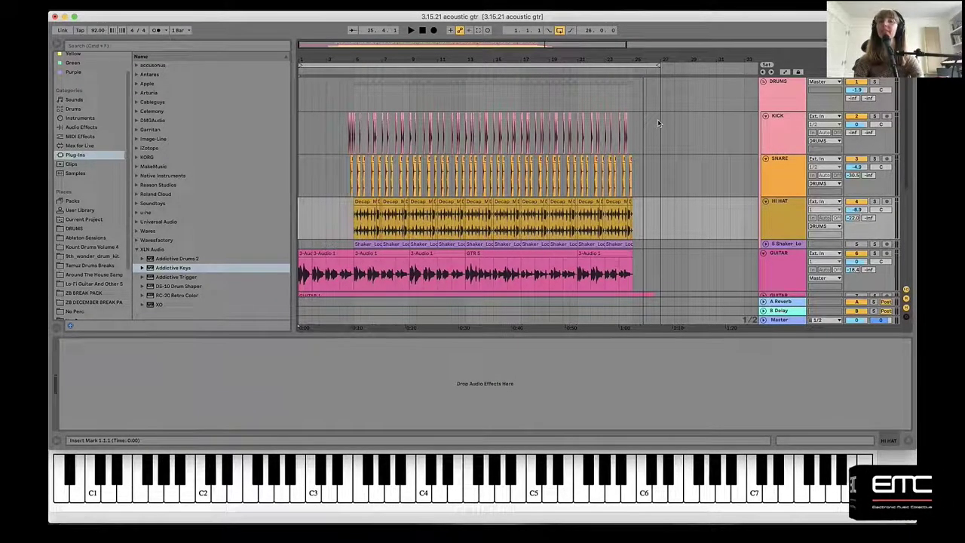
scroll(327, 211, "down", 5)
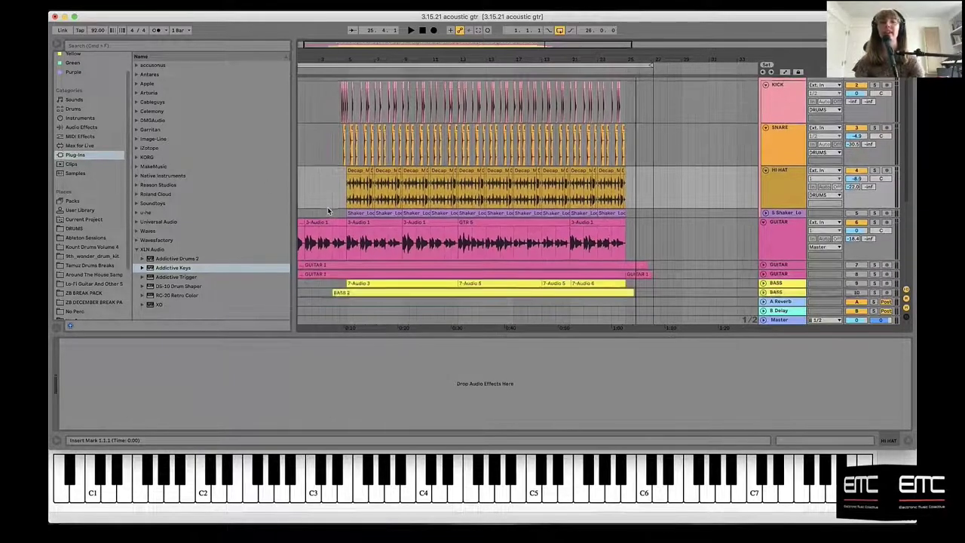
scroll(328, 210, "up", 2)
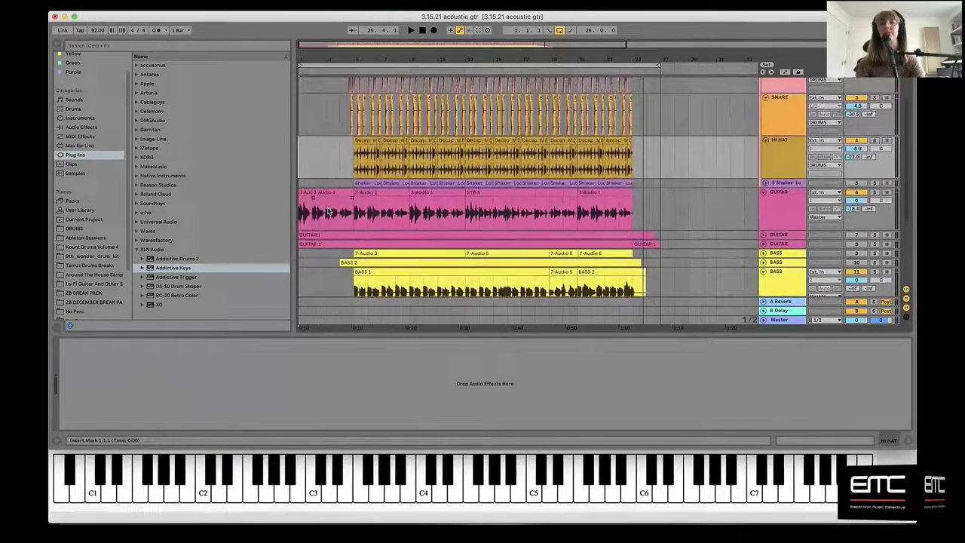
scroll(328, 211, "up", 4)
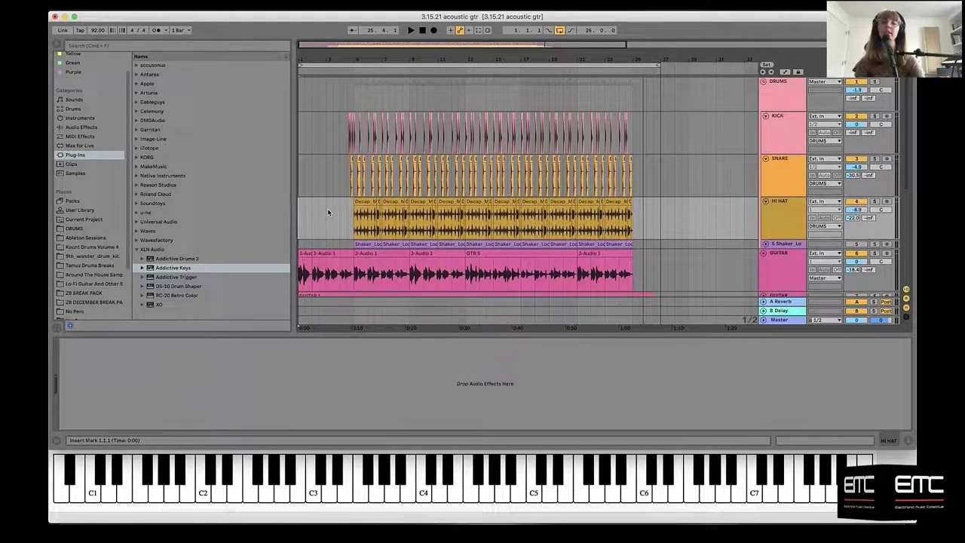
scroll(328, 209, "down", 6)
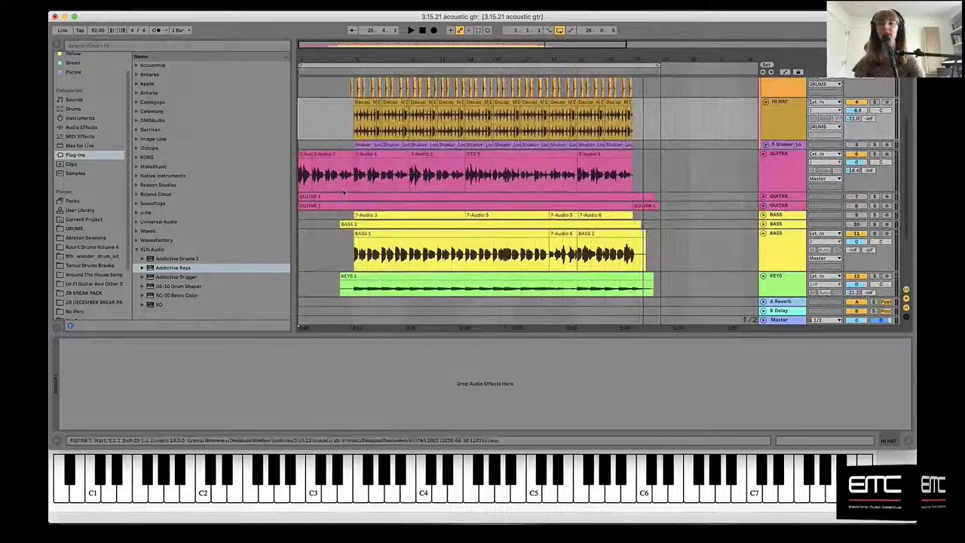
scroll(341, 166, "up", 6)
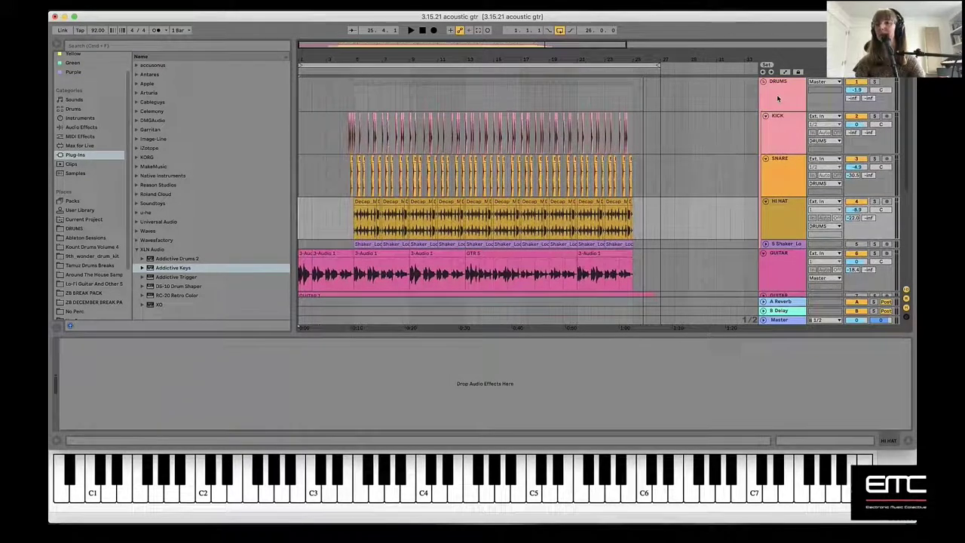
left_click(779, 111)
left_click(786, 178)
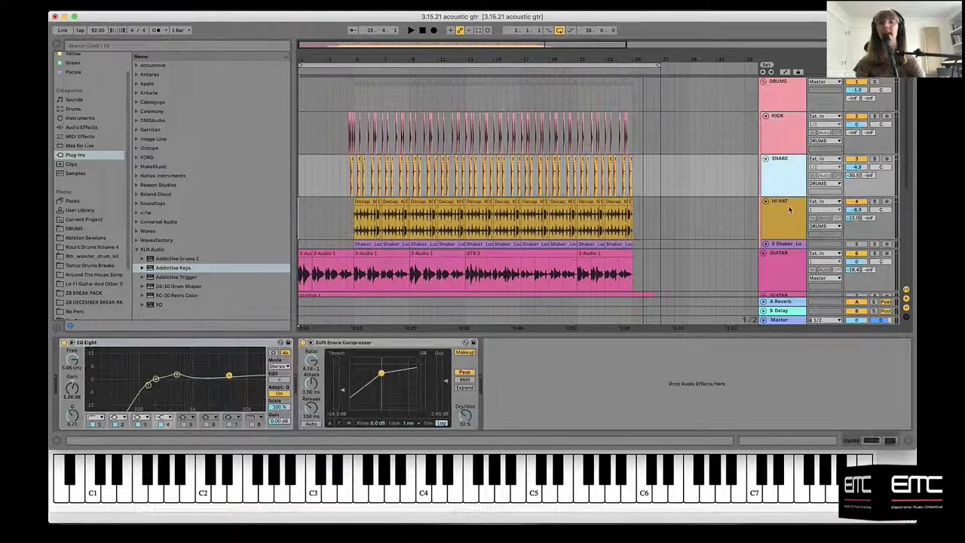
left_click(790, 222)
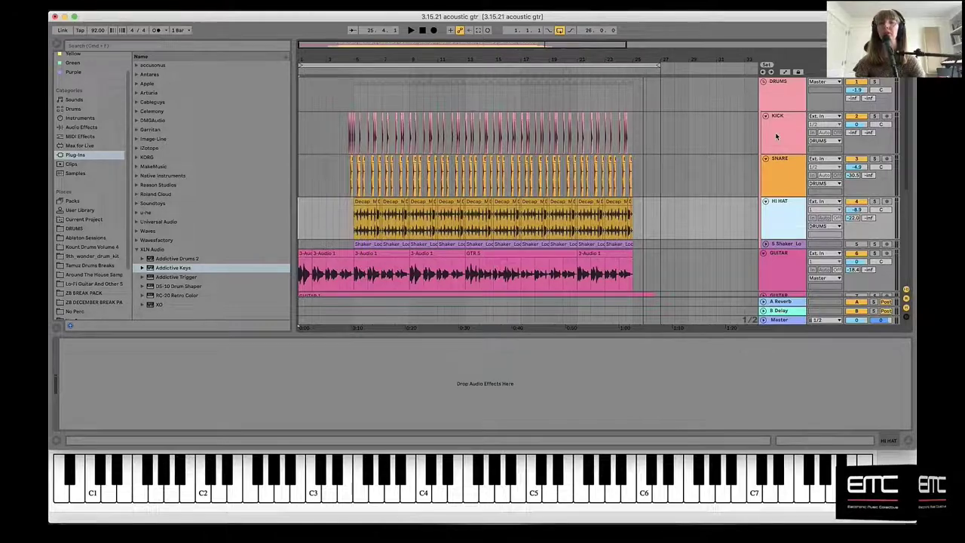
Step: Inspect the devices of the expanded BASS track and the KEYS track, placing the insert marker at bar 5
scroll(768, 176, "down", 10)
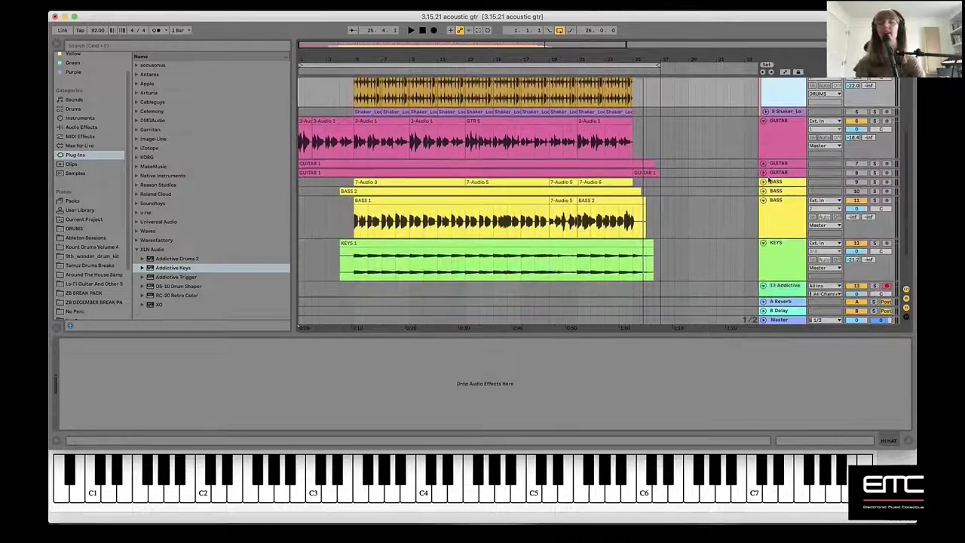
left_click(775, 170)
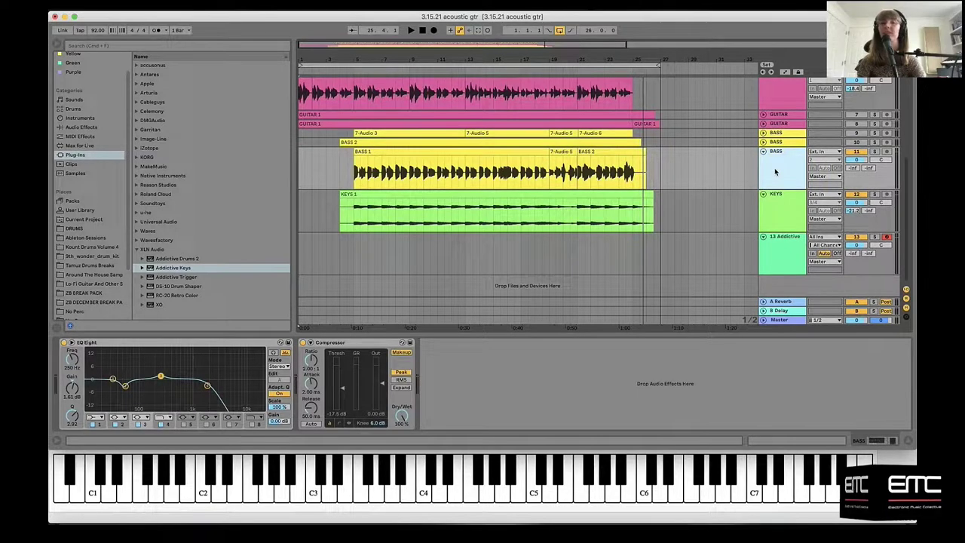
left_click(354, 173)
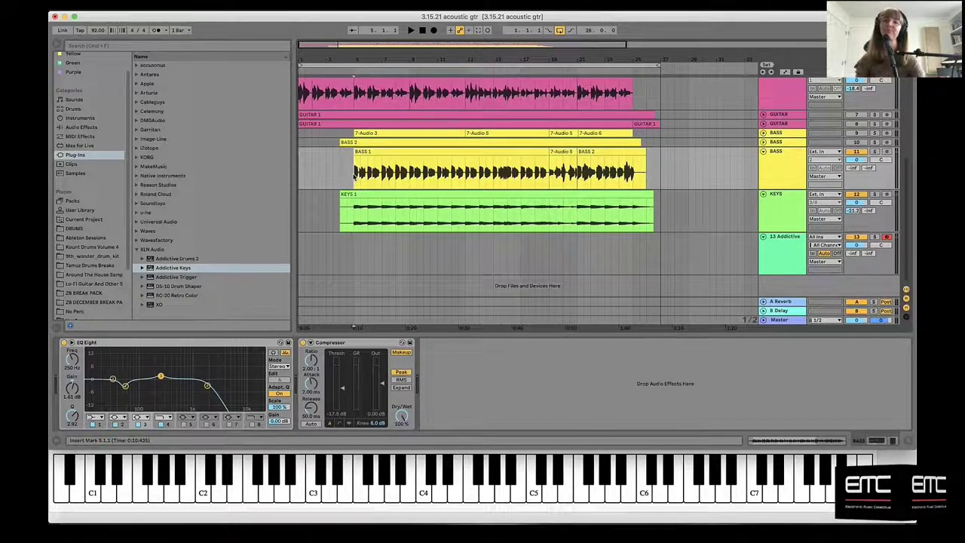
left_click(779, 217)
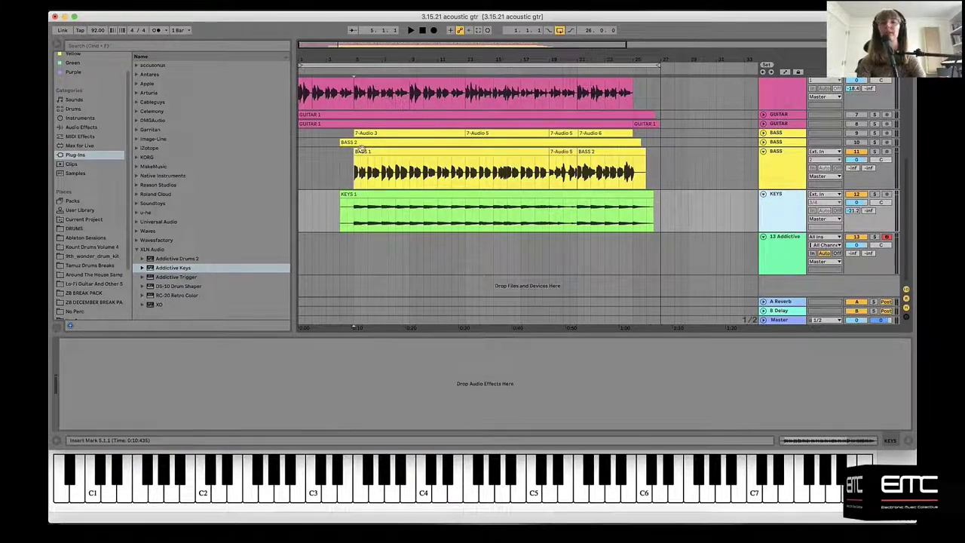
Step: Place the insert marker at bar 1 and examine the drum, guitar and bass clips across the arrangement at different zoom levels
scroll(406, 228, "up", 8)
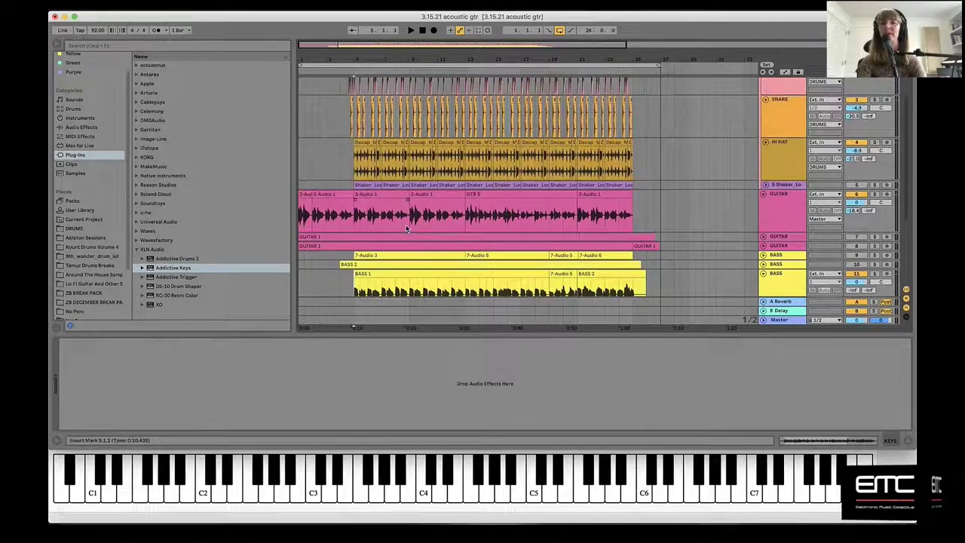
scroll(405, 229, "up", 4)
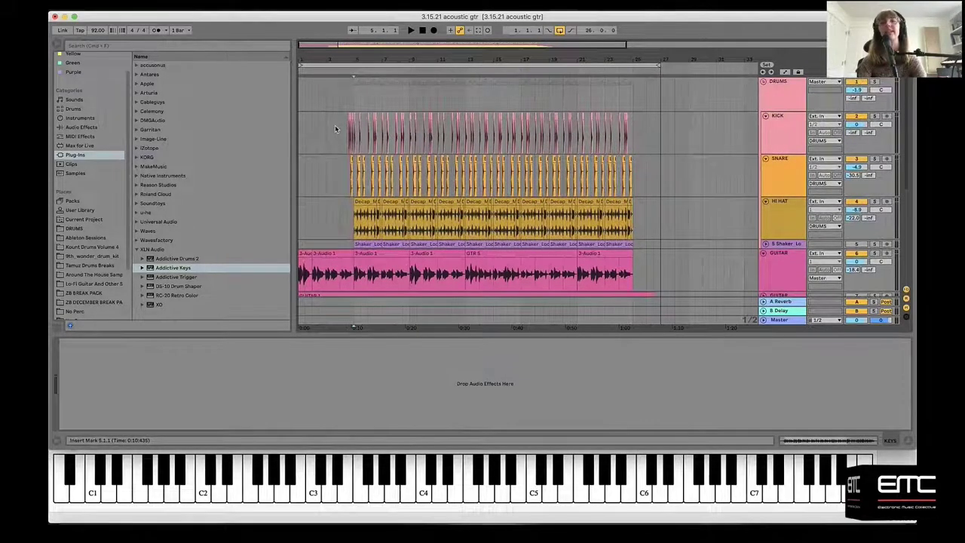
left_click(299, 137)
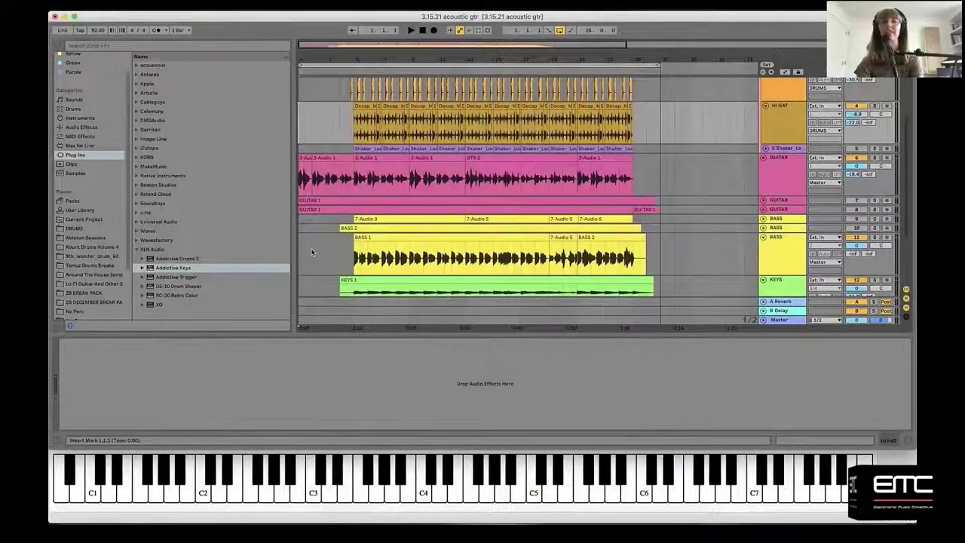
scroll(311, 253, "up", 5)
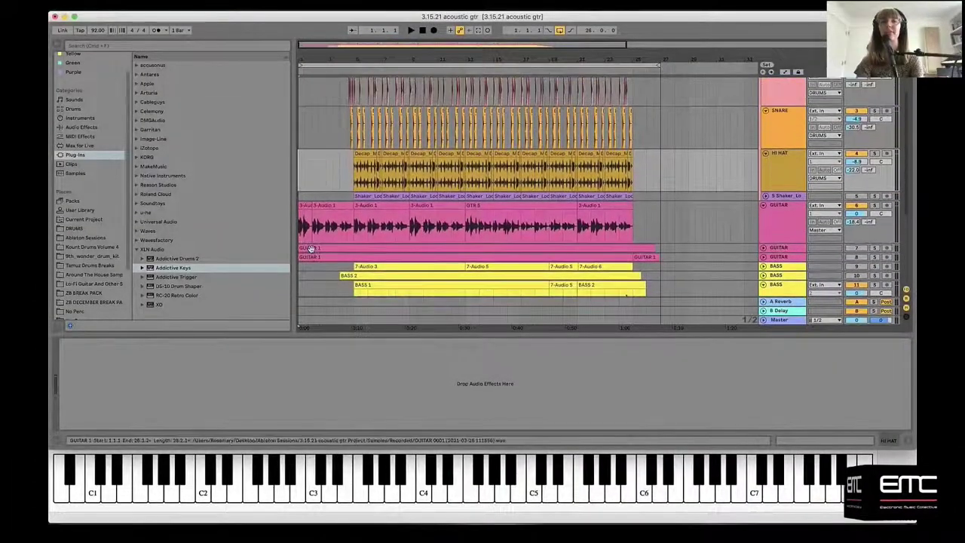
left_click_drag(381, 58, 402, 58)
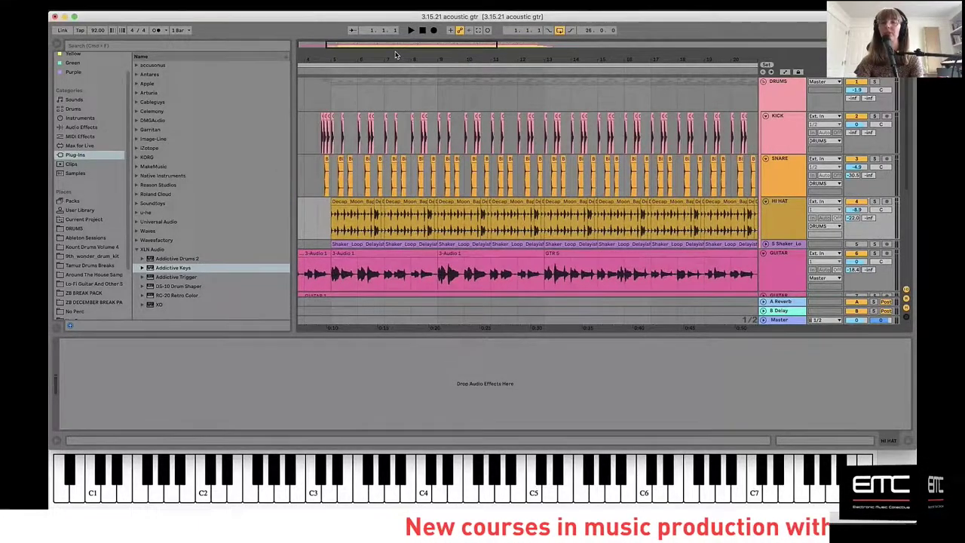
left_click_drag(403, 56, 405, 56)
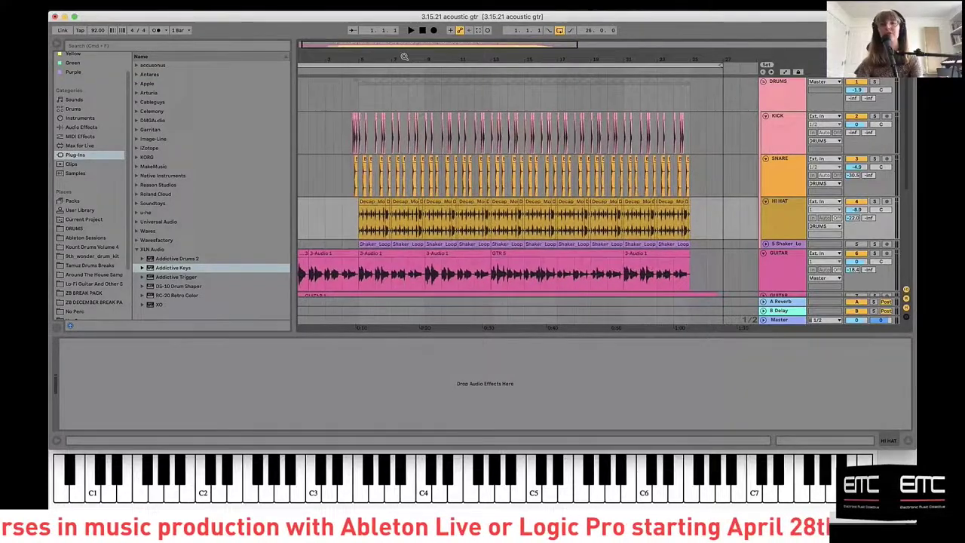
left_click_drag(404, 57, 390, 56)
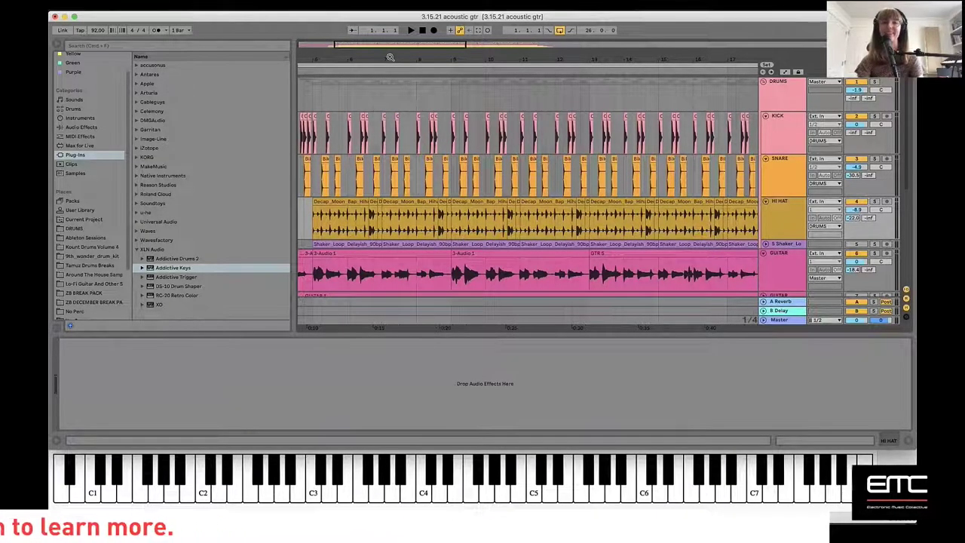
left_click_drag(384, 57, 389, 61)
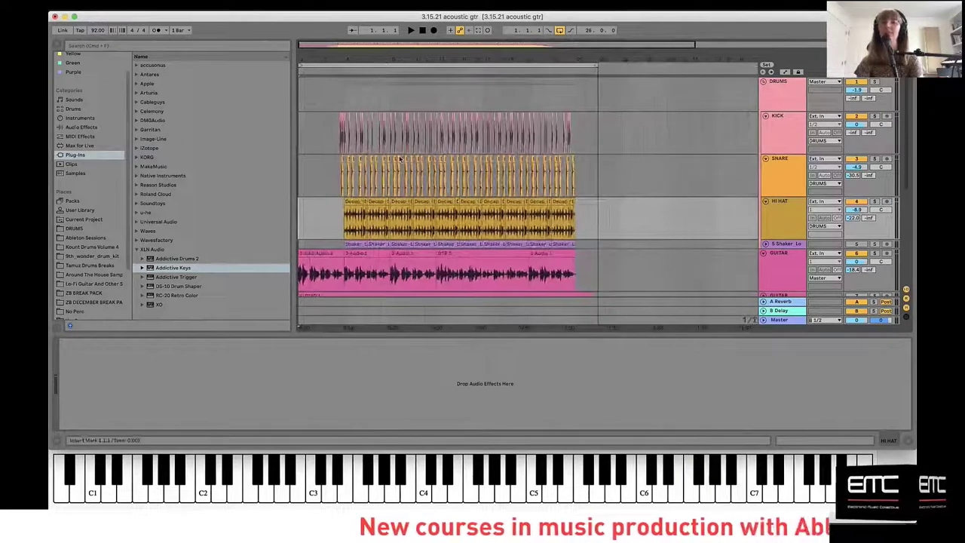
Step: Convert the harmony of the GTR 5 clip on the GUITAR track to a new MIDI track
scroll(398, 155, "down", 5)
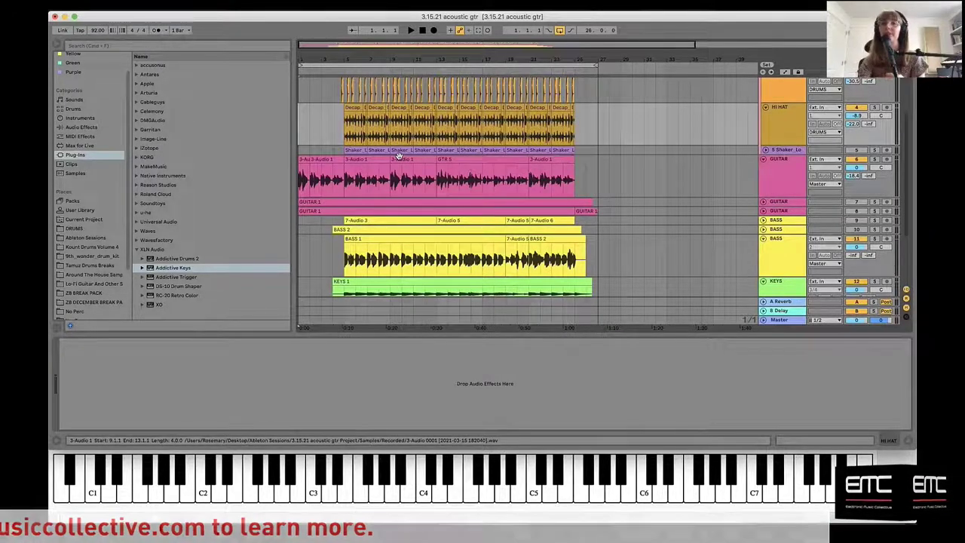
left_click(464, 159)
right_click(466, 160)
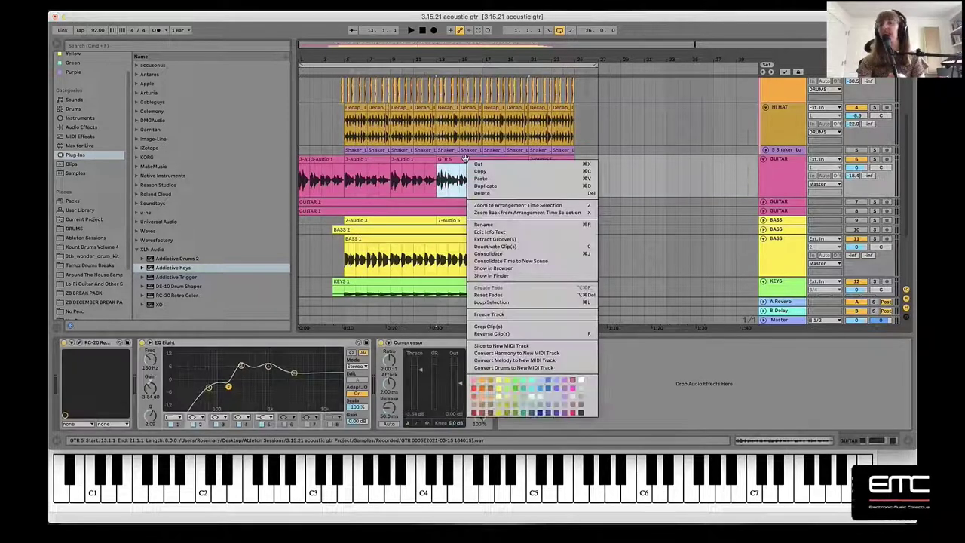
left_click(501, 356)
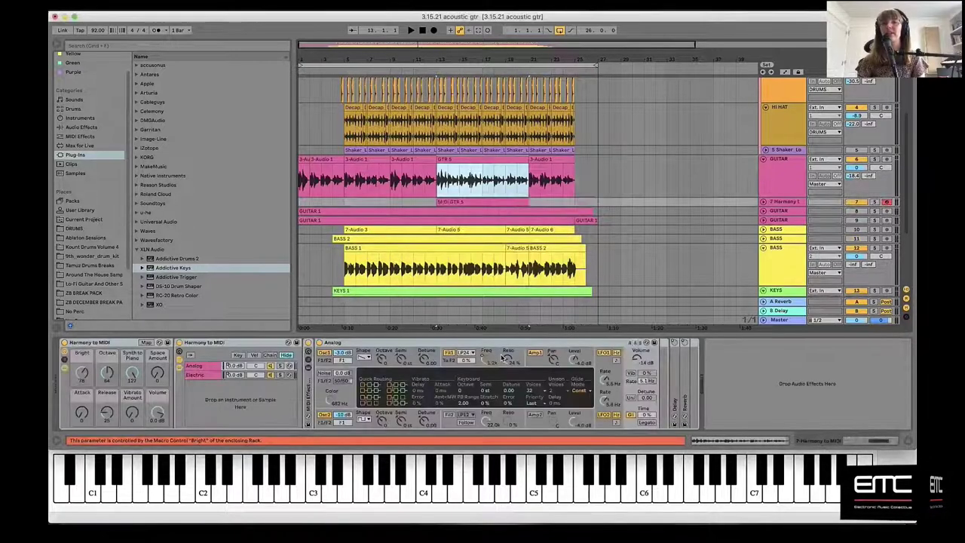
Step: Unfold the new Harmony to MIDI track to examine the converted notes, and fold it back up
left_click(764, 202)
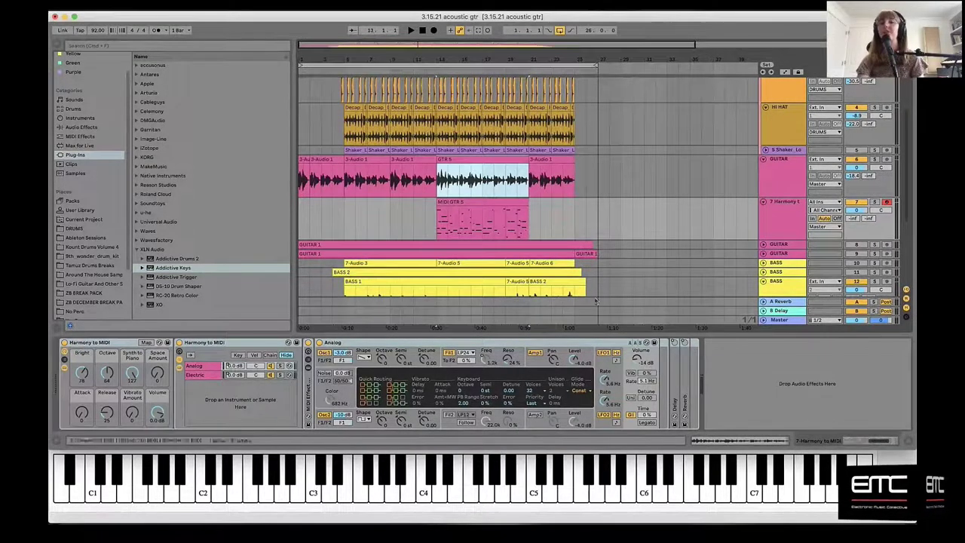
scroll(548, 230, "down", 1)
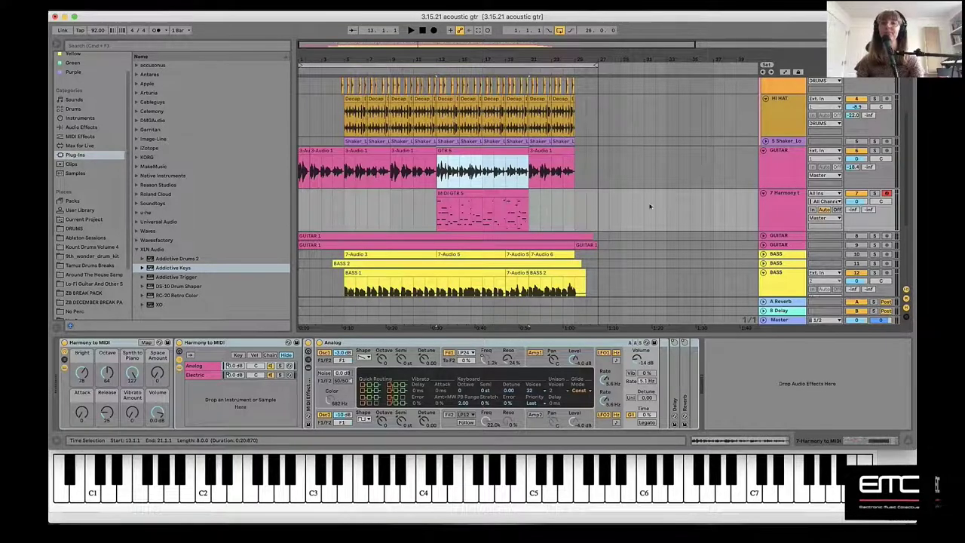
left_click(764, 195)
scroll(361, 96, "up", 5)
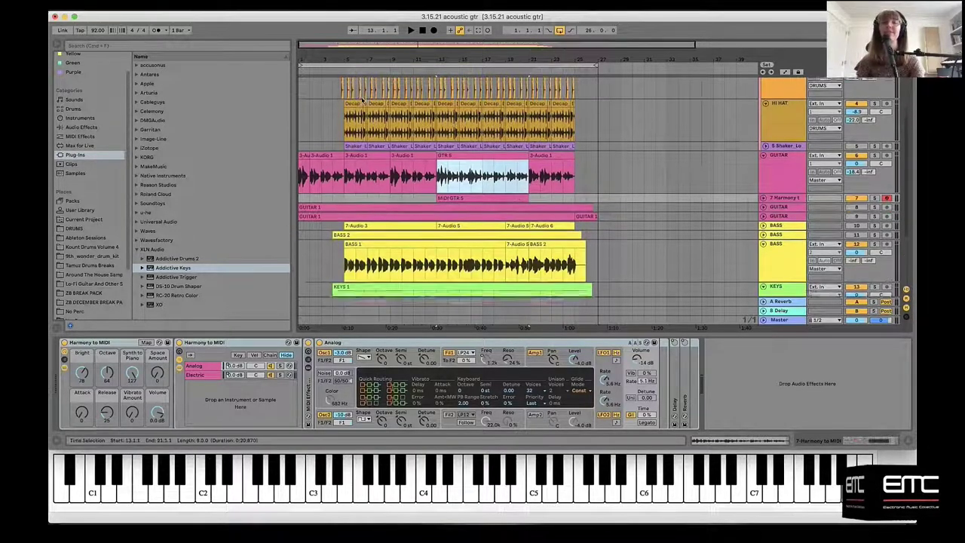